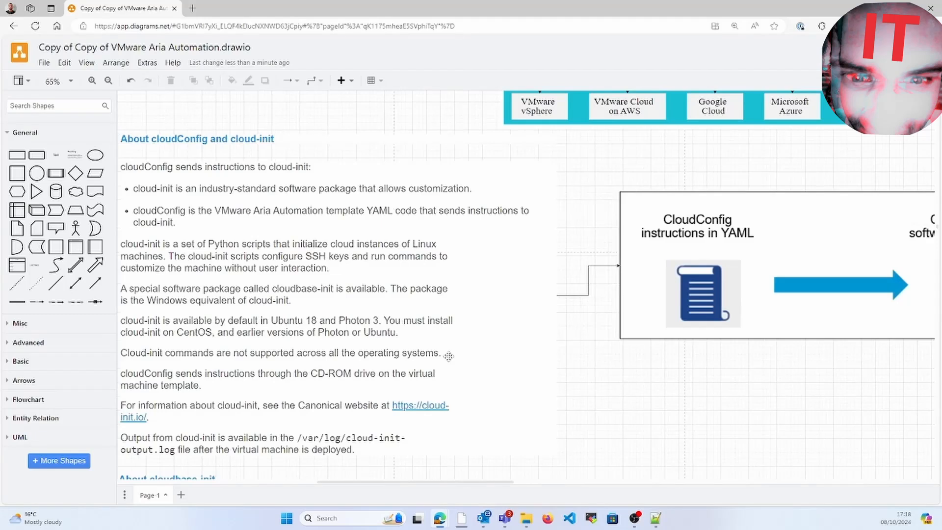
Step: Scroll the draw.io canvas past the cloudConfig and cloudbase-init notes to 'Creating a vSphere Template'
scroll(448, 357, "left", 1)
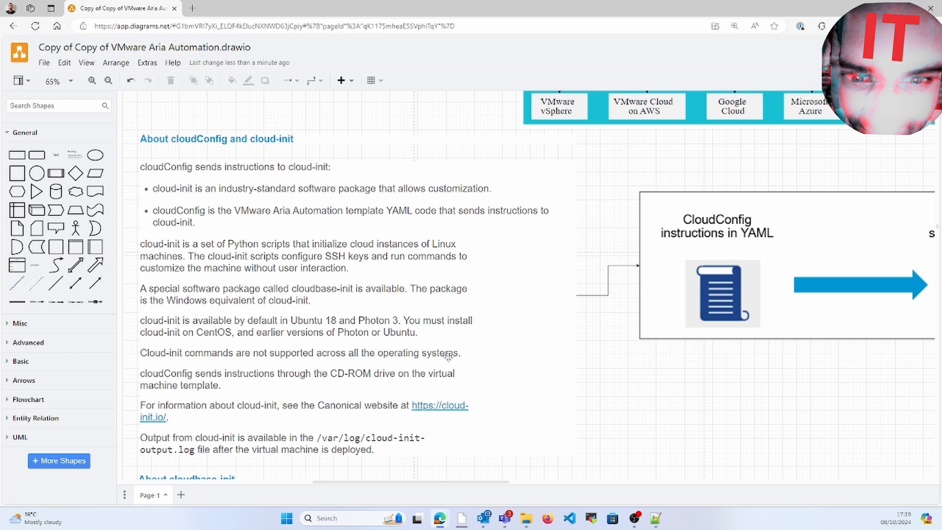
scroll(448, 356, "down", 5)
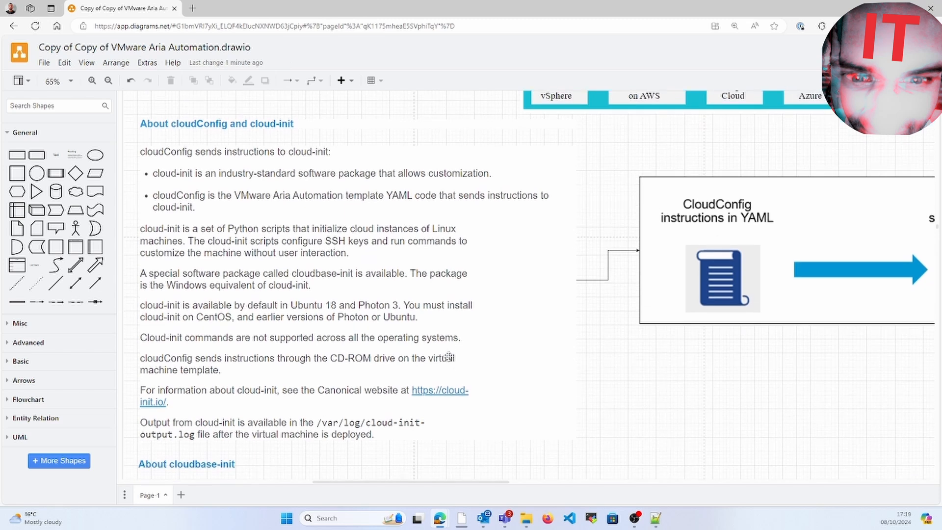
scroll(450, 360, "down", 3)
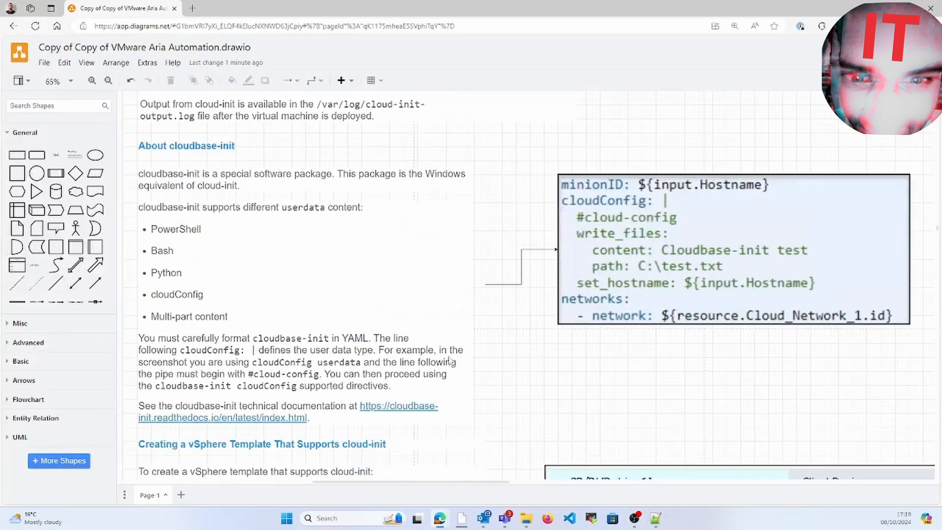
scroll(449, 357, "up", 7)
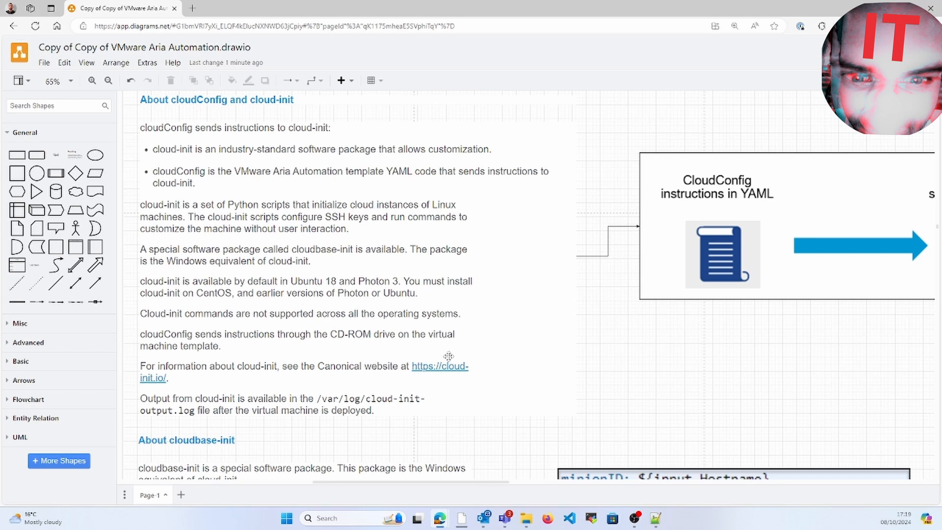
scroll(449, 357, "down", 6)
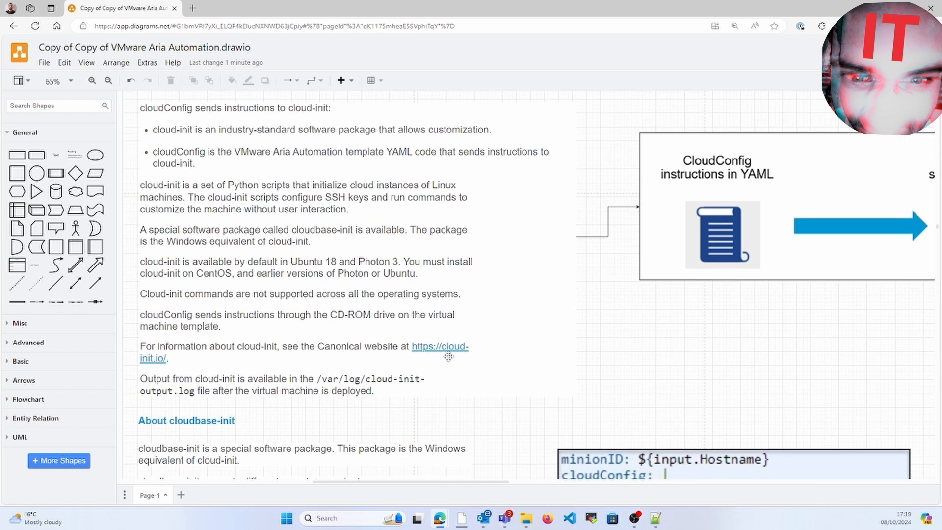
Step: Select the large block of notes and nudge it with the arrow keys to inspect it
scroll(450, 361, "down", 5)
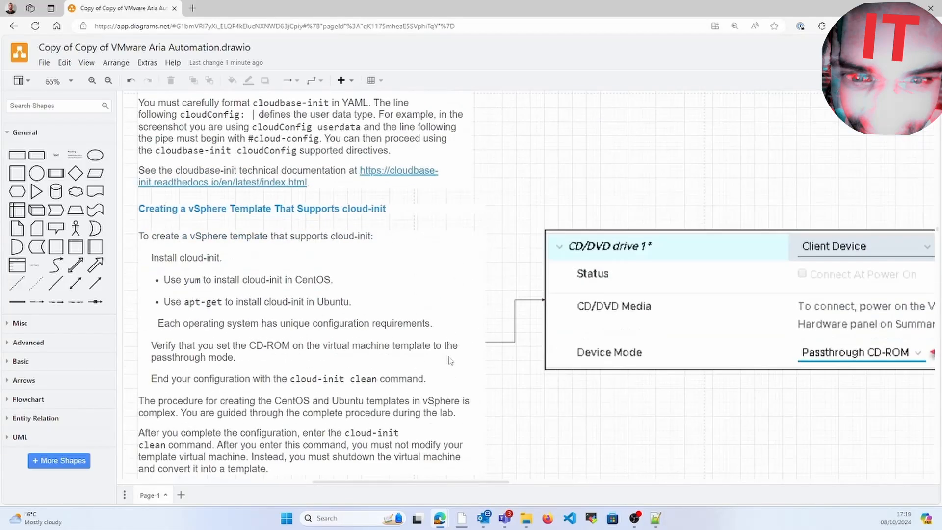
scroll(450, 361, "down", 1)
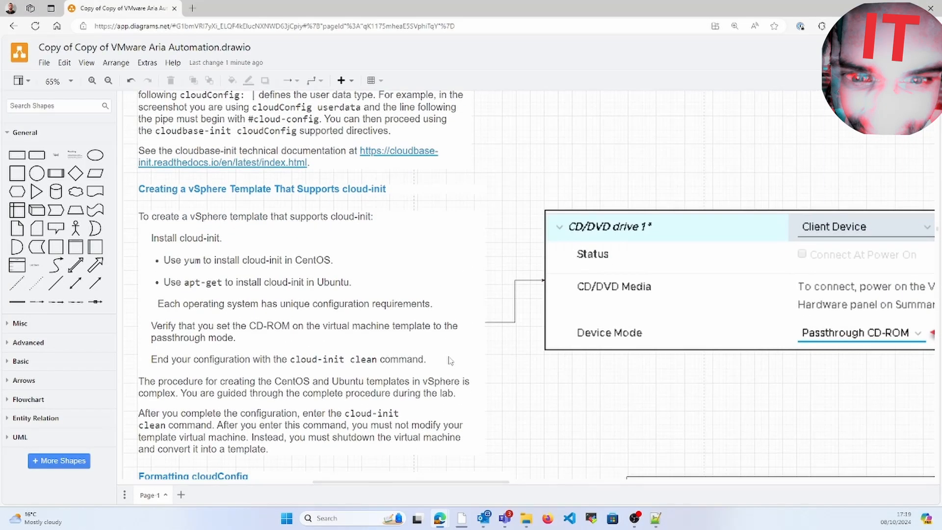
left_click(230, 310)
key("Down")
key("Right")
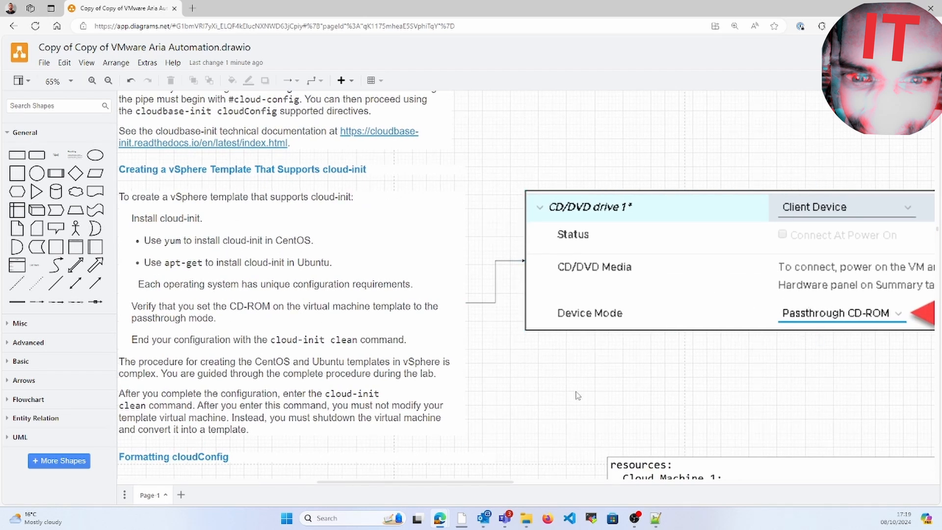
key("Left")
key("Up")
key("Up")
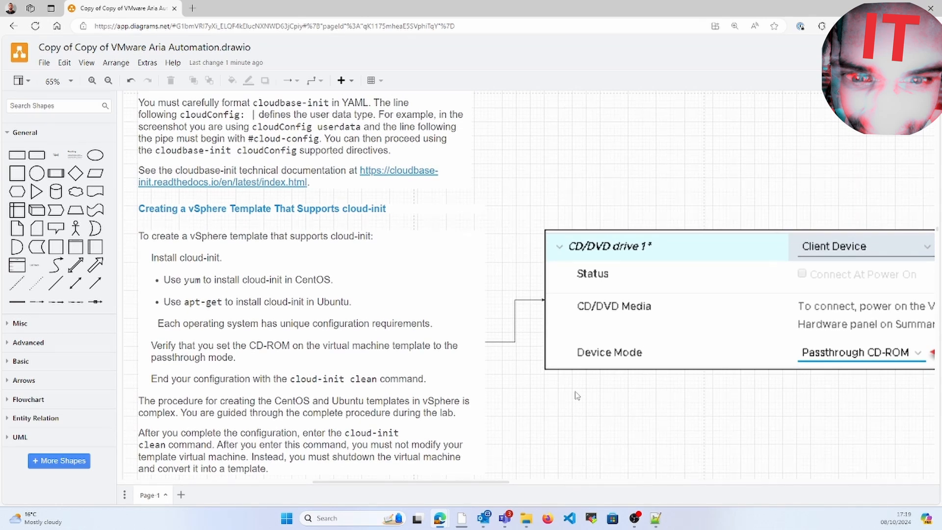
Step: Scroll back up to 'About cloudConfig and cloud-init' and minimize the browser window
scroll(577, 396, "up", 5)
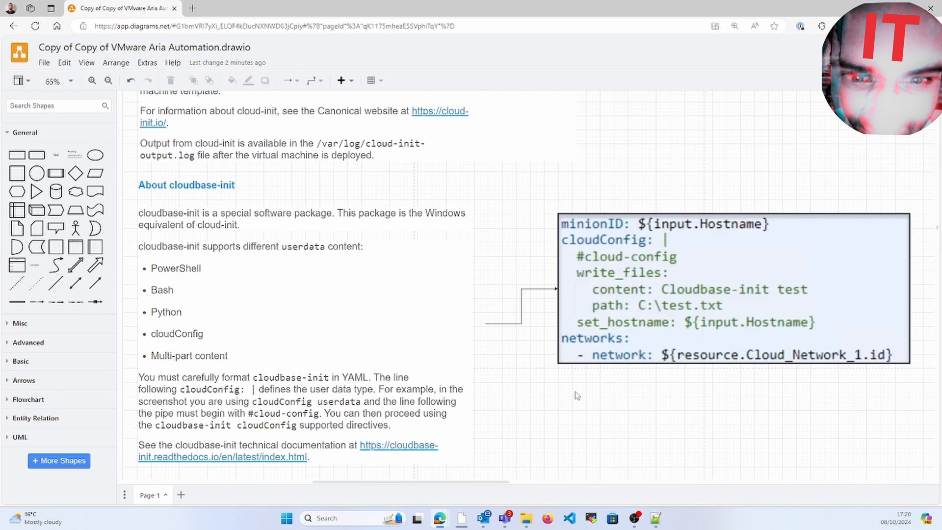
scroll(578, 396, "up", 4)
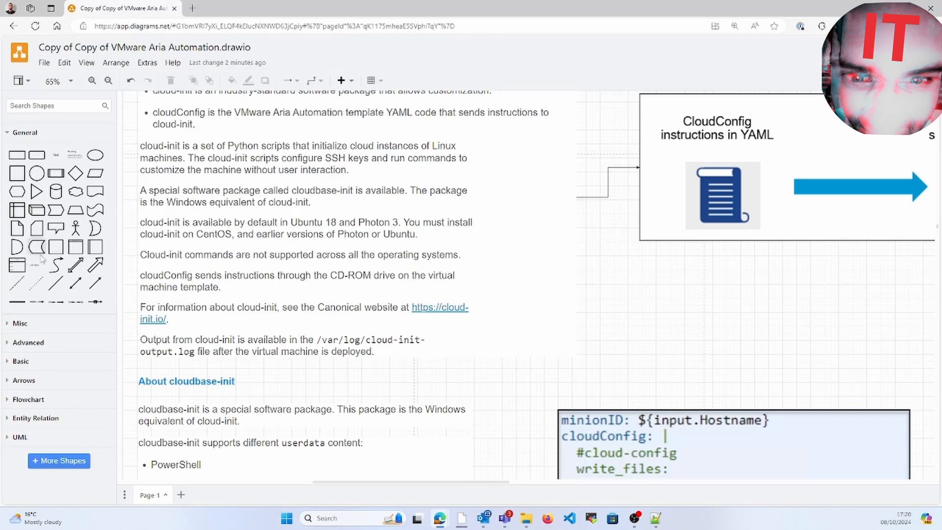
left_click(894, 2)
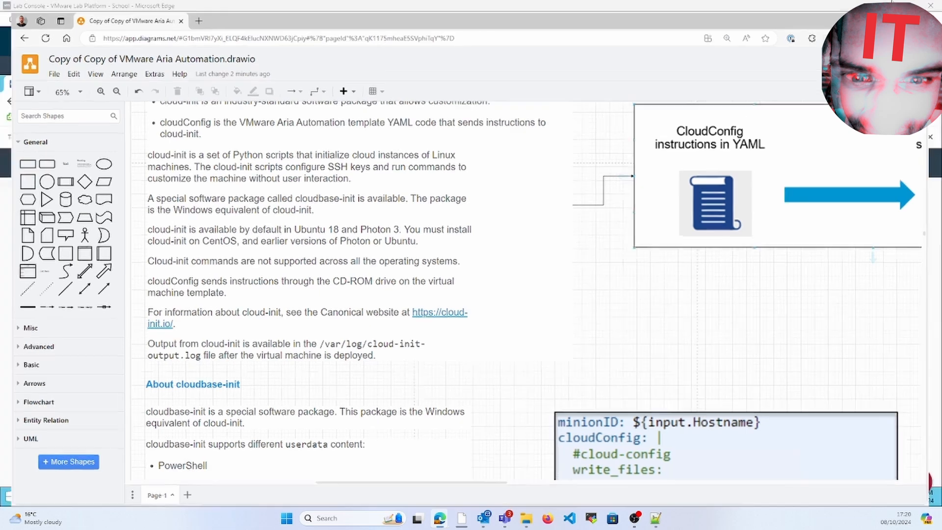
Step: Open the vSphere inventory and start a New Virtual Machine from the Lab-VMs folder
left_click(153, 409)
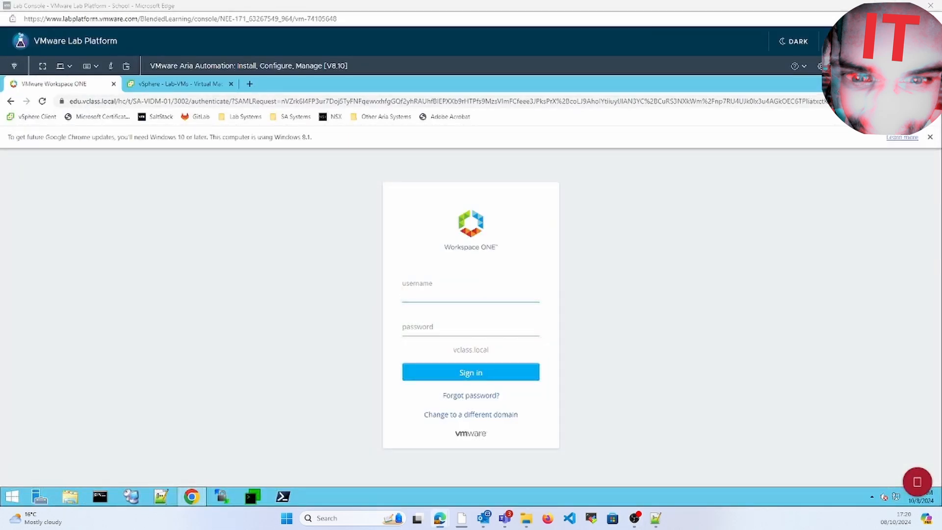
left_click(177, 84)
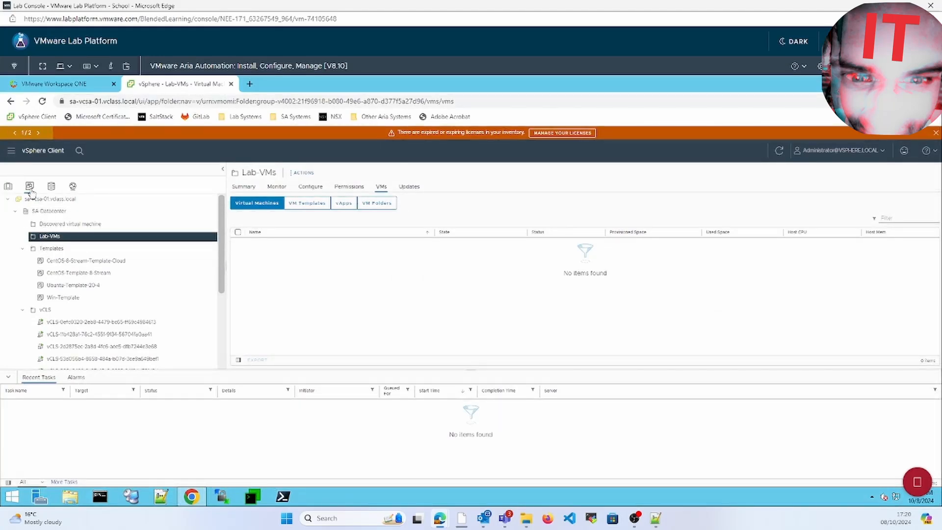
right_click(47, 237)
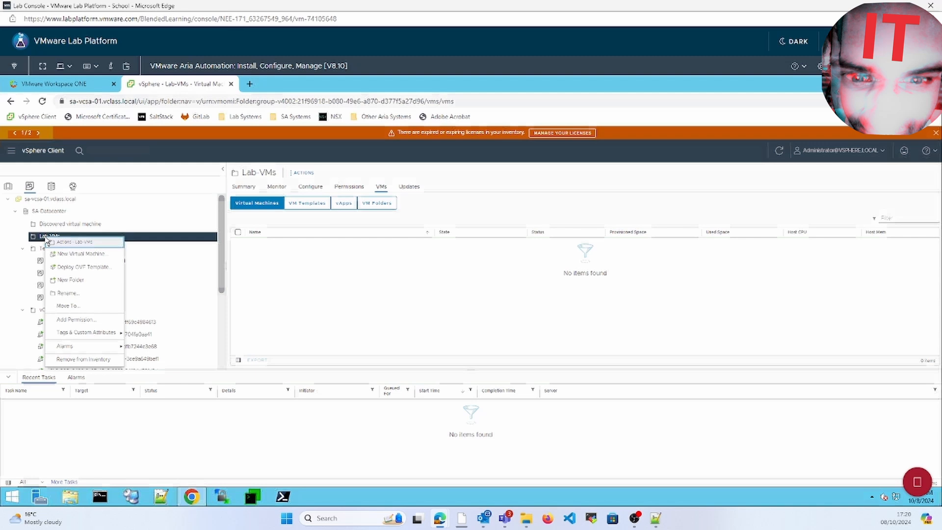
left_click(78, 254)
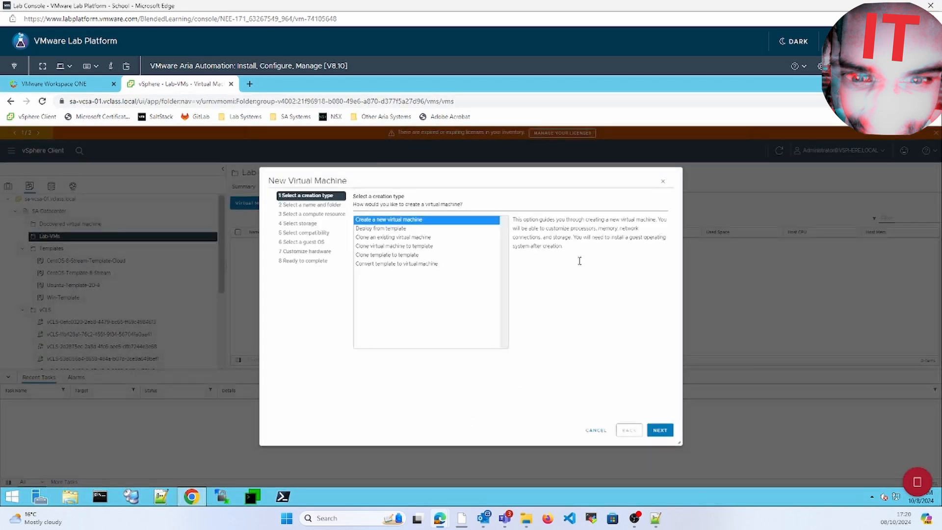
Step: Keep the default name and folder, use SA-Compute-01 and the SA-Shared-01 datastore
left_click(660, 431)
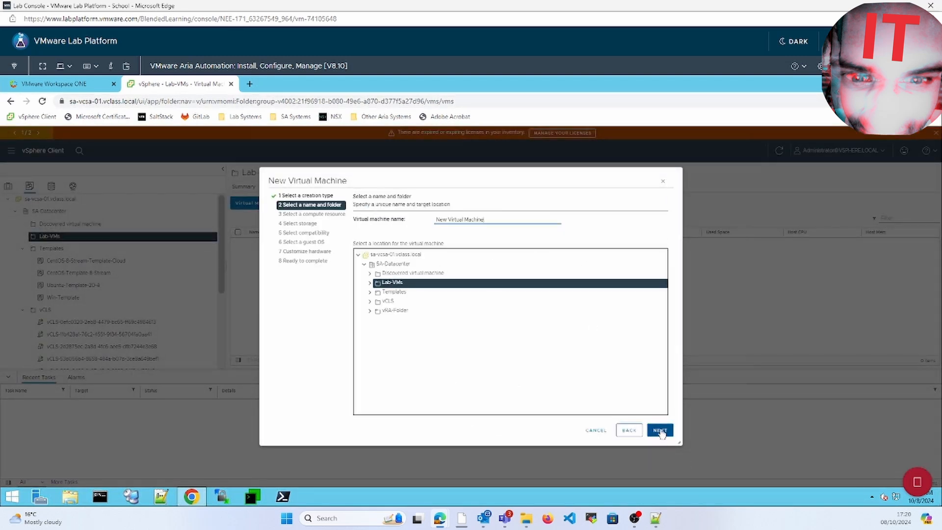
left_click(661, 430)
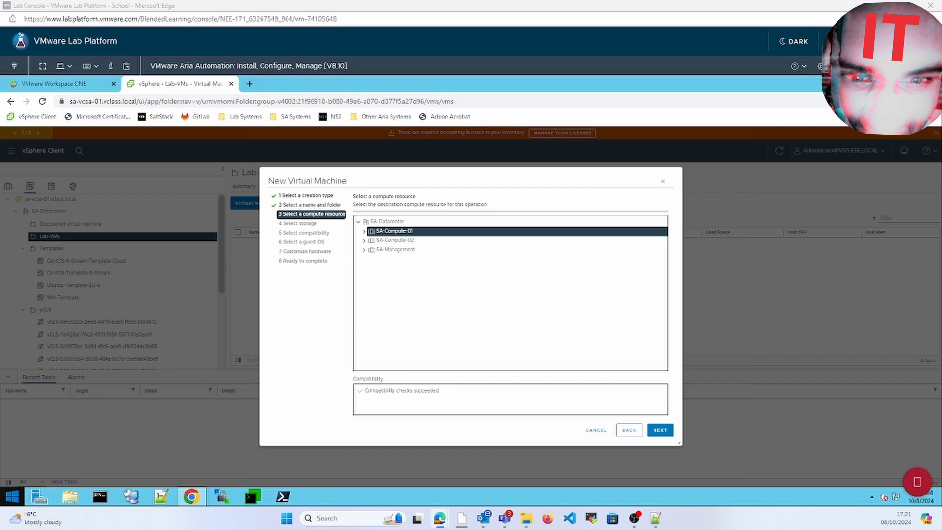
left_click(660, 431)
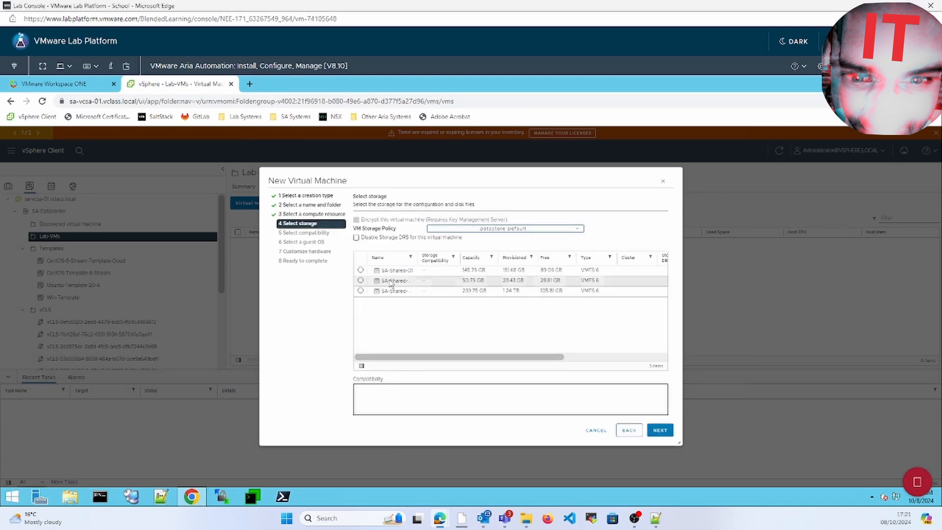
left_click(360, 270)
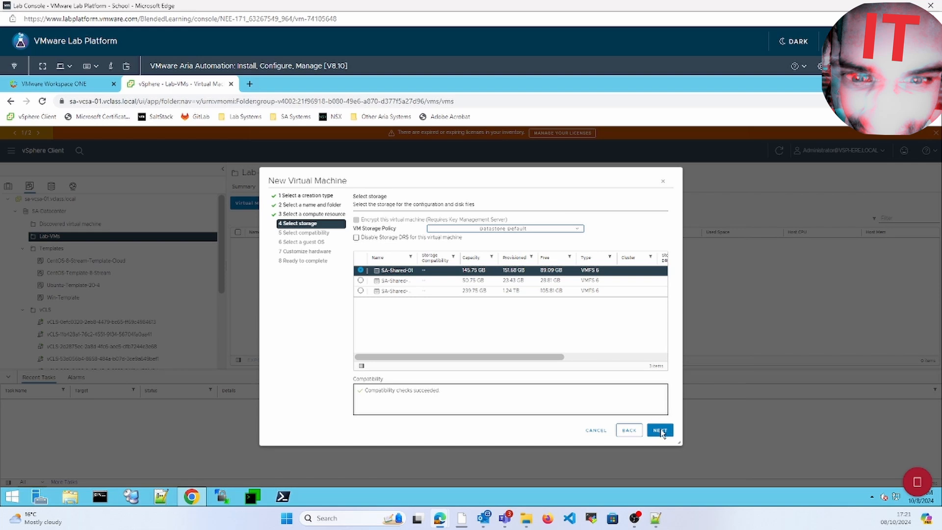
left_click(660, 430)
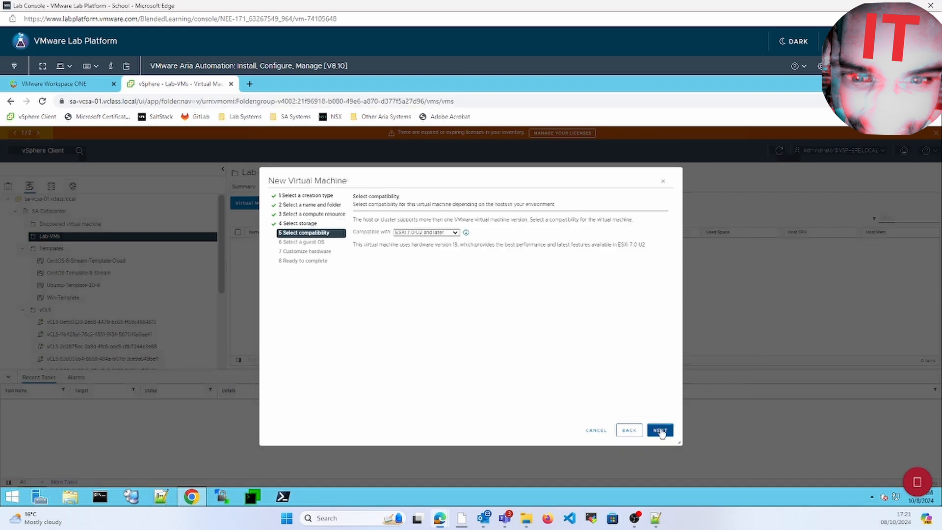
Step: Accept ESXi 7.0 U2 and later compatibility and choose Linux / CentOS 8 (64-bit) guest OS
left_click(660, 430)
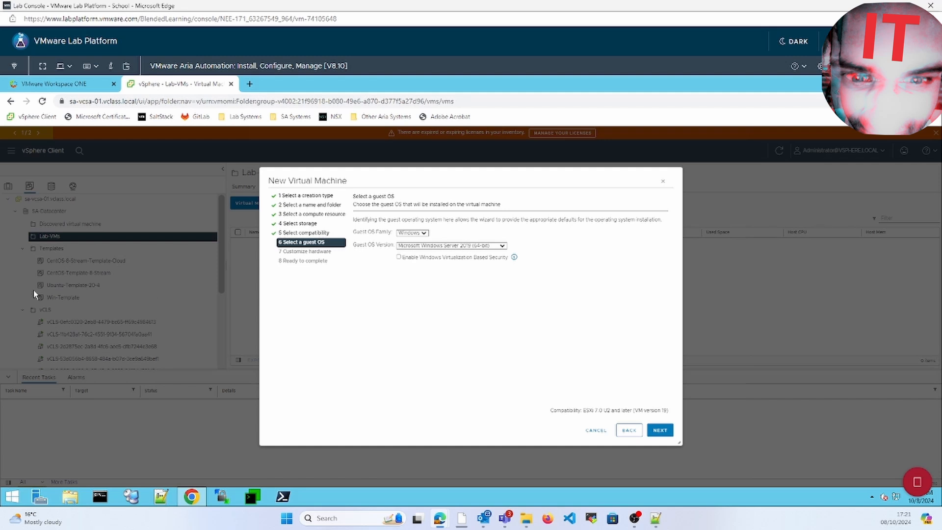
left_click(425, 233)
left_click(406, 246)
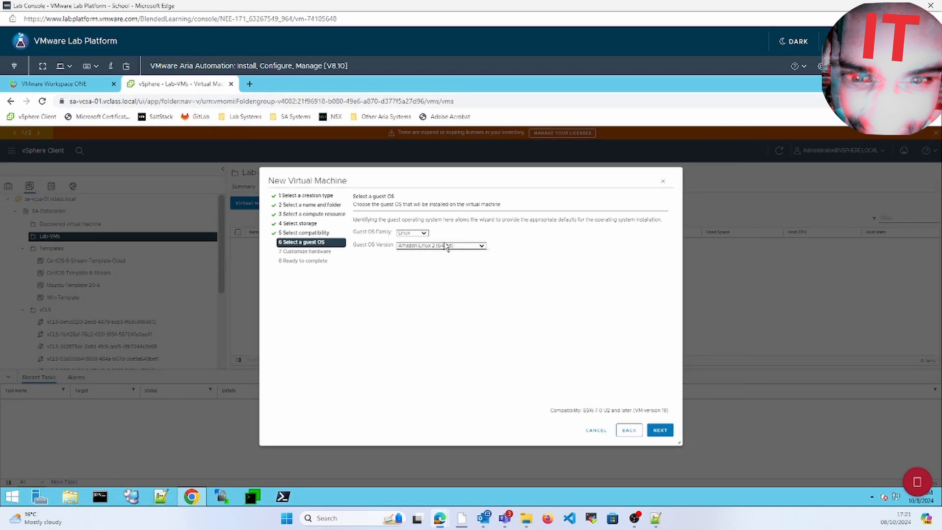
left_click(481, 245)
scroll(489, 314, "down", 5)
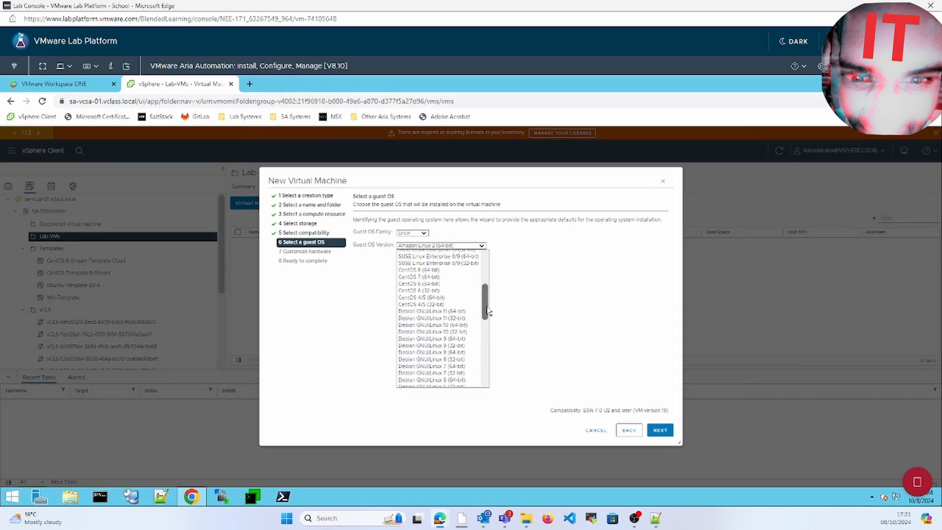
left_click(440, 270)
left_click(663, 431)
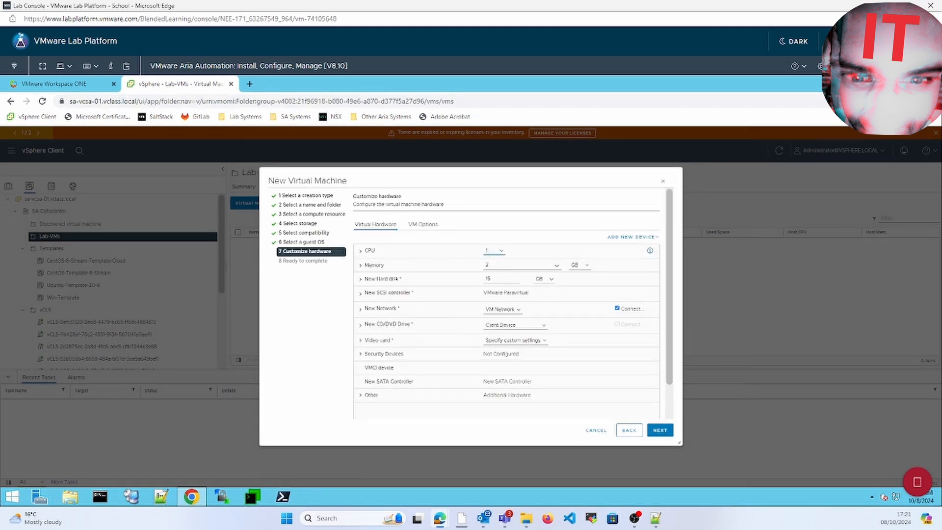
Step: Give the new VM 2 CPUs, 6 GB memory and a 20 GB hard disk
left_click(498, 252)
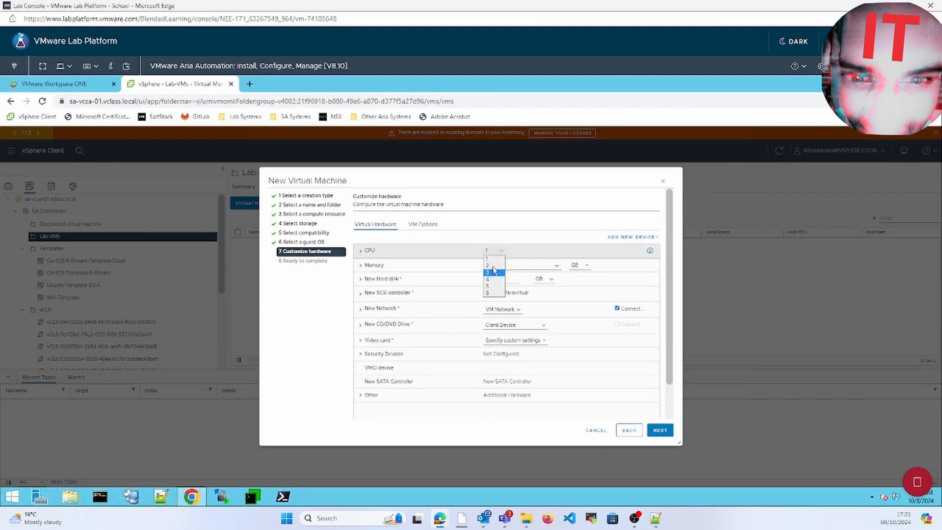
left_click(493, 265)
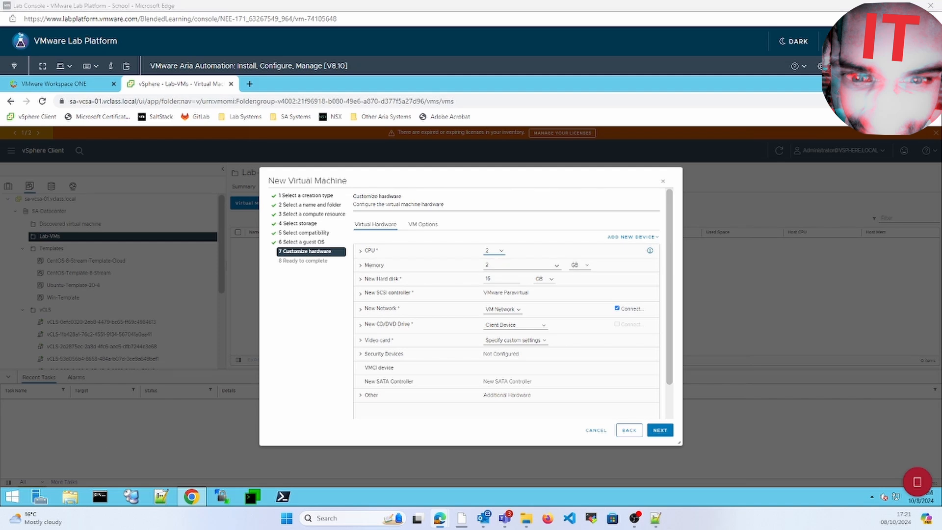
double_click(523, 266)
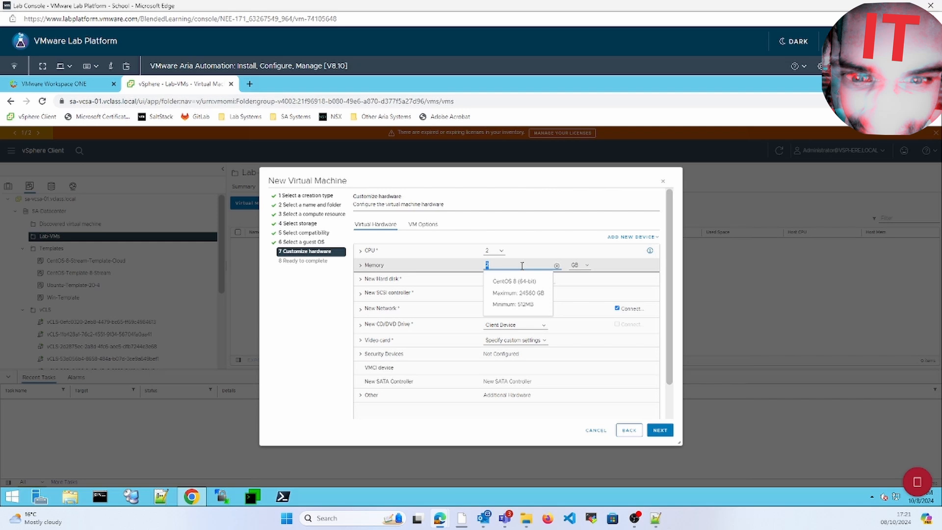
type("6")
left_click(441, 308)
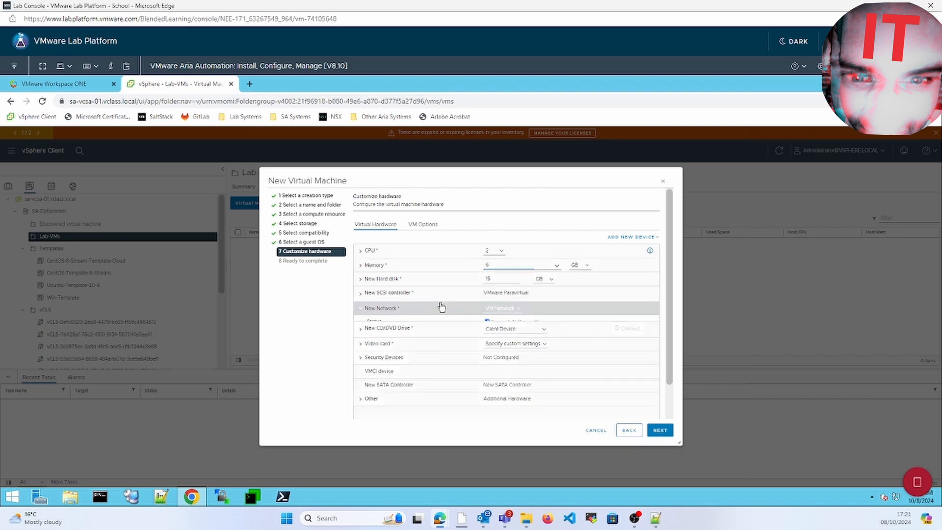
left_click(491, 279)
double_click(495, 279)
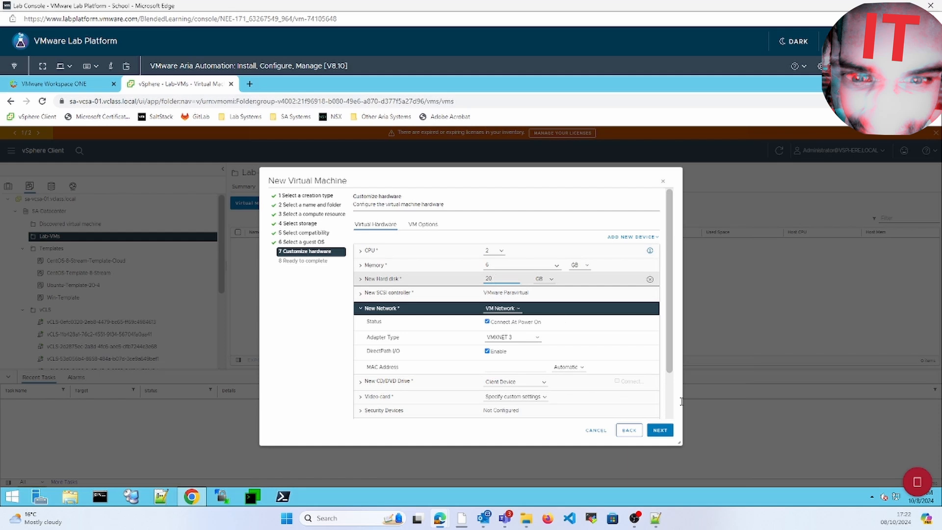
left_click(522, 311)
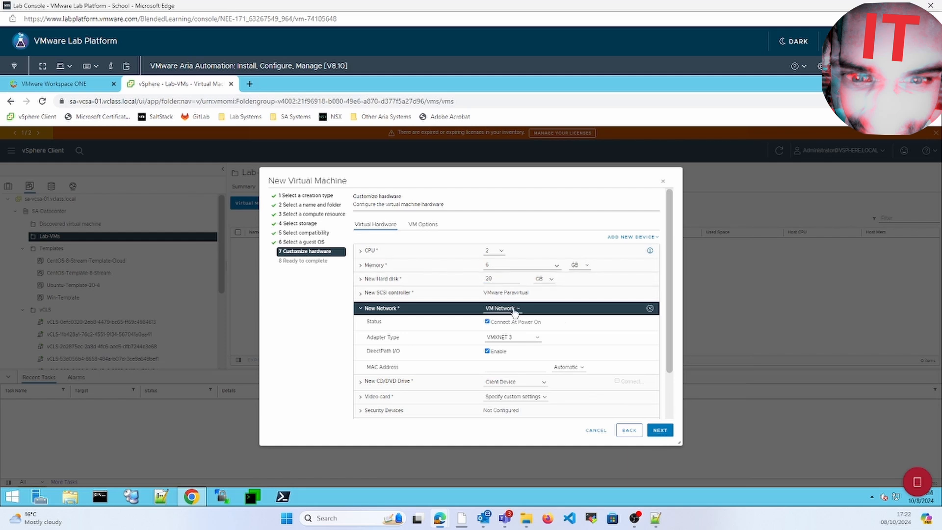
Step: Connect the new network adapter to SA-Production, found by filtering for 'produ'
left_click(515, 310)
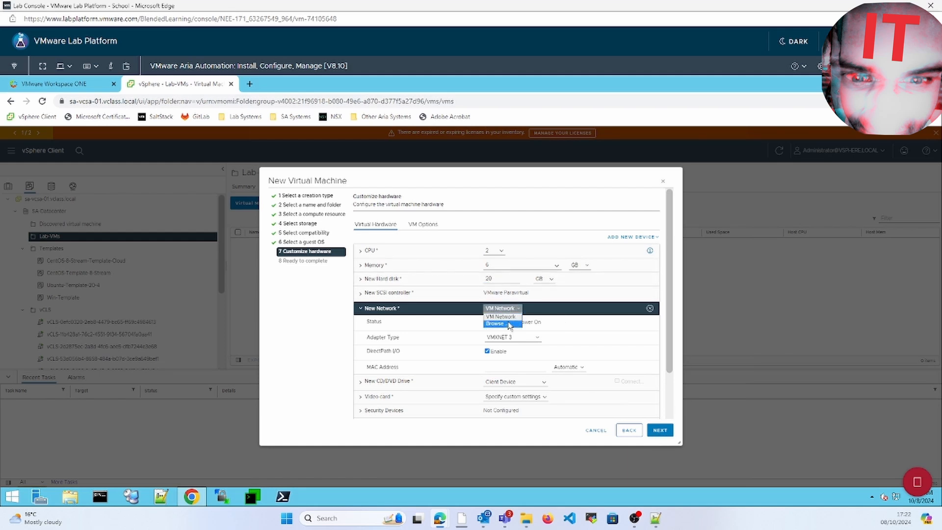
left_click(508, 324)
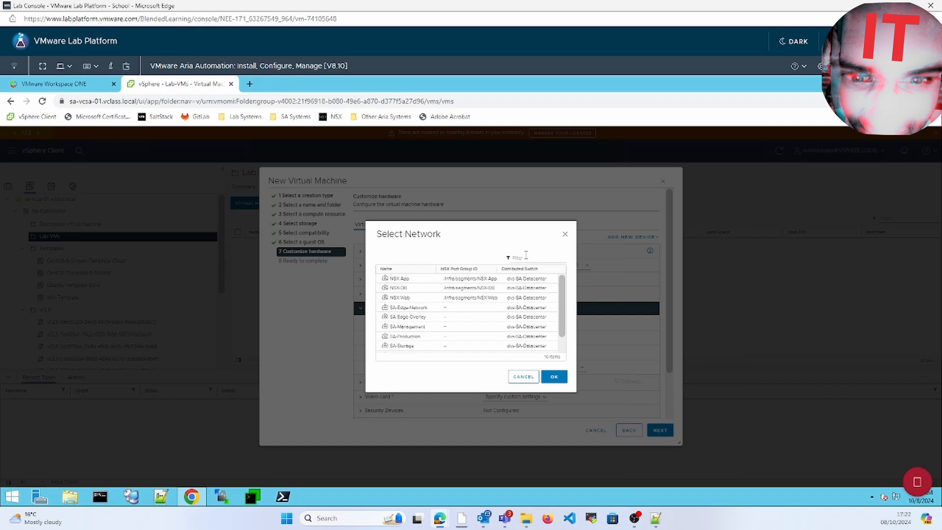
left_click(526, 256)
type("prod")
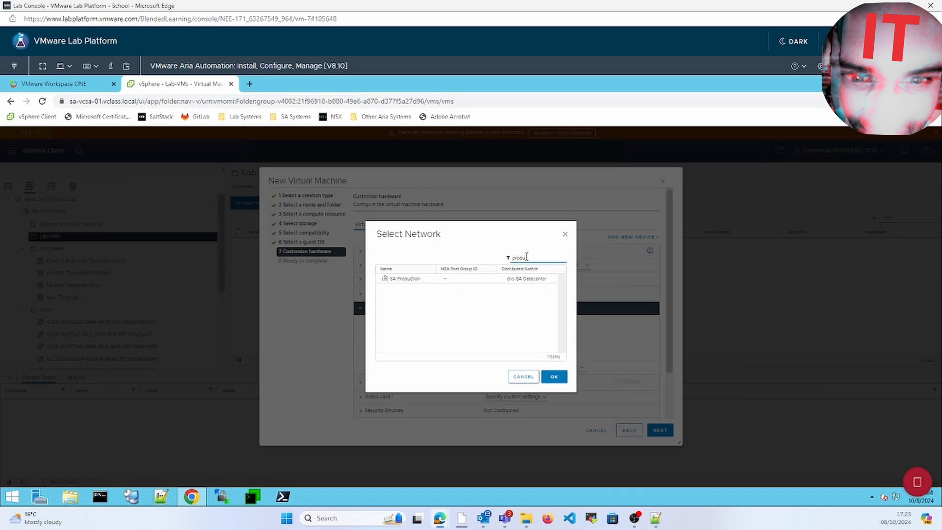
type("u")
left_click(476, 282)
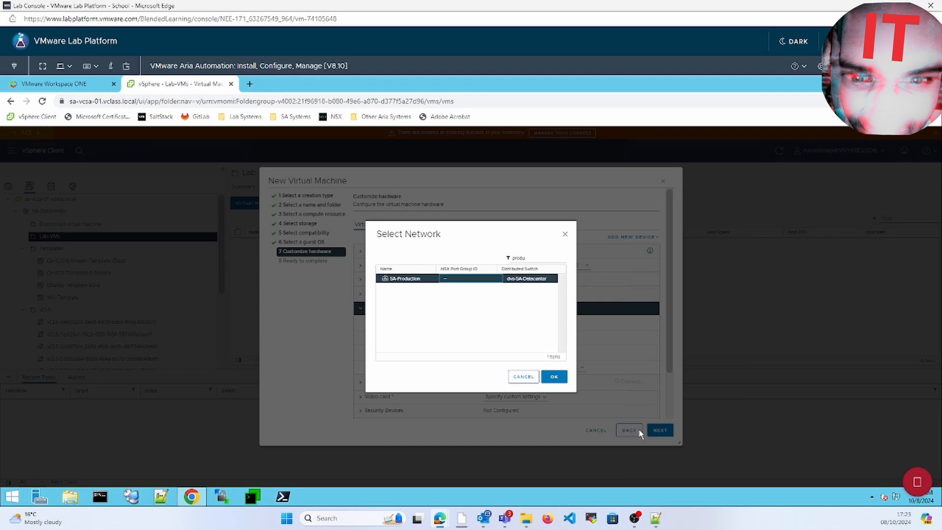
left_click(555, 377)
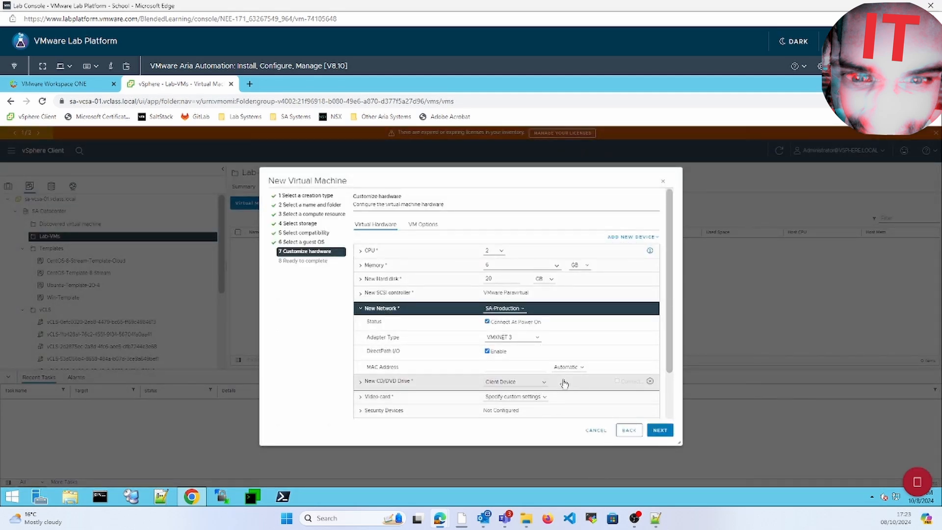
left_click(544, 382)
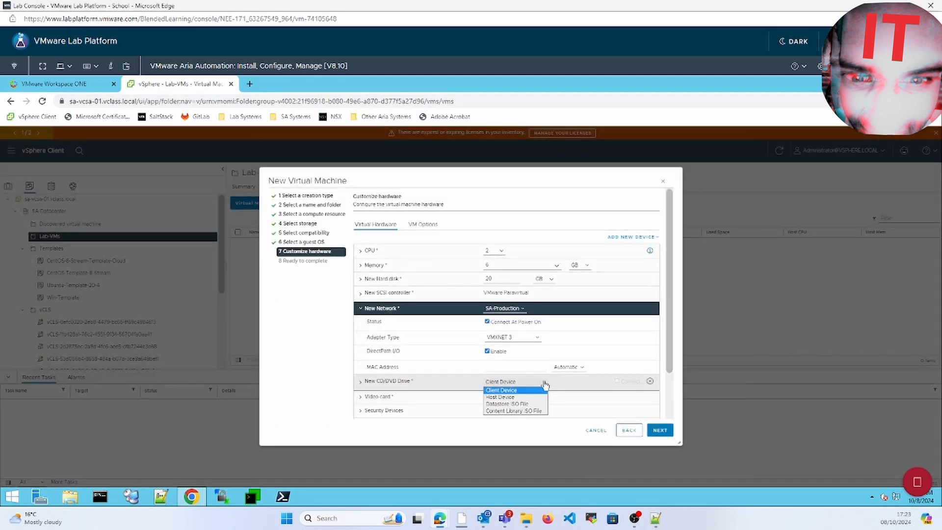
Step: Mount the CentOS Stream 8 ISO from SA-Shared-02 > ISOs and connect it at power on
left_click(528, 404)
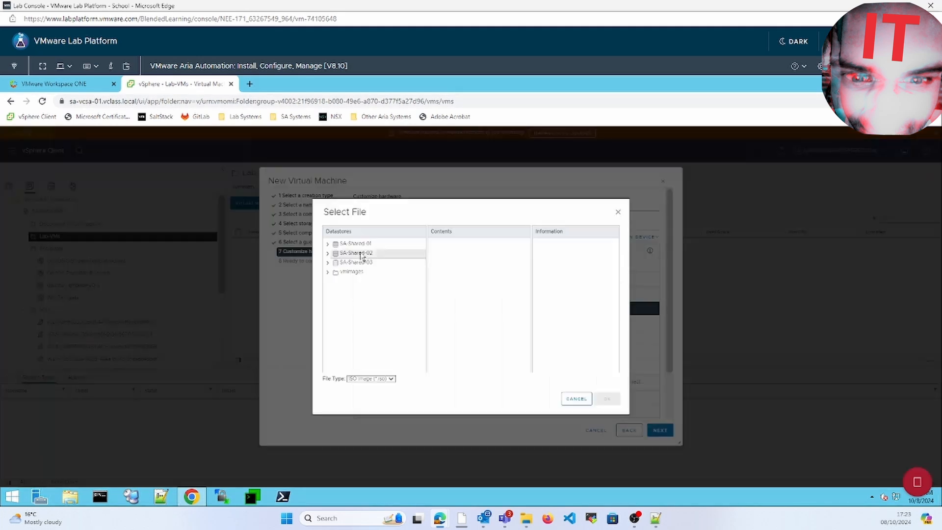
left_click(362, 253)
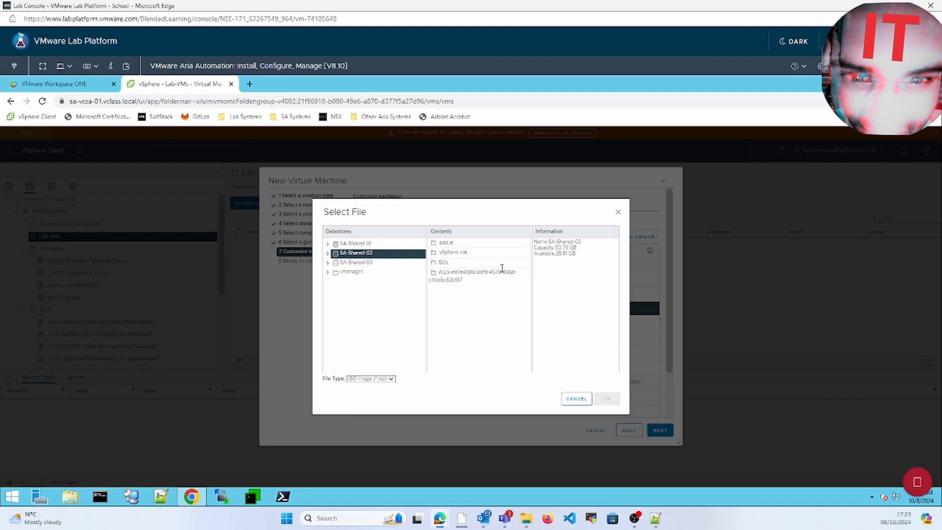
double_click(458, 264)
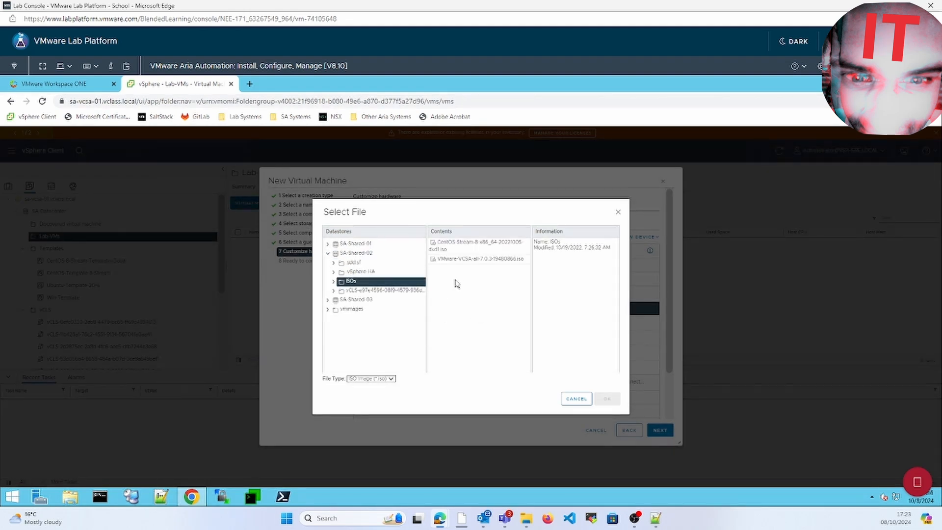
left_click(470, 259)
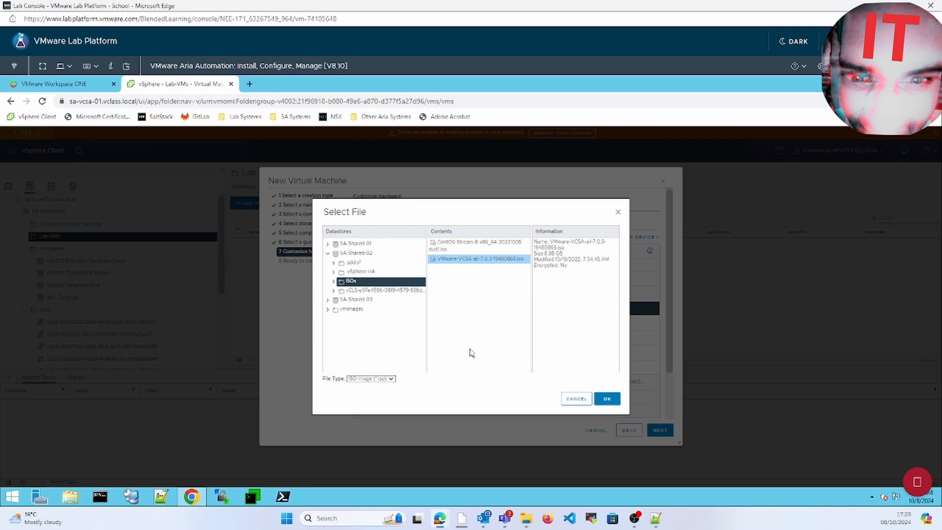
left_click(452, 246)
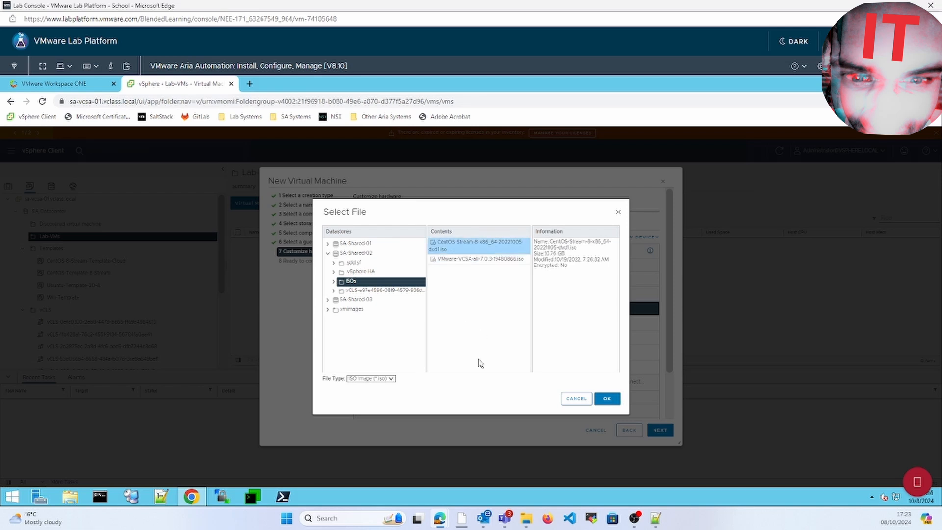
left_click(607, 398)
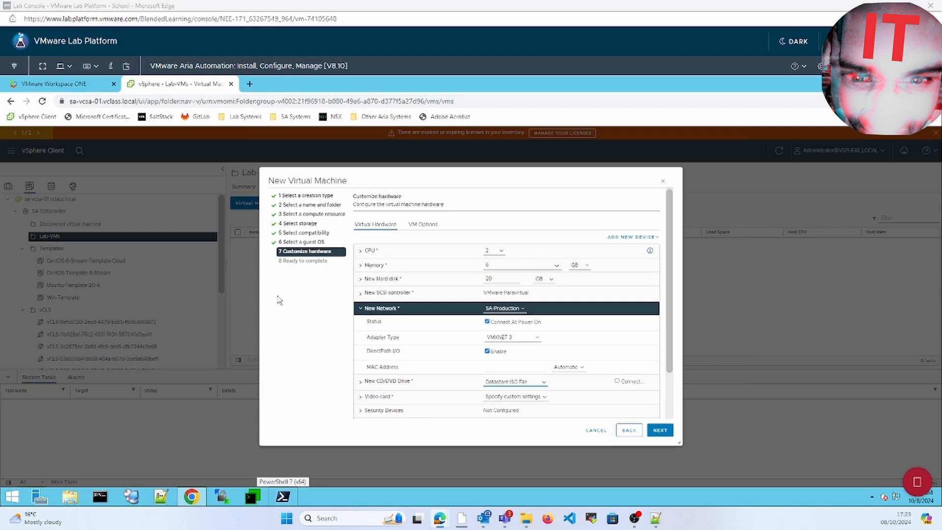
left_click(617, 382)
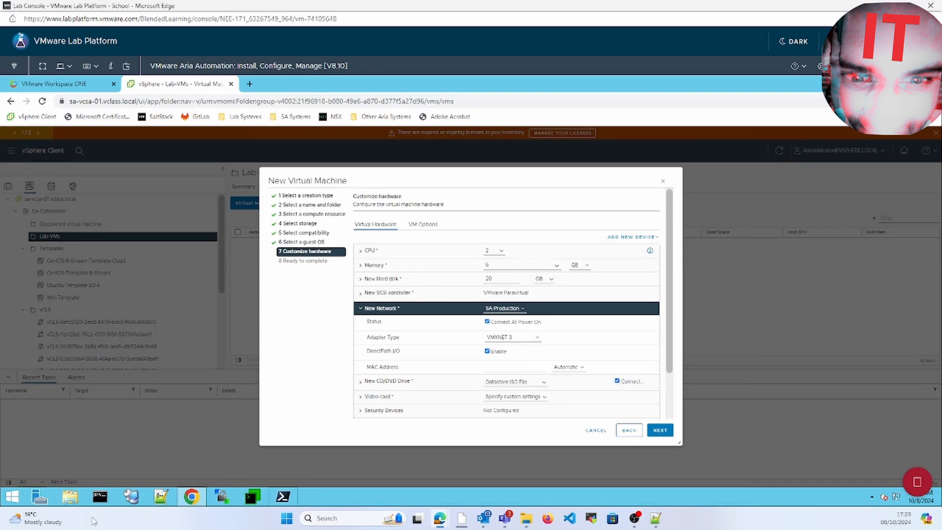
left_click(428, 226)
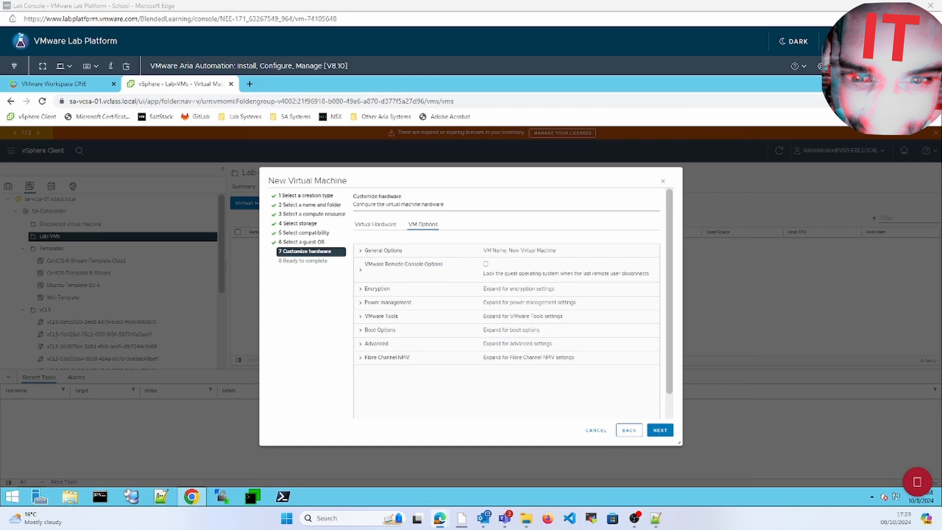
Step: In Boot Options, switch firmware from EFI to BIOS and enable Force BIOS setup
left_click(361, 332)
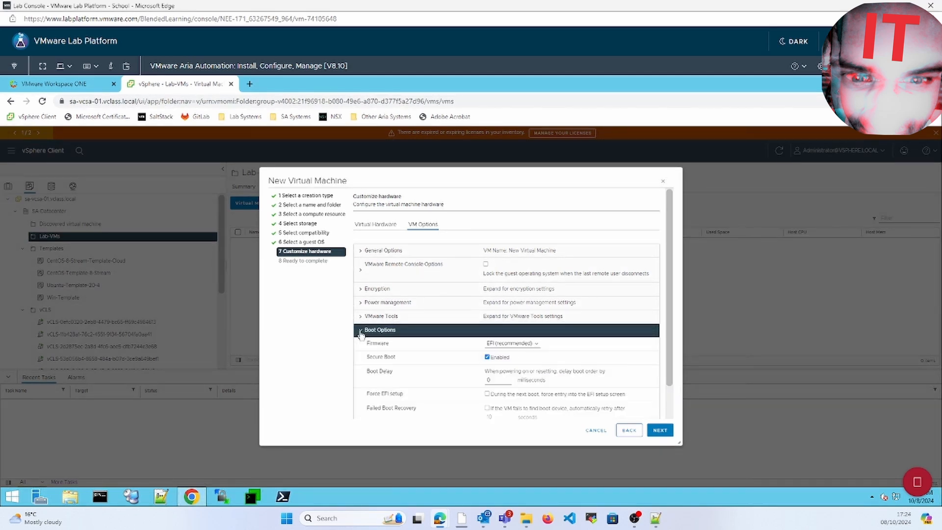
left_click(521, 344)
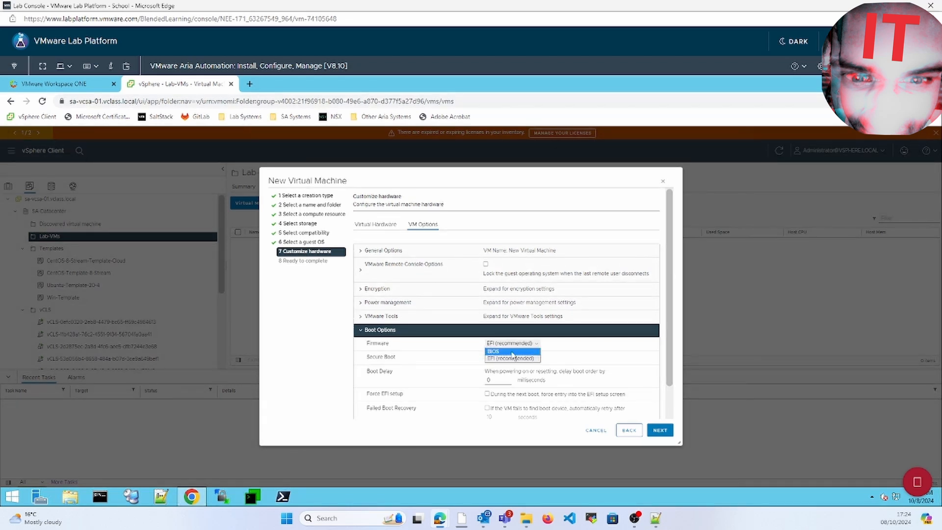
left_click(516, 351)
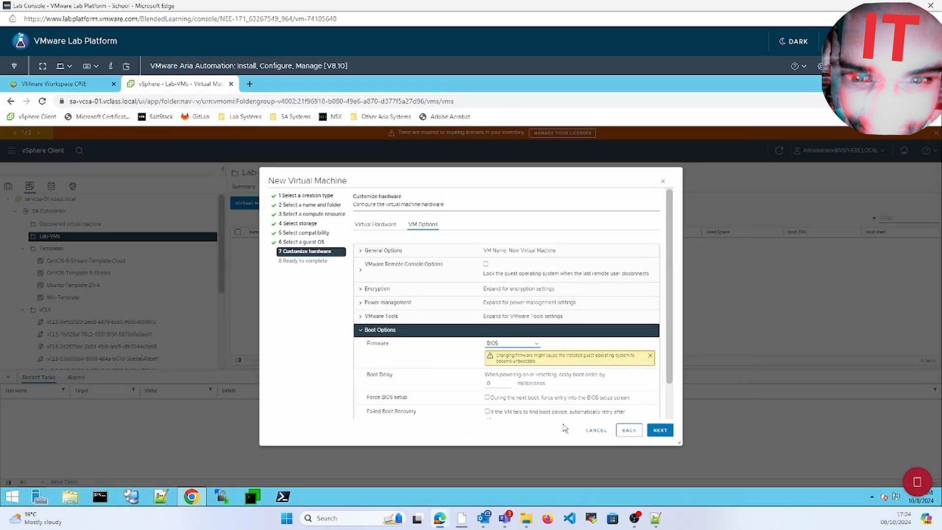
left_click(487, 397)
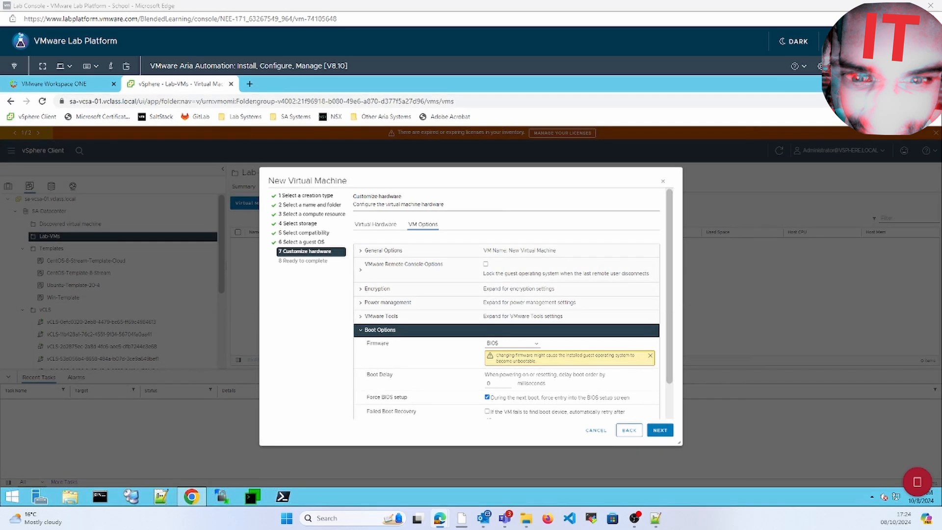
Step: Review the summary and finish creating New Virtual Machine in Lab-VMs
left_click(659, 430)
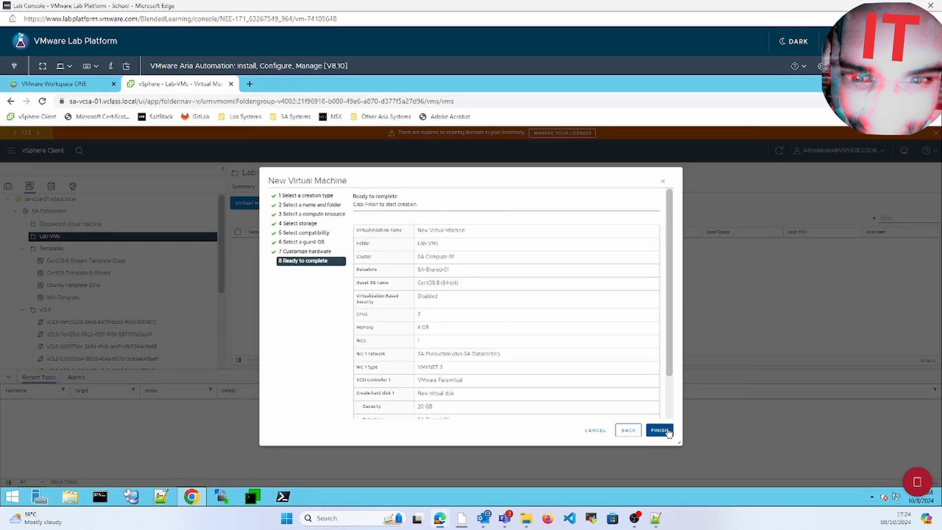
scroll(673, 407, "down", 1)
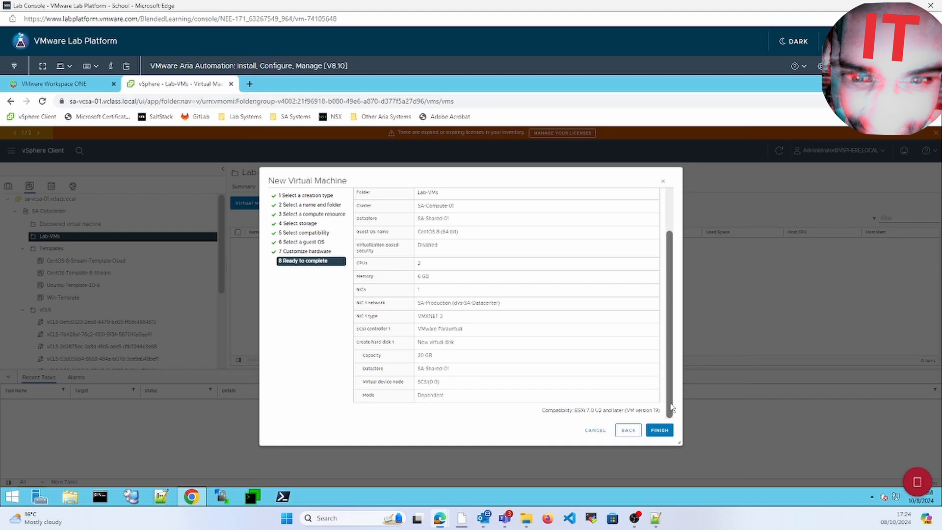
left_click(660, 430)
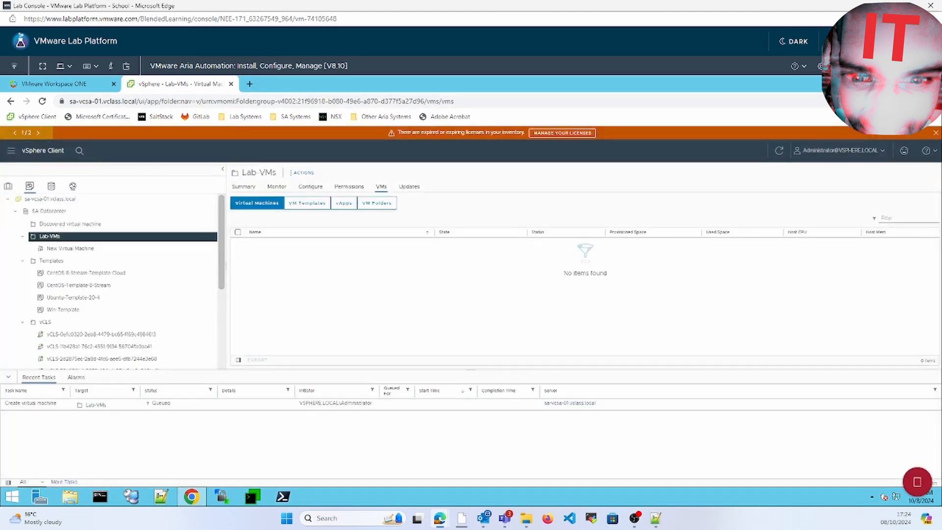
Step: Power on New Virtual Machine from its actions menu
left_click(86, 248)
right_click(82, 250)
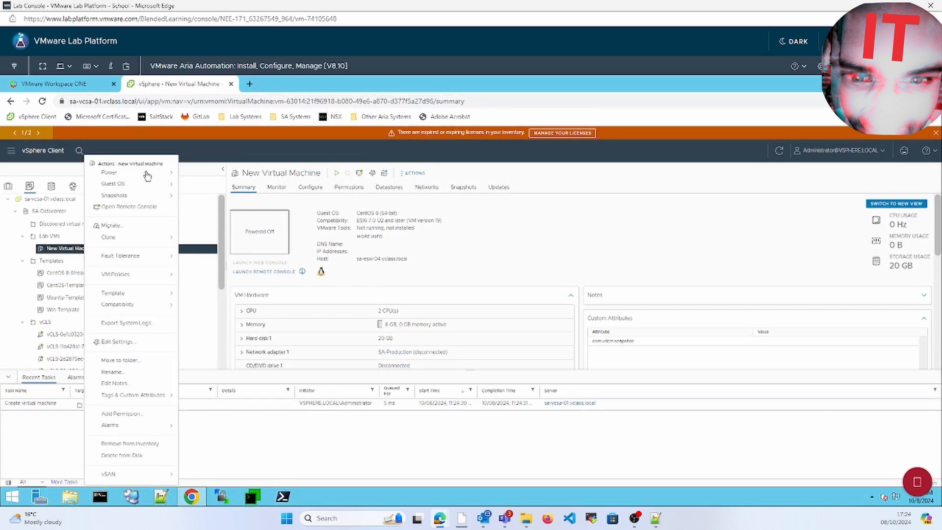
mouse_move(155, 177)
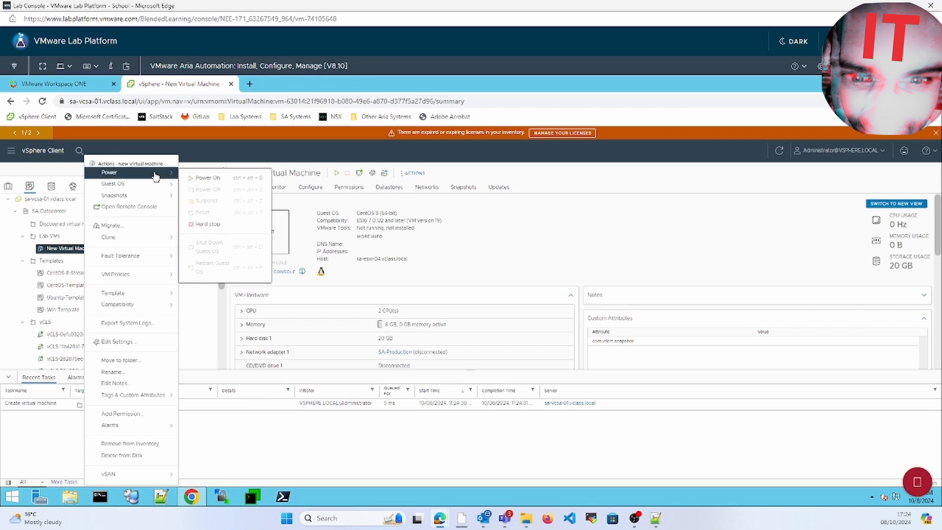
left_click(214, 177)
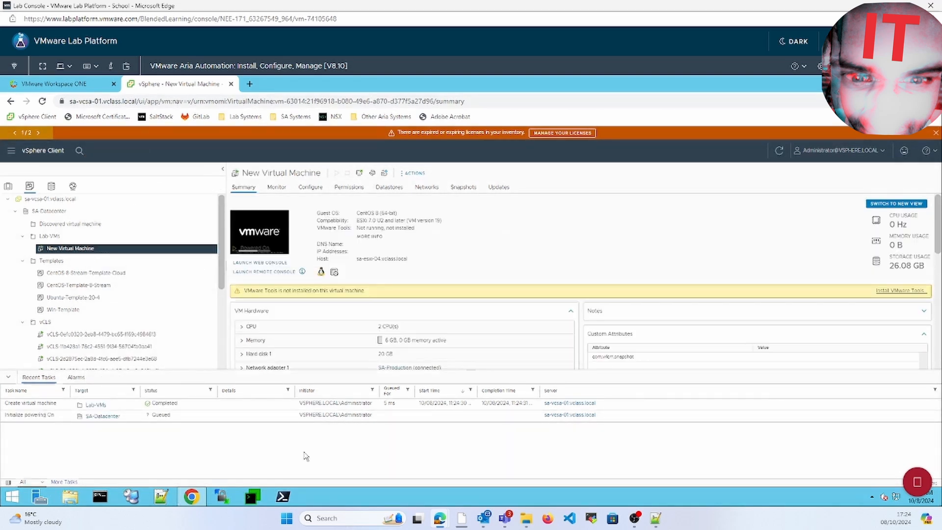
Step: In the VM's web console BIOS setup, move CD-ROM Drive to the top of the boot order
left_click(265, 239)
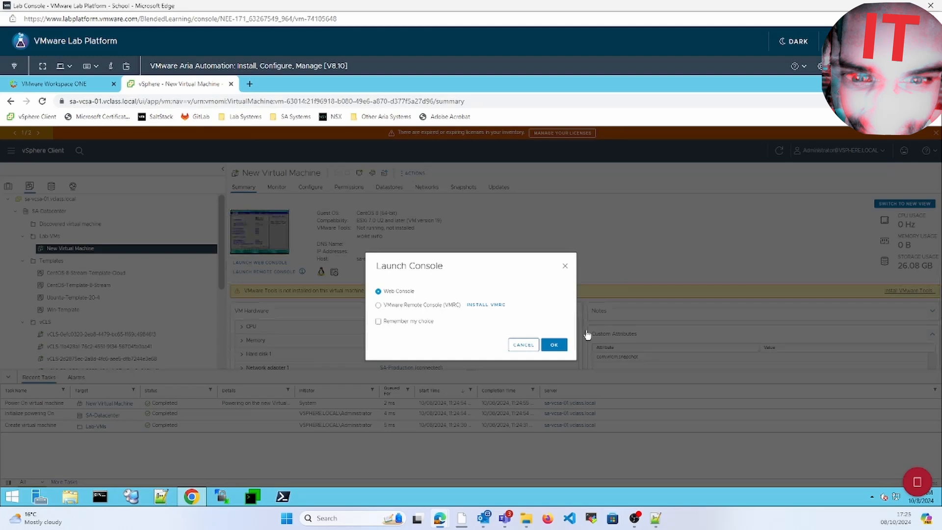
left_click(552, 344)
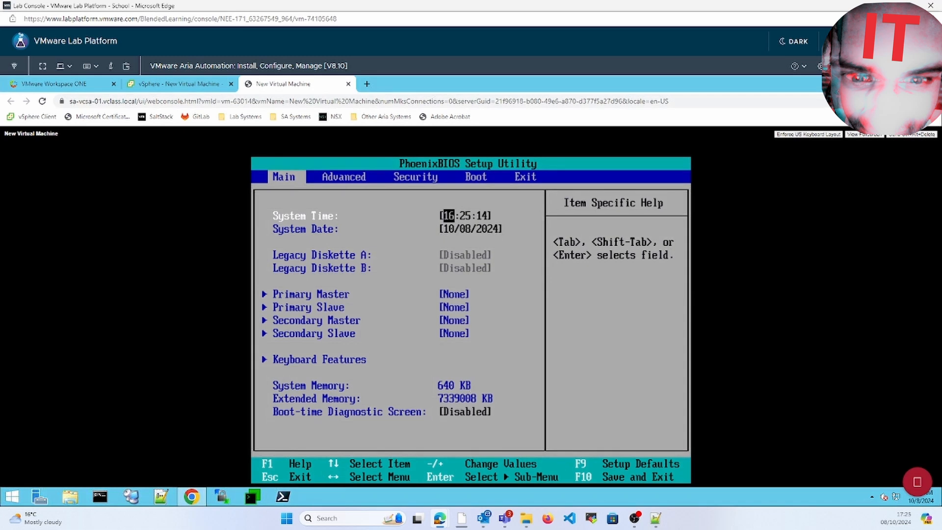
key("Right")
key("Right")
key("Right")
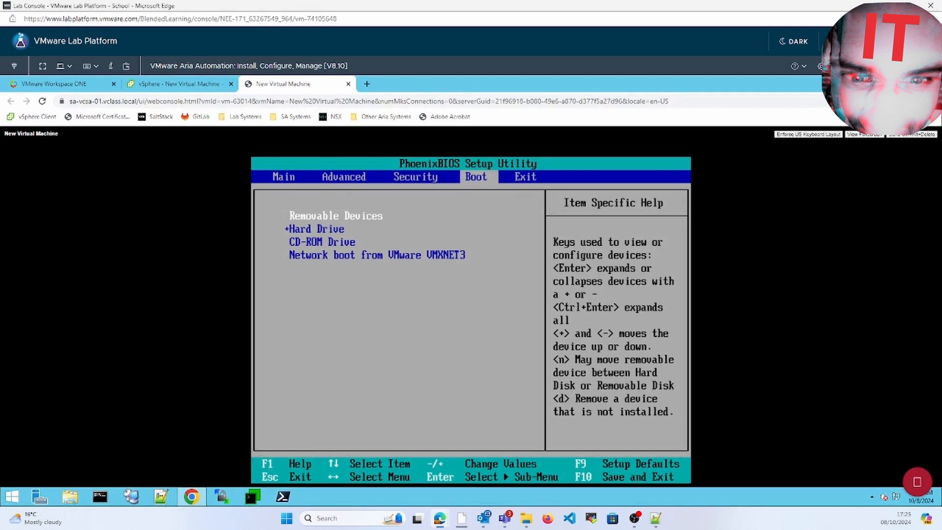
key("Down")
key("Down")
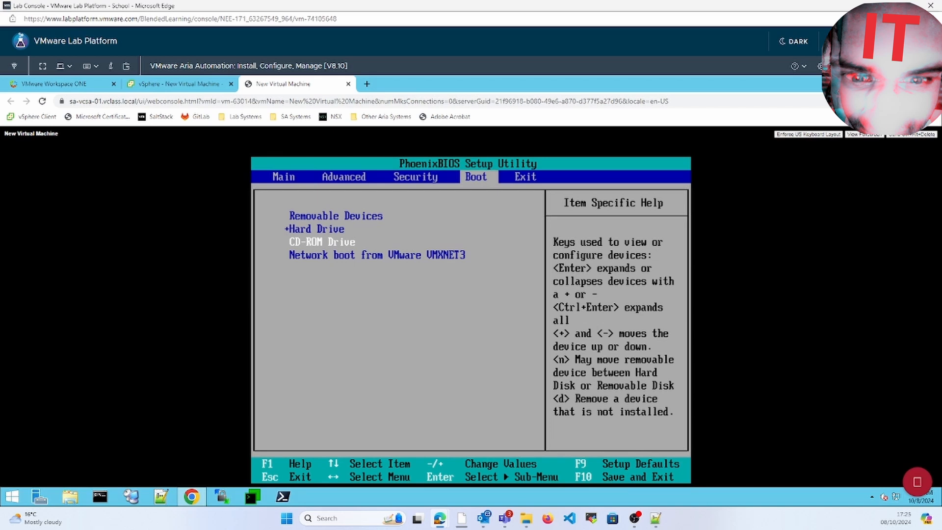
left_click(384, 352)
key("Up")
key("Up")
key("Down")
key("Down")
key("plus")
key("Up")
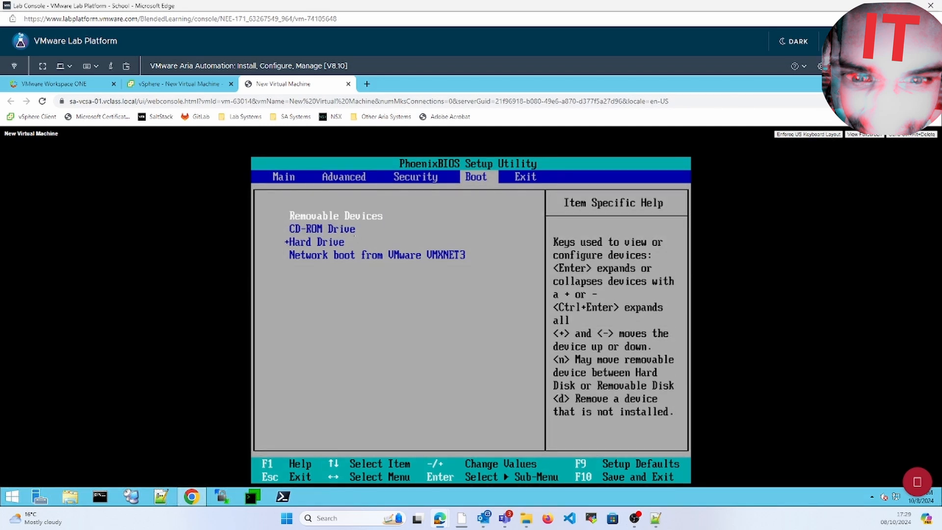
key("Down")
key("plus")
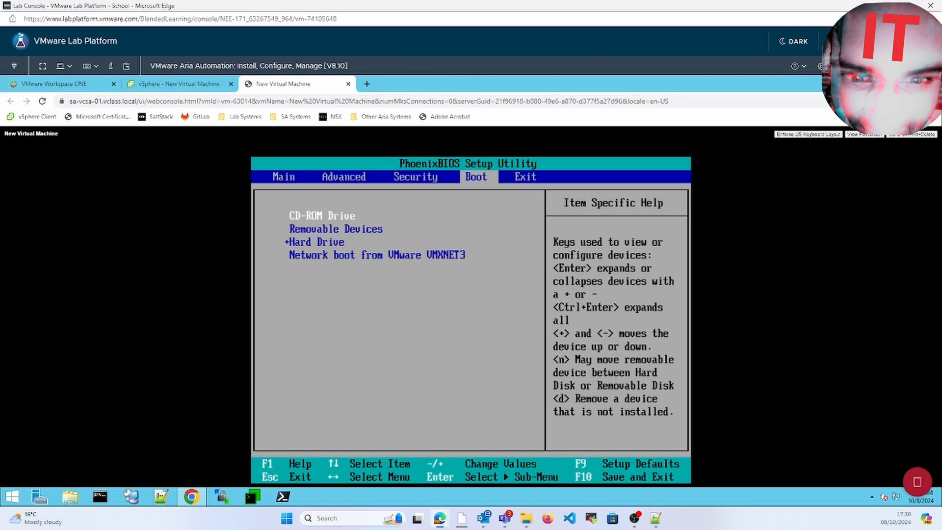
Step: Exit BIOS setup saving changes and confirm Yes to restart
key("Right")
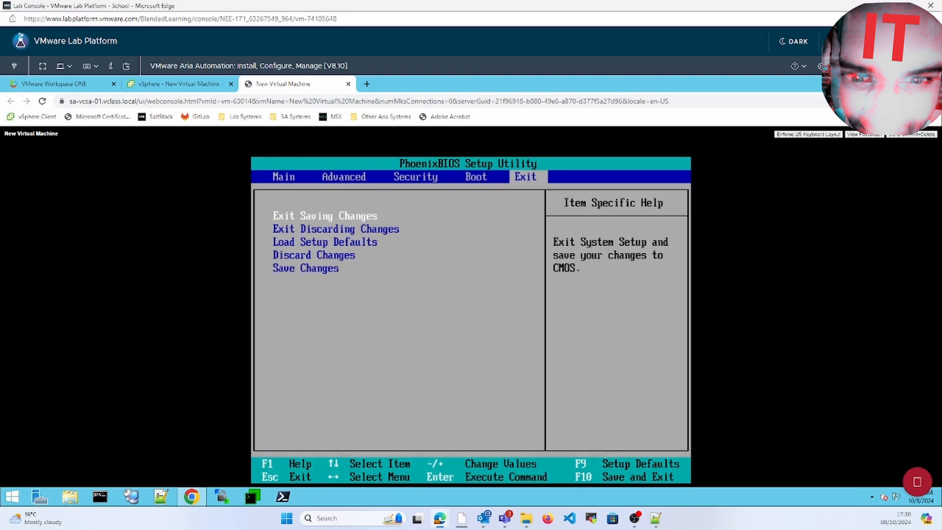
key("Return")
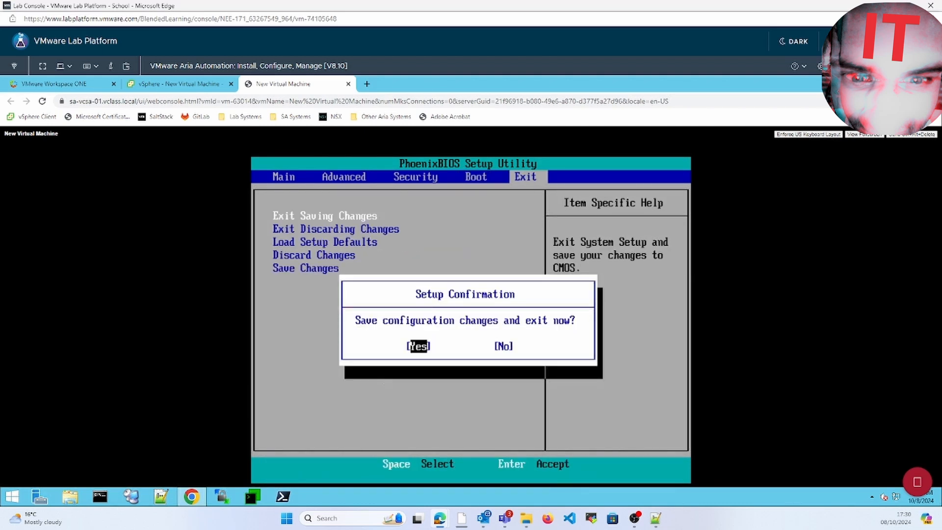
key("Return")
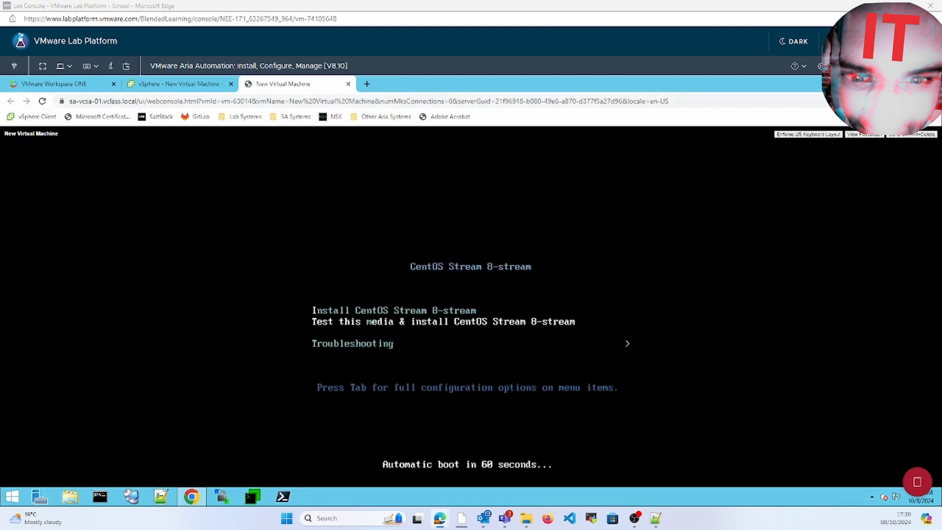
Step: Select 'Install CentOS Stream 8-stream' in the boot menu and start the installer
key("Up")
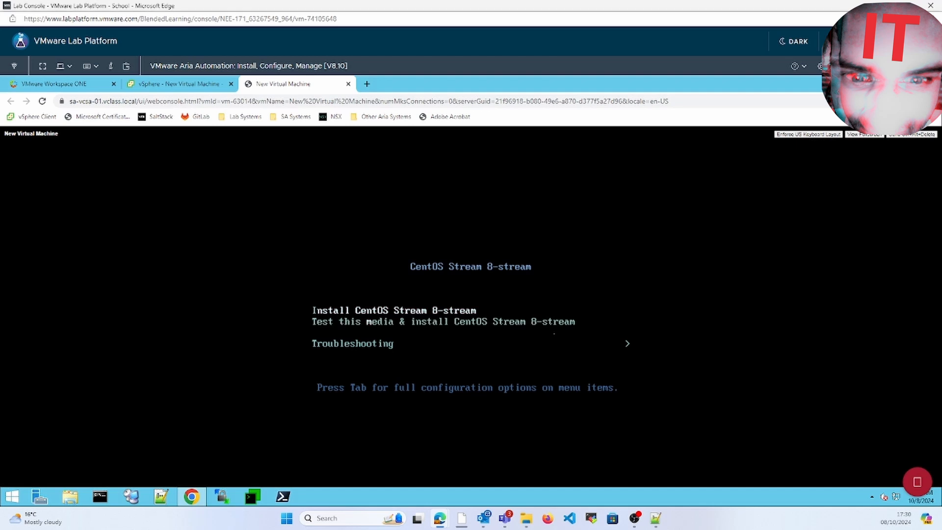
key("Return")
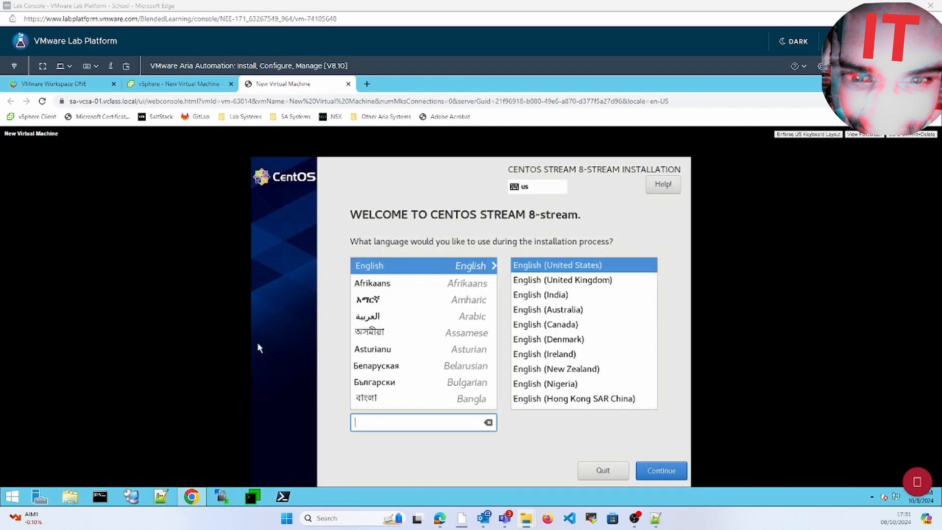
Step: Keep English, then set and confirm a root password, accepting the weak-password warning
left_click(666, 470)
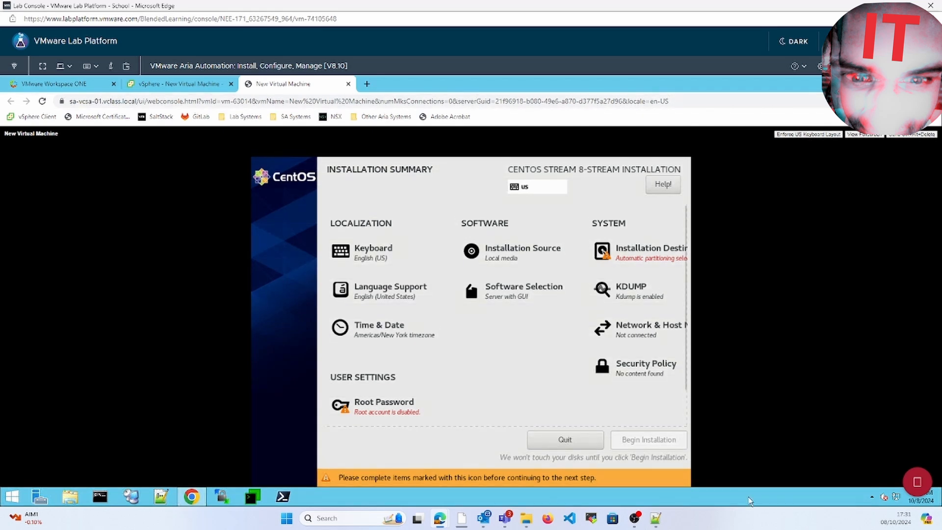
left_click(389, 411)
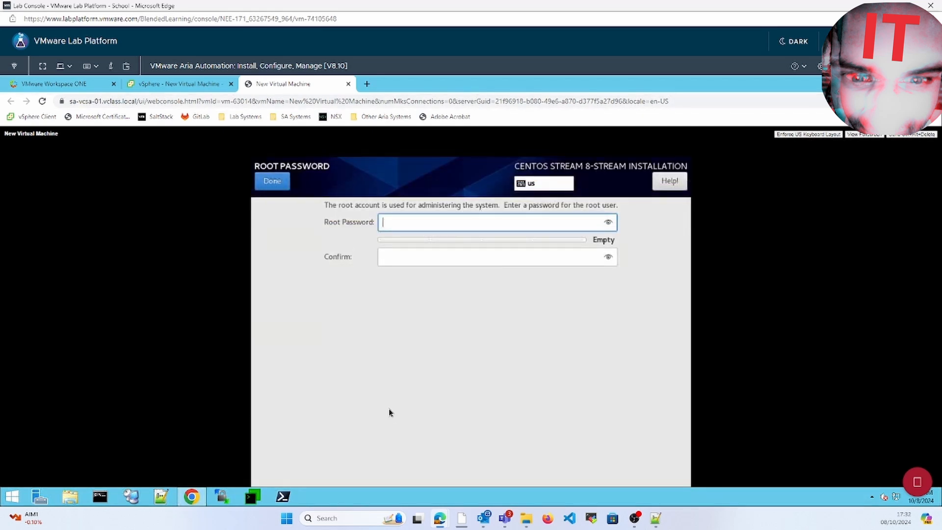
type("********")
key("Tab")
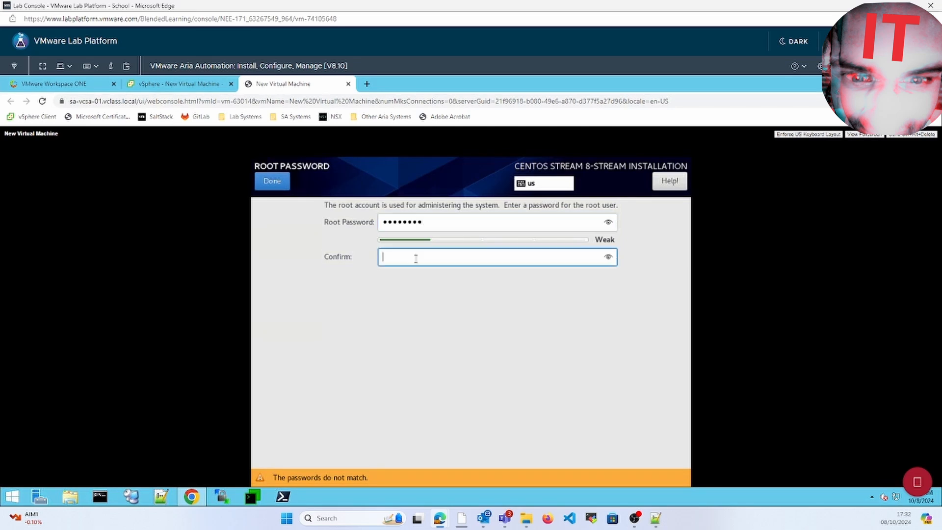
type("********")
key("Return")
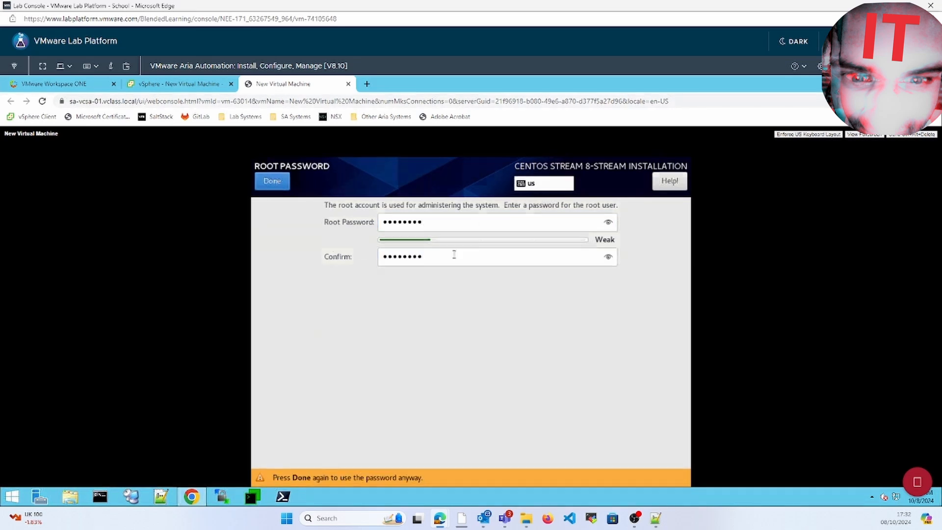
key("Return")
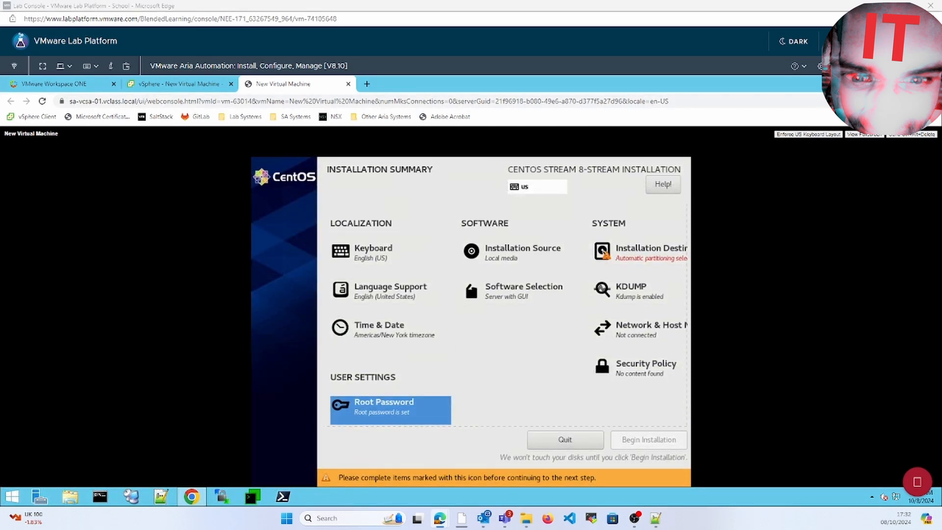
left_click(633, 339)
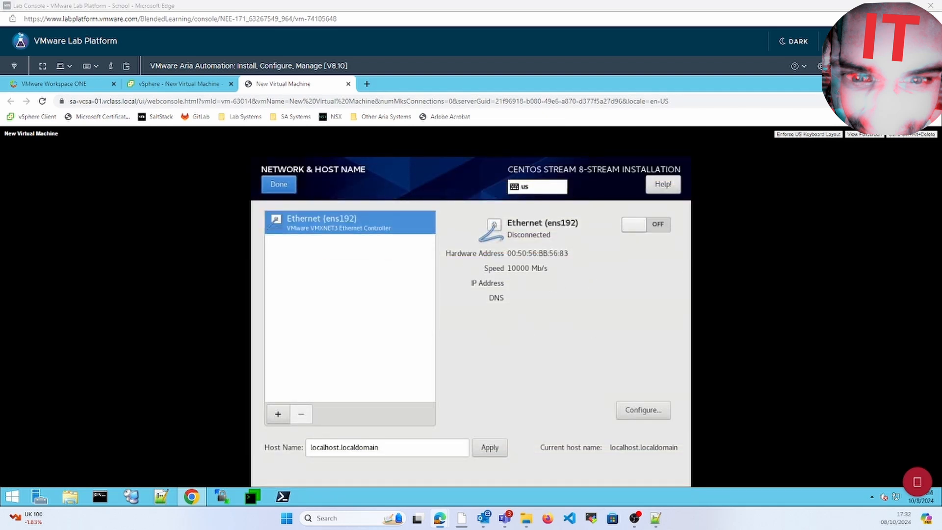
Step: Switch ens192 Ethernet on and apply host name edu-centos8.vclass.local, returning to the summary
left_click(633, 227)
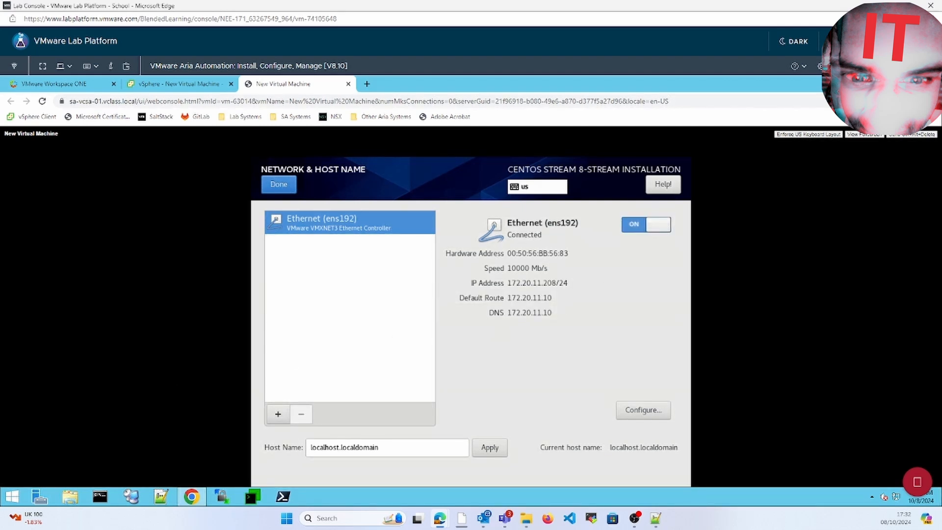
triple_click(400, 447)
double_click(400, 448)
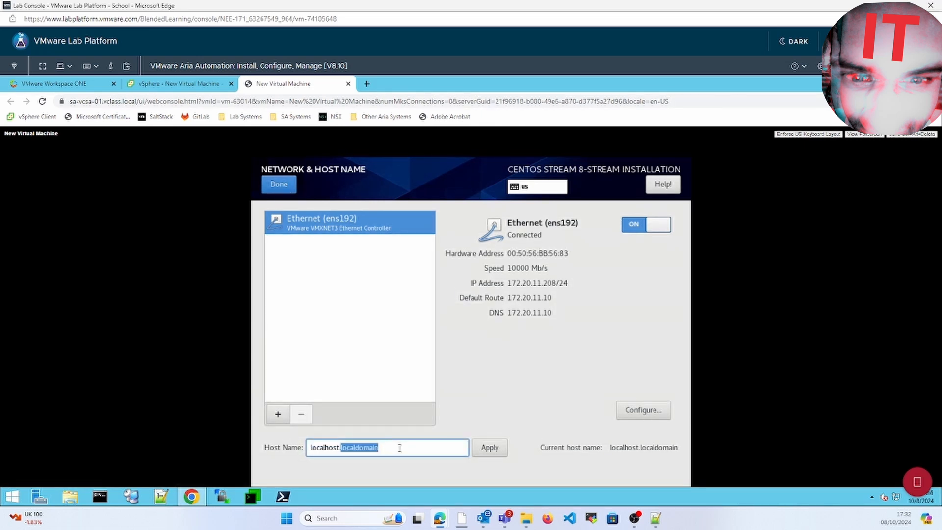
key("ctrl+a")
type("e")
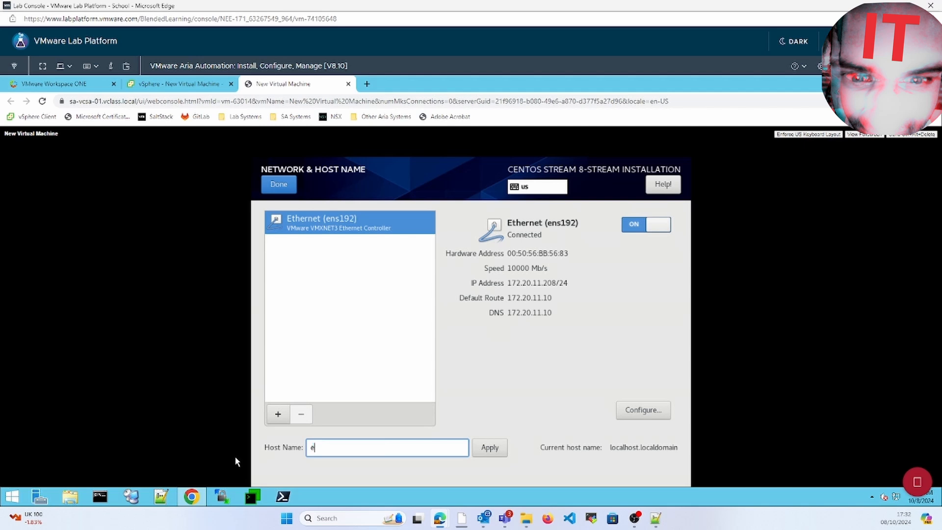
type("du-centos8.vclass.local")
left_click(477, 454)
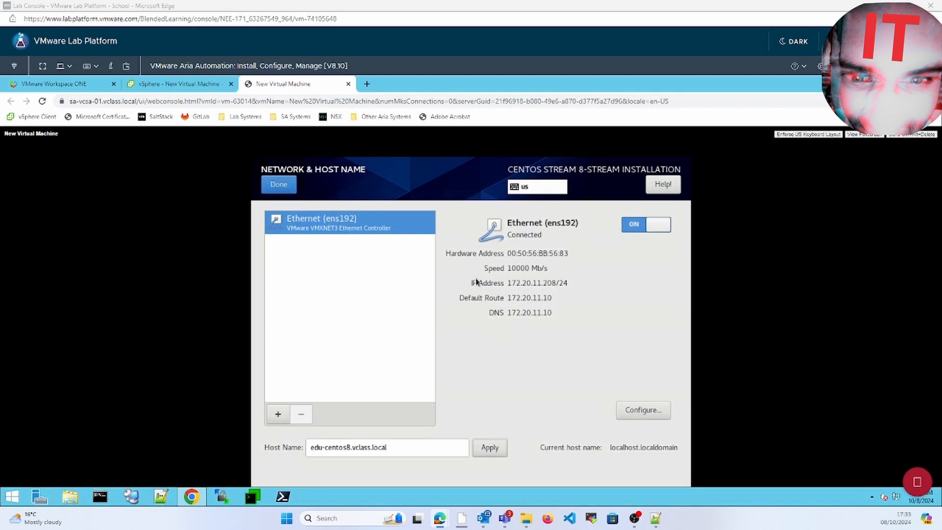
left_click(277, 183)
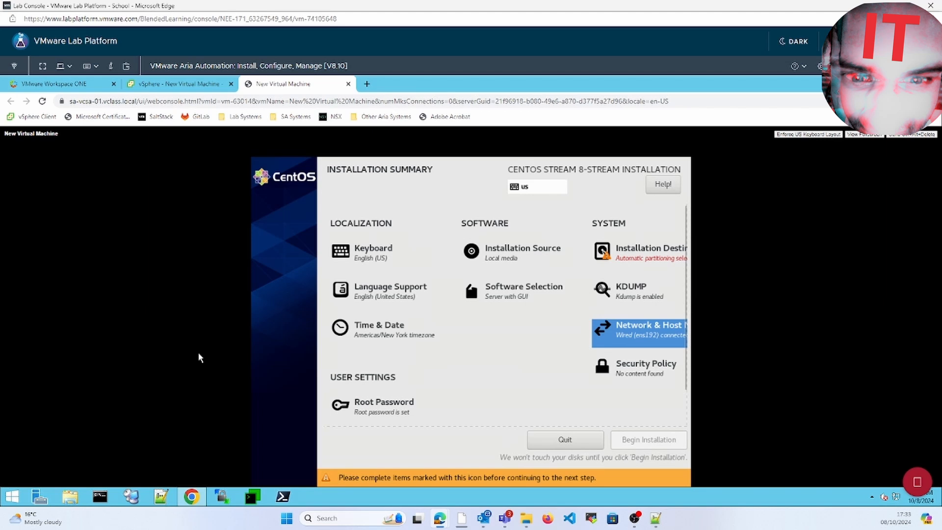
Step: Deselect the VMware Virtual disk in Installation Destination, then go to Software Selection
left_click(660, 250)
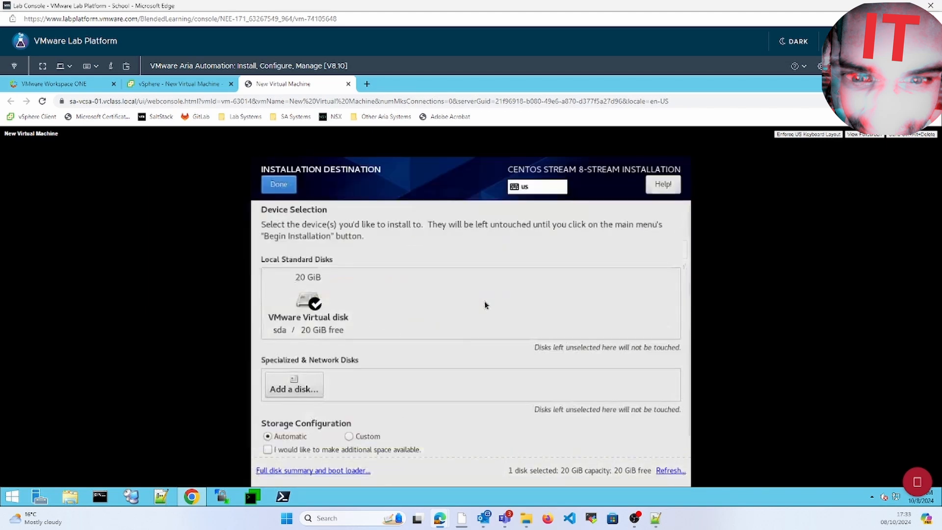
left_click(331, 333)
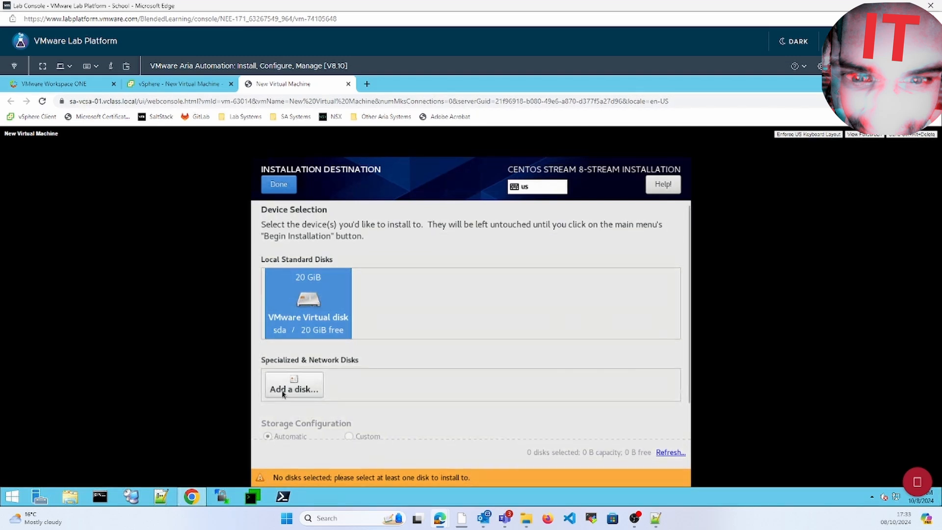
left_click(279, 184)
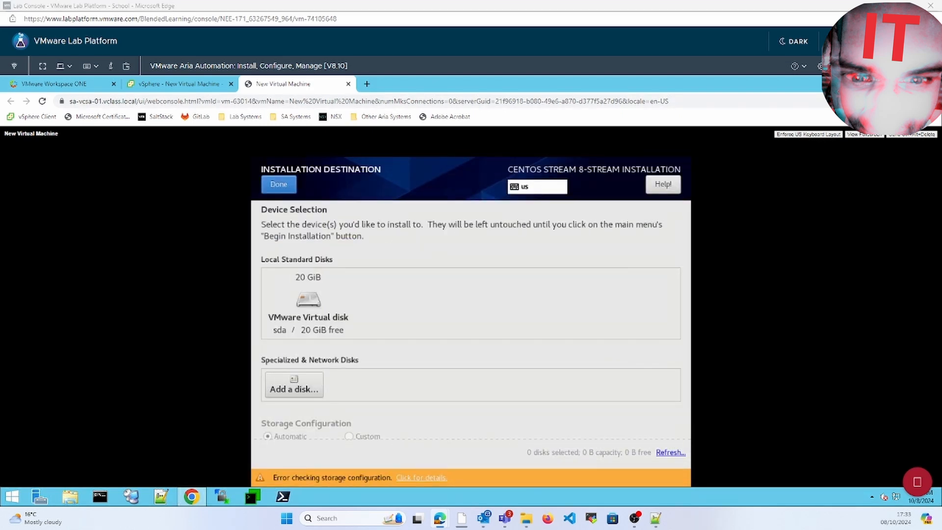
left_click(279, 184)
left_click(516, 351)
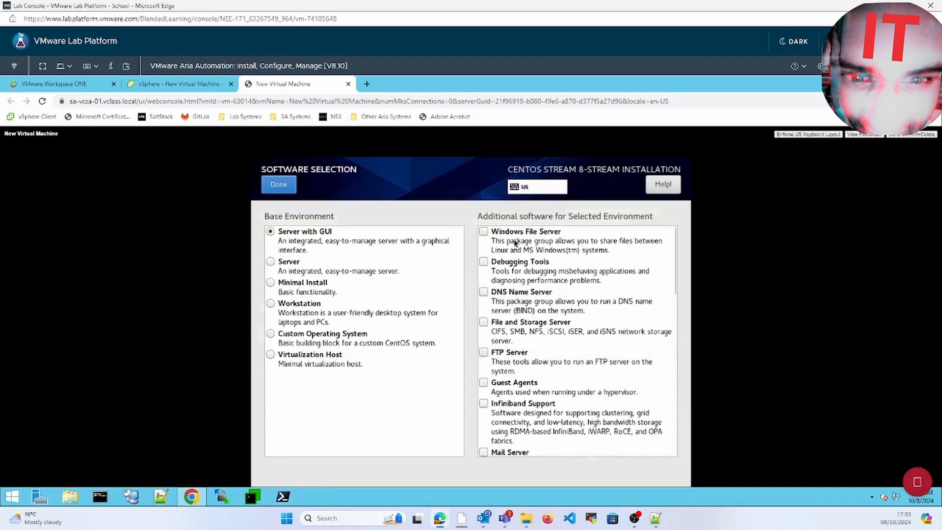
Step: Pick Minimal Install, tick Development Tools and System Tools add-ons, and confirm
left_click(270, 283)
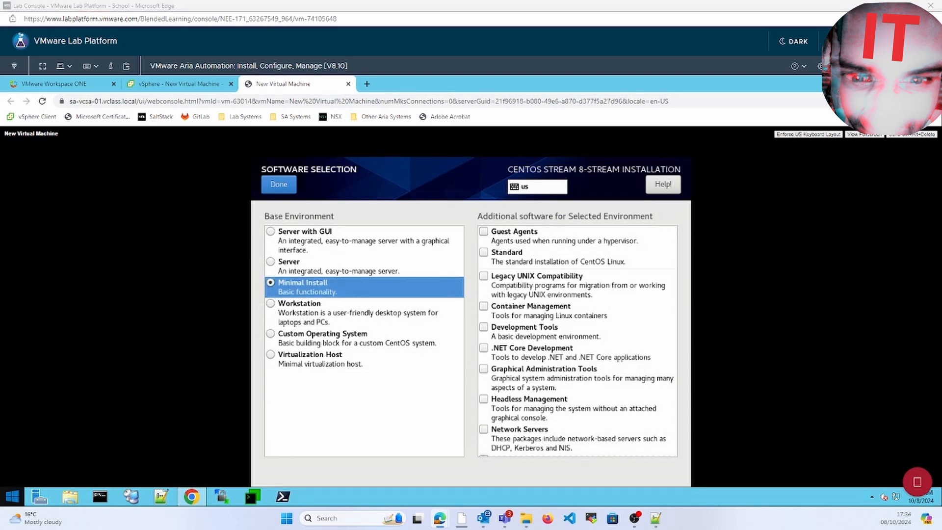
scroll(676, 384, "up", 3)
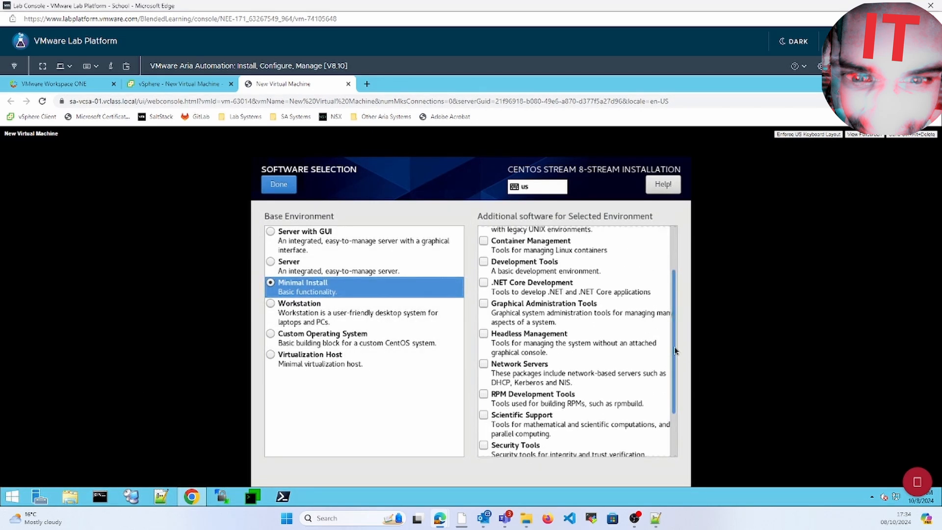
left_click(483, 262)
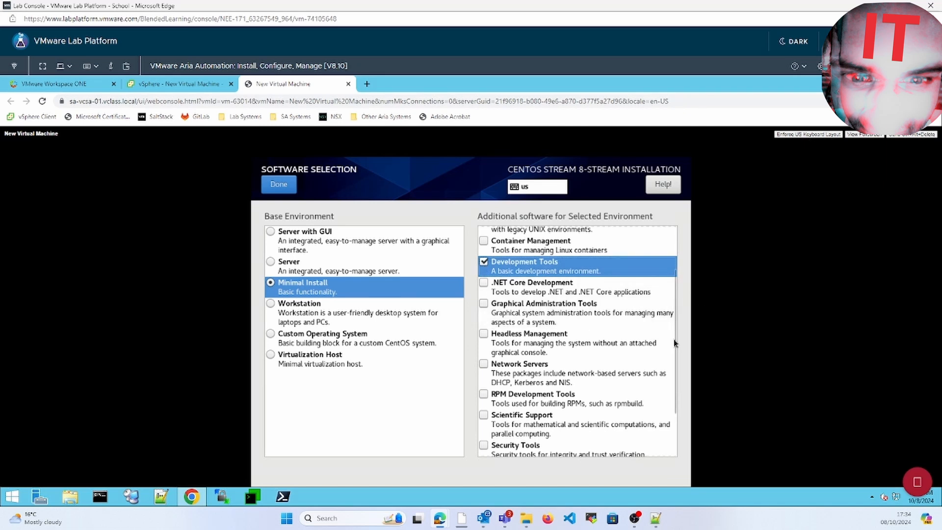
scroll(673, 354, "down", 1)
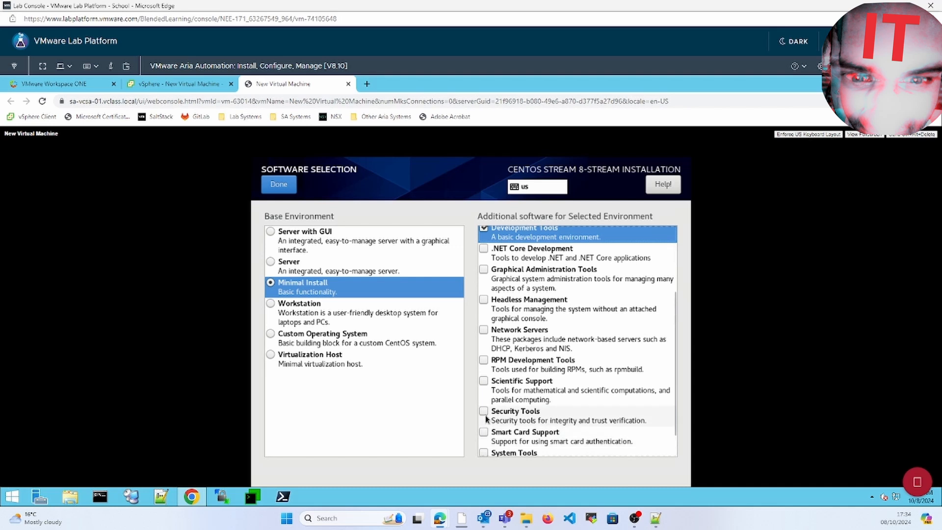
left_click(484, 453)
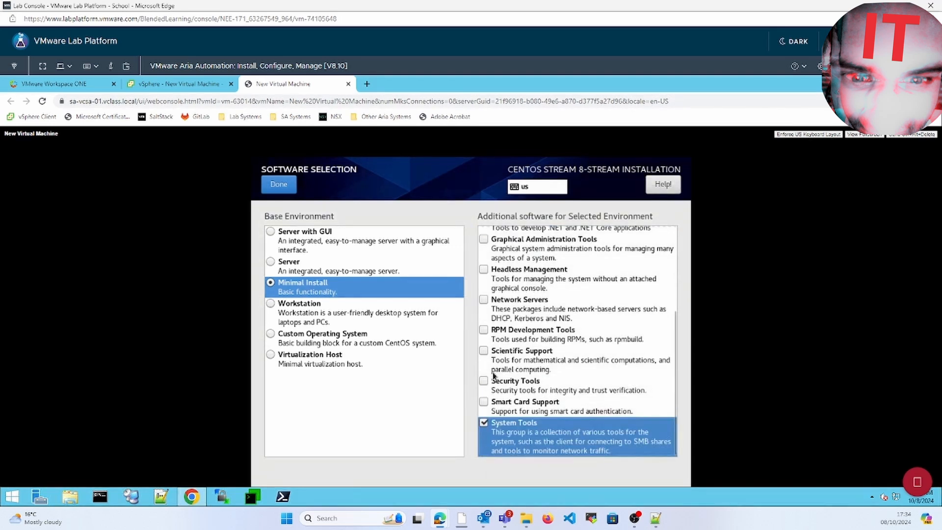
left_click(484, 393)
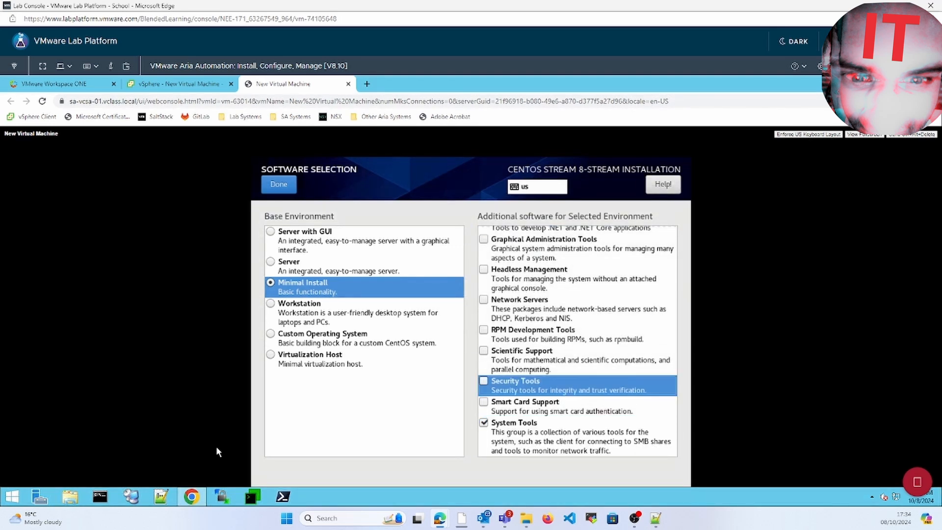
left_click(278, 188)
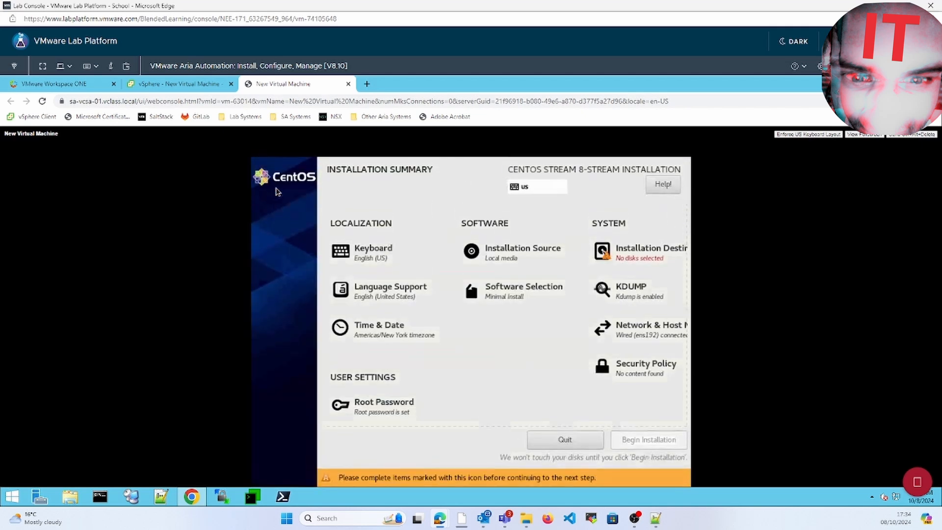
Step: Select the 20 GiB VMware Virtual disk, begin the installation, and reboot when it finishes
left_click(614, 263)
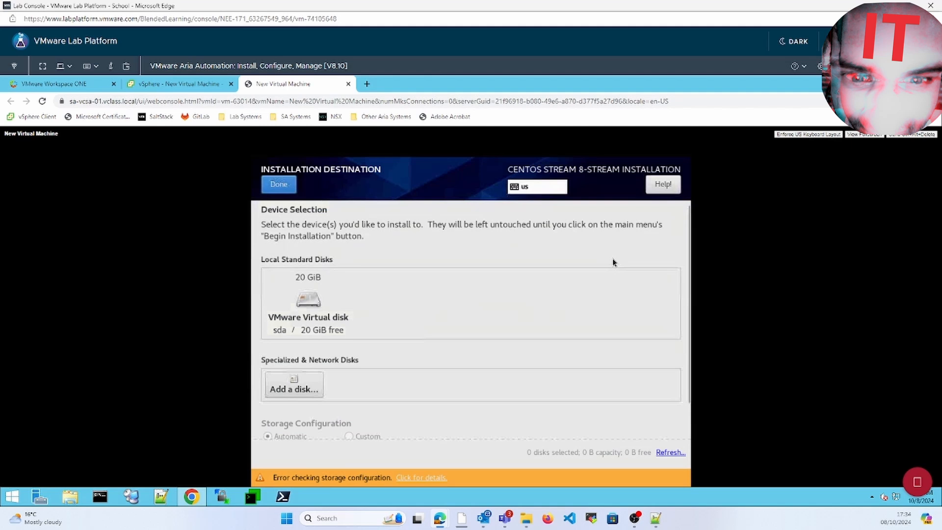
left_click(319, 304)
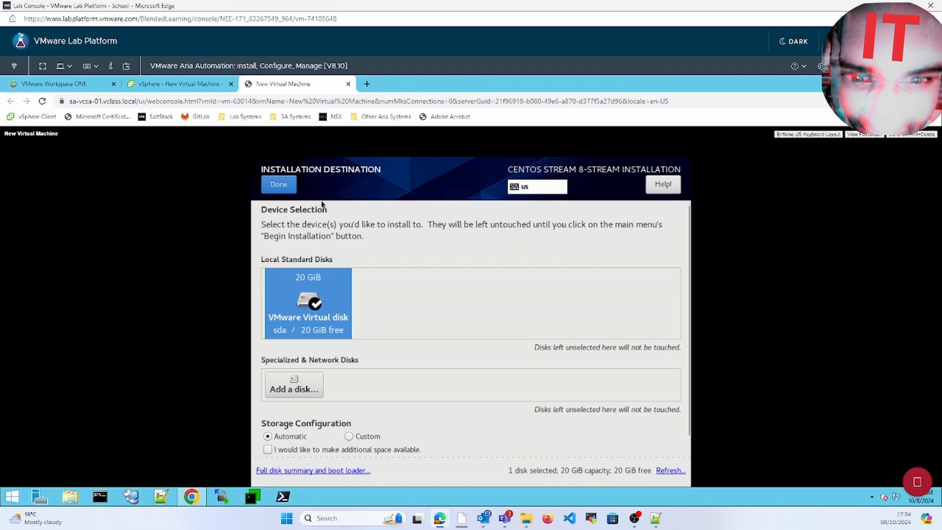
left_click(278, 185)
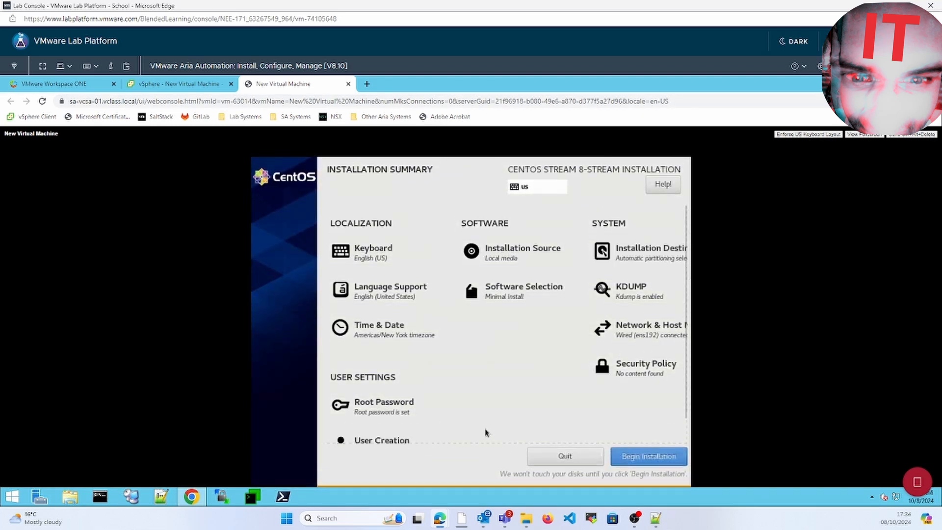
left_click(644, 458)
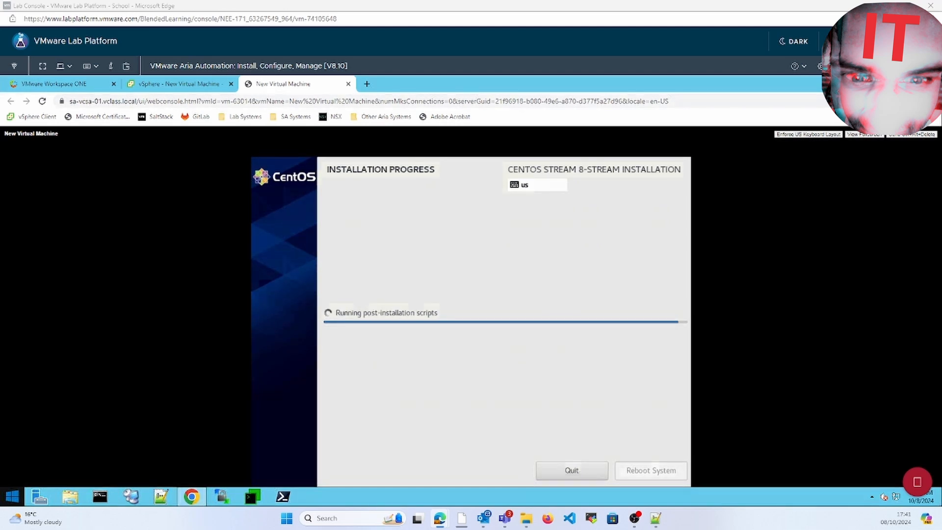
left_click(668, 455)
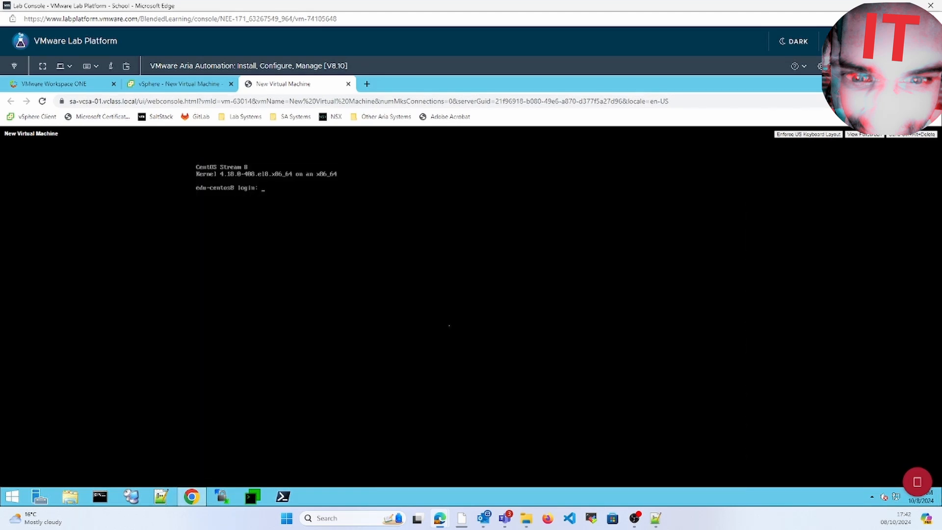
Step: Log in as root and attempt yum install vim, then yum install nano
type("root")
key("Return")
key("Return")
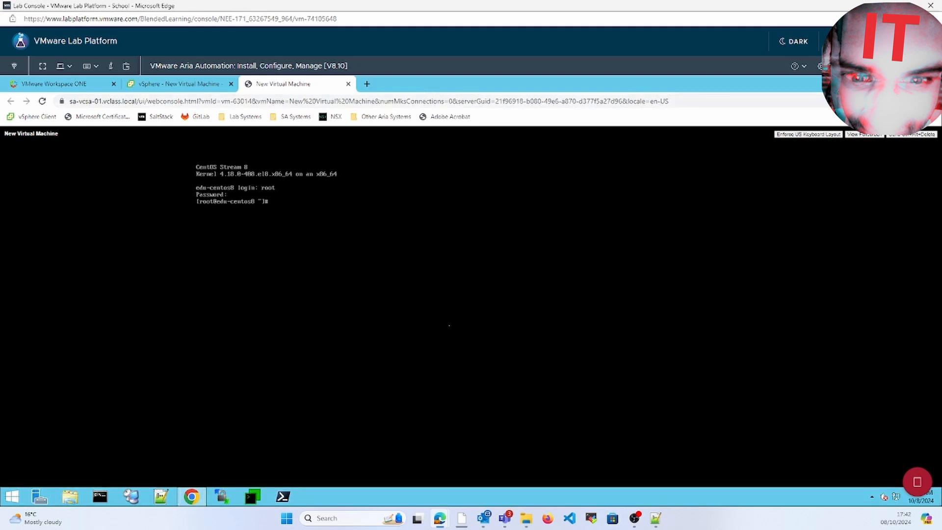
type("yum install vim")
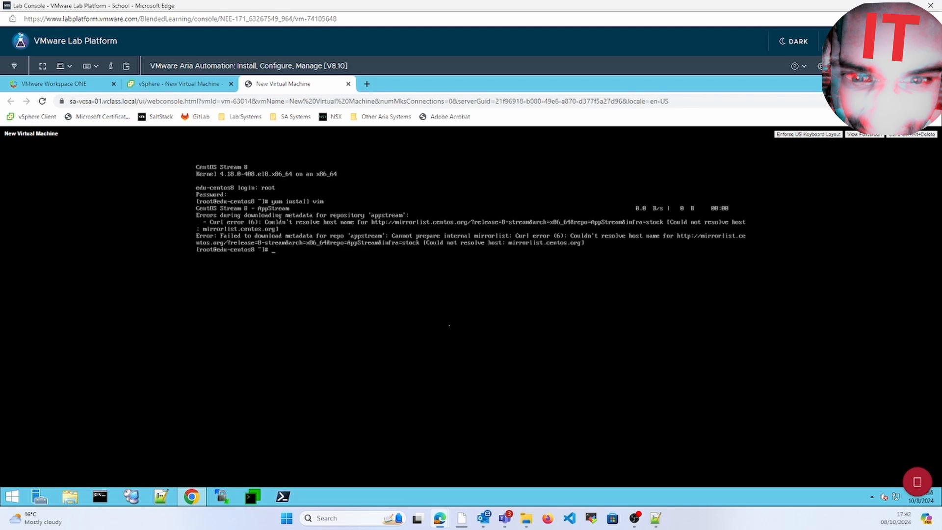
key("Up")
key("BackSpace")
key("BackSpace")
key("BackSpace")
type("nan")
key("Return")
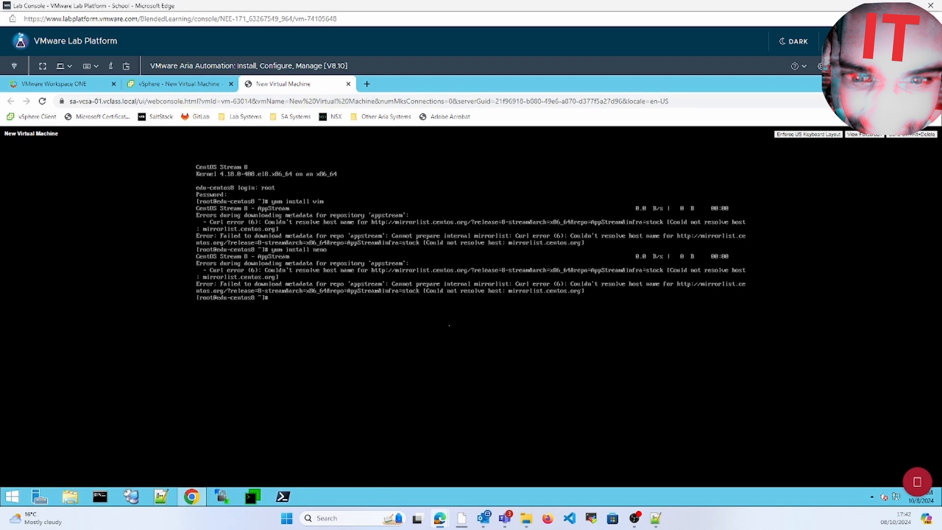
Step: Open /etc/sysconfig/selinux in vi
type("vi /etc/sysc")
key("Tab")
key("Tab")
type("o")
key("Tab")
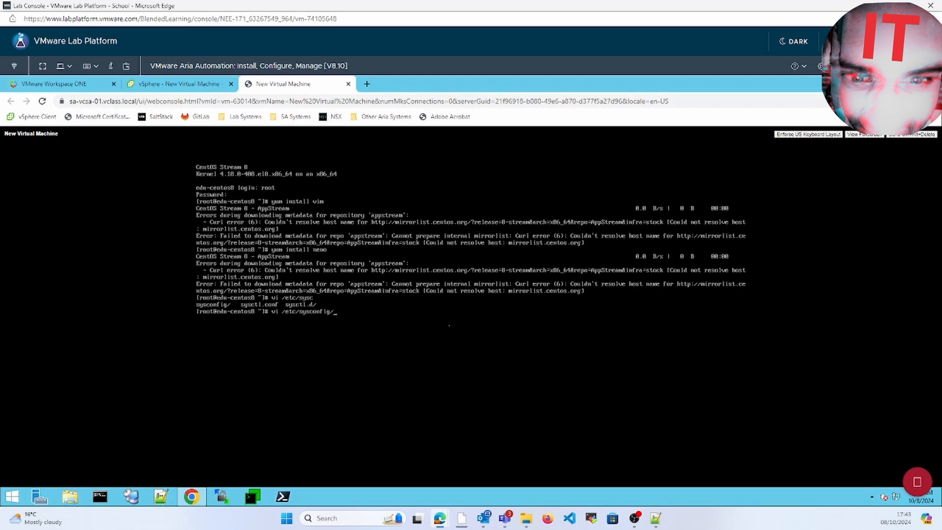
type("selinux")
key("Return")
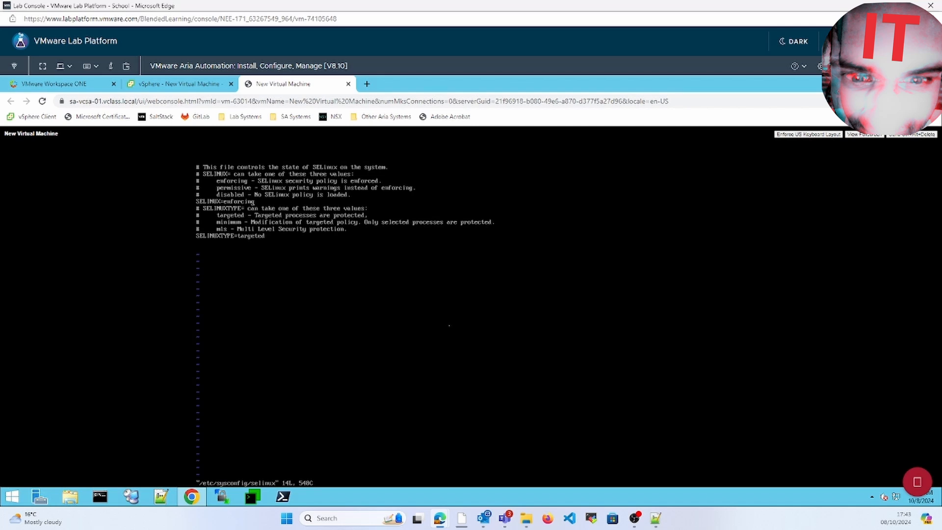
Step: Replace SELINUX=enforcing with disabled, save with :wq, and reboot using init 6
key("BackSpace")
key("BackSpace")
key("BackSpace")
key("BackSpace")
key("BackSpace")
key("BackSpace")
key("shift+a")
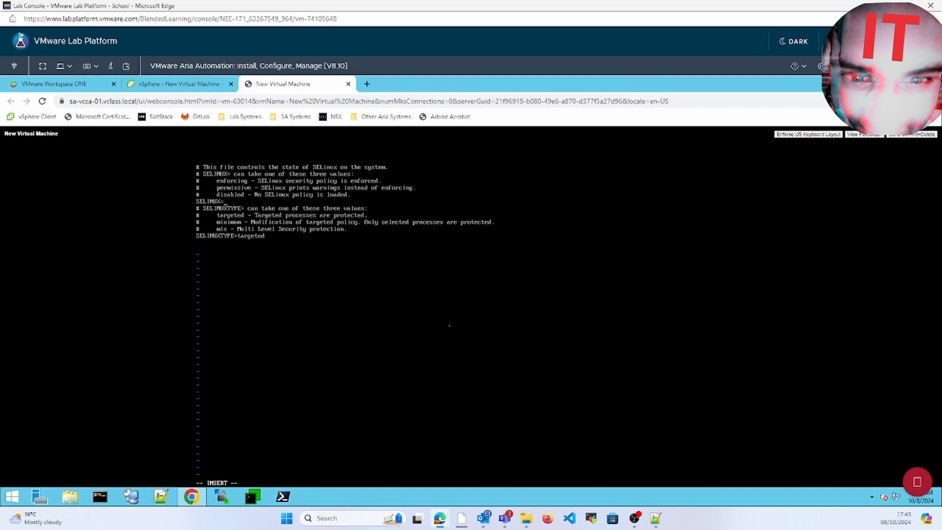
type("disabled")
key("Escape")
type("wq!")
key("Return")
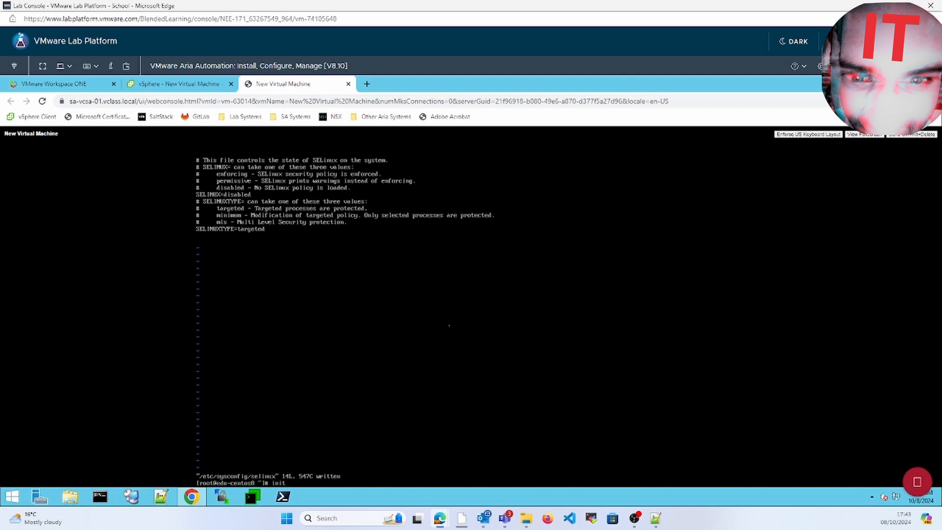
type("init 6")
key("Return")
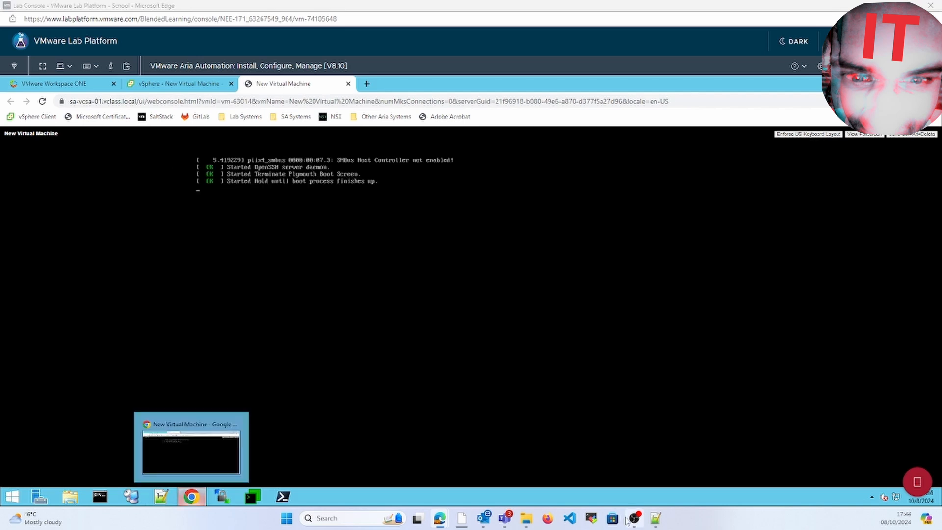
Step: Log in as root and run sestatus to confirm SELinux is disabled
type("root")
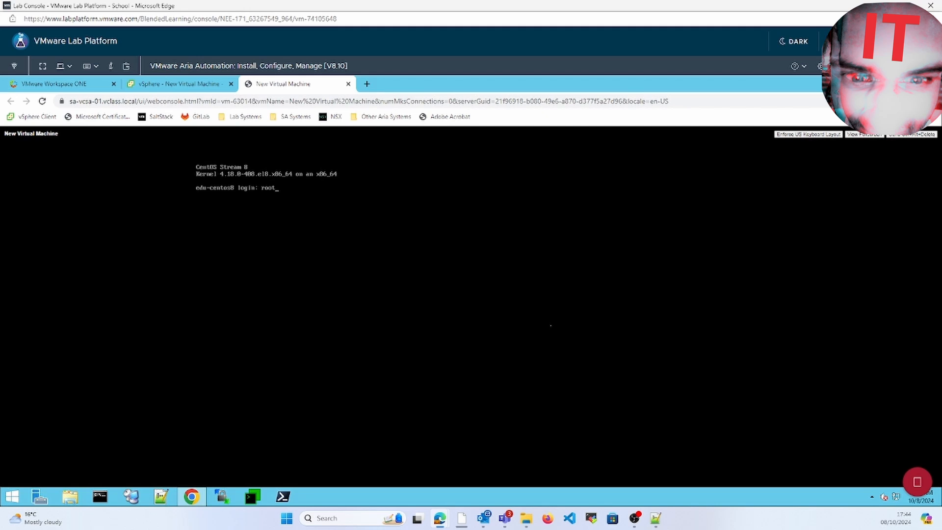
key("Return")
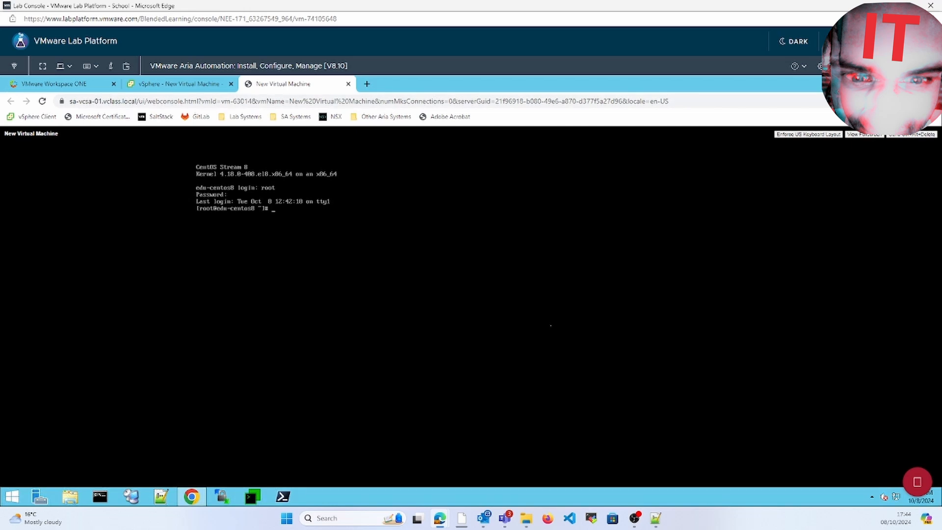
type("sestatus")
key("Return")
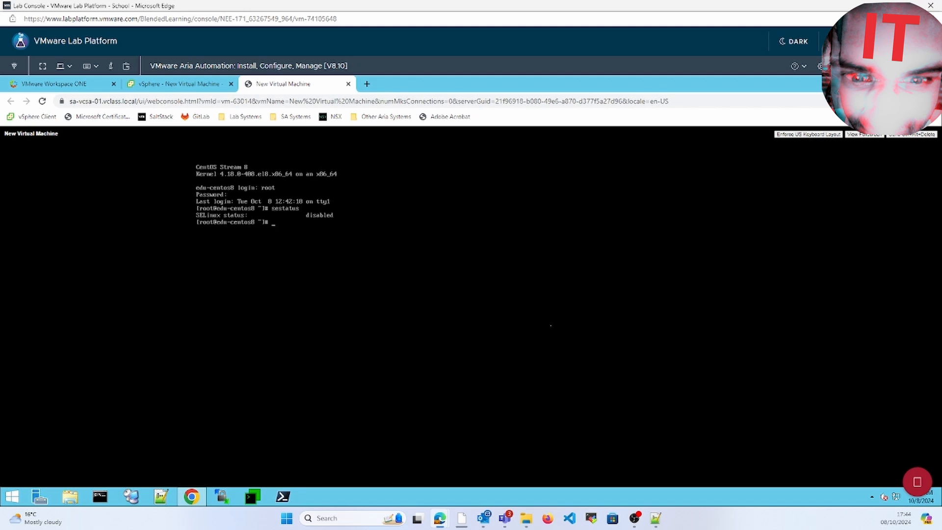
type("sys")
type("temctl ")
type("fi")
type("re")
Step: Check the firewalld status, then stop the firewalld service
type("status")
key("Return")
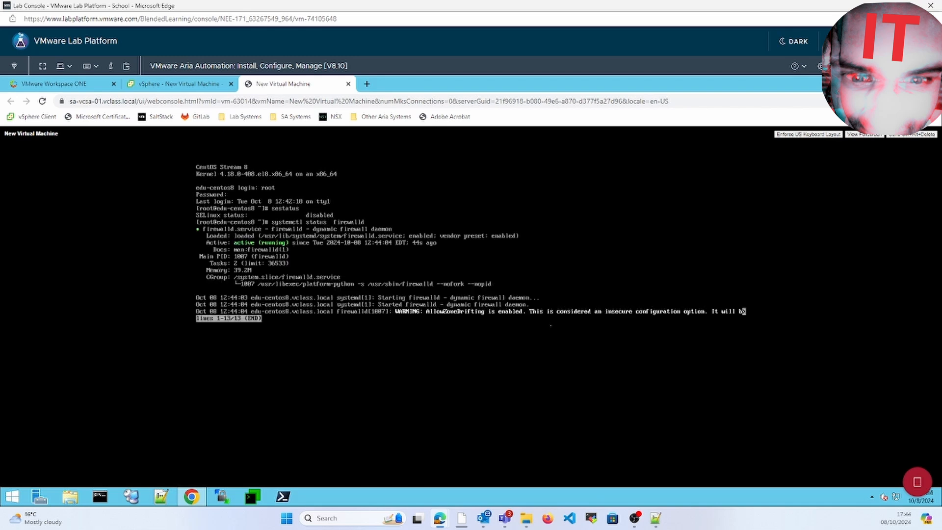
key("Return")
key("q")
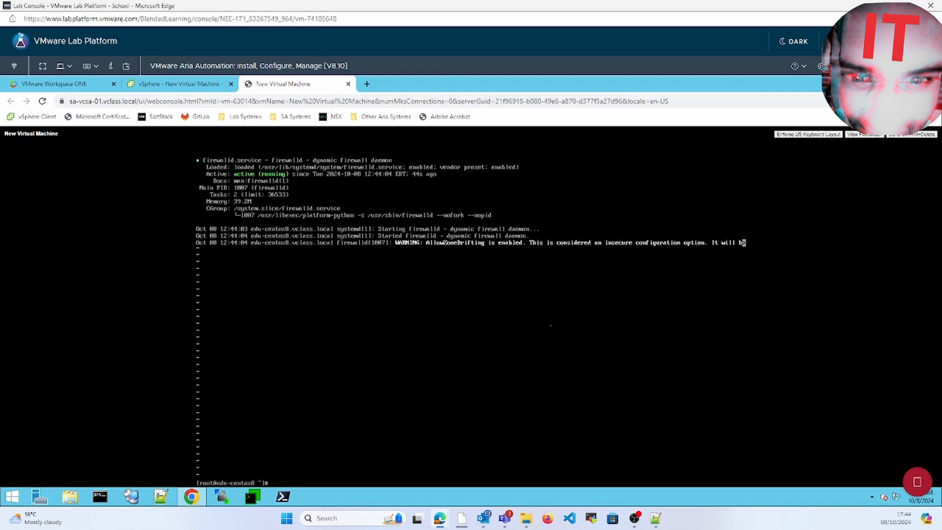
key("Up")
key("Delete")
key("Delete")
key("Delete")
key("Delete")
key("BackSpace")
type("op")
key("Return")
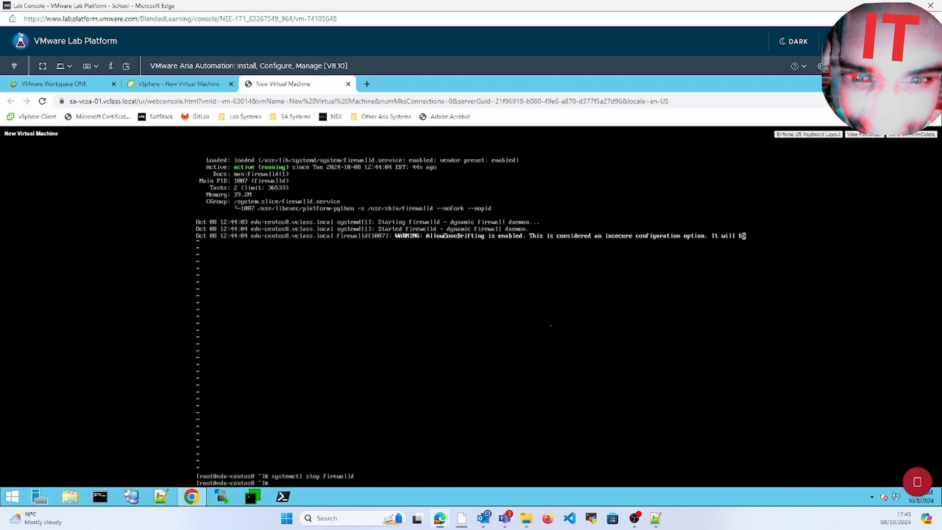
Step: Disable firewalld at boot and mask it with --now
key("Up")
key("Left")
key("Left")
key("Left")
key("BackSpace")
key("BackSpace")
key("BackSpace")
key("BackSpace")
key("BackSpace")
type("disable")
key("Return")
type("systemc")
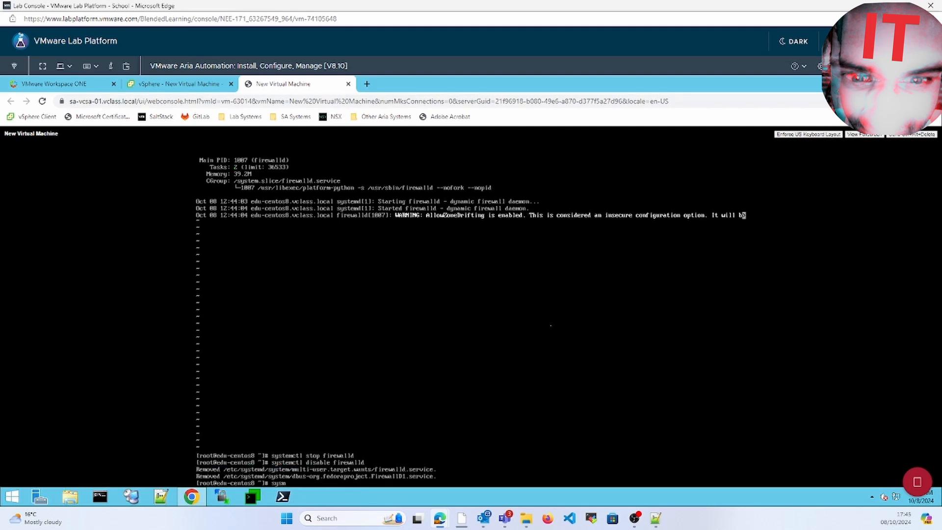
type("t")
key("BackSpace")
key("BackSpace")
key("BackSpace")
key("BackSpace")
key("BackSpace")
key("Up")
key("Left")
key("Left")
key("Left")
key("Left")
key("Left")
key("Left")
key("Left")
key("Left")
key("Left")
key("BackSpace")
key("BackSpace")
key("BackSpace")
key("BackSpace")
key("BackSpace")
key("BackSpace")
key("BackSpace")
key("BackSpace")
type("mask --no")
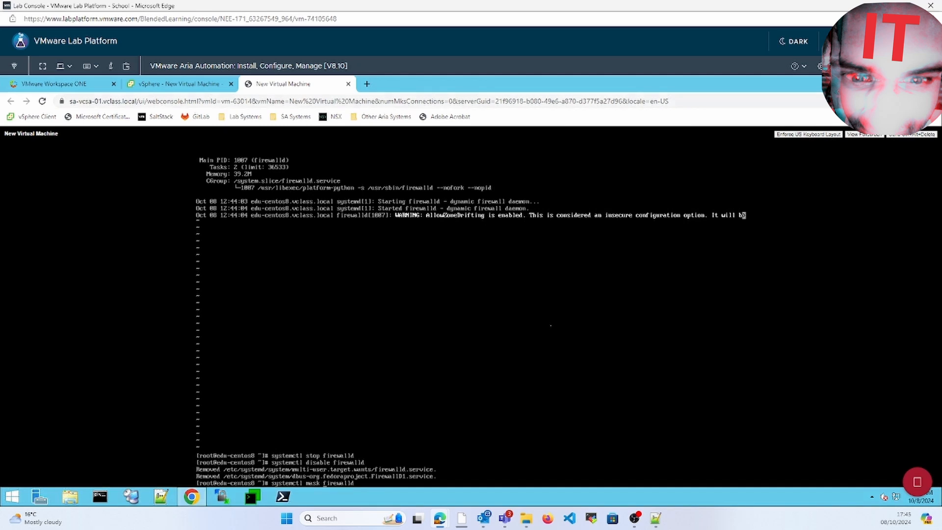
type("w")
key("Return")
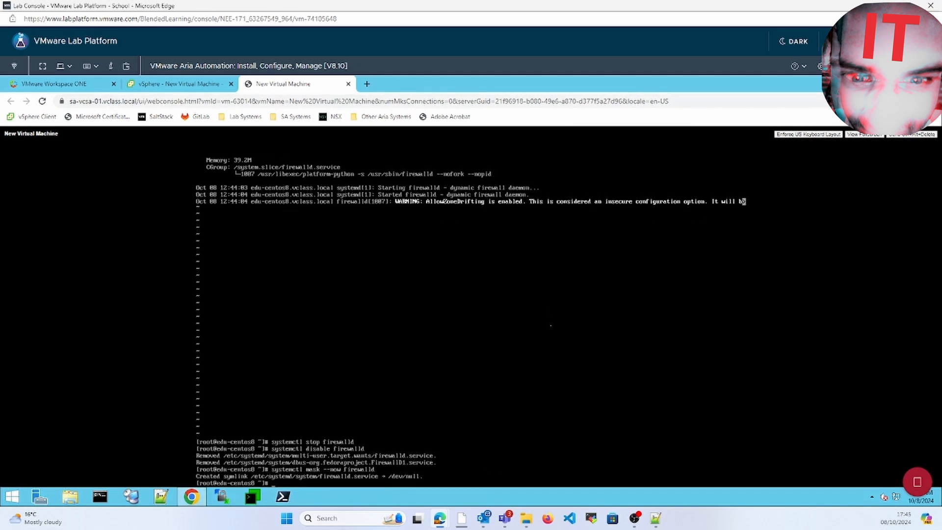
Step: Run firewall-cmd --state to confirm the firewall is not running
key("Up")
key("Down")
type("fwir")
type("rewa")
type("ll-cmd ")
type(" --state")
key("Return")
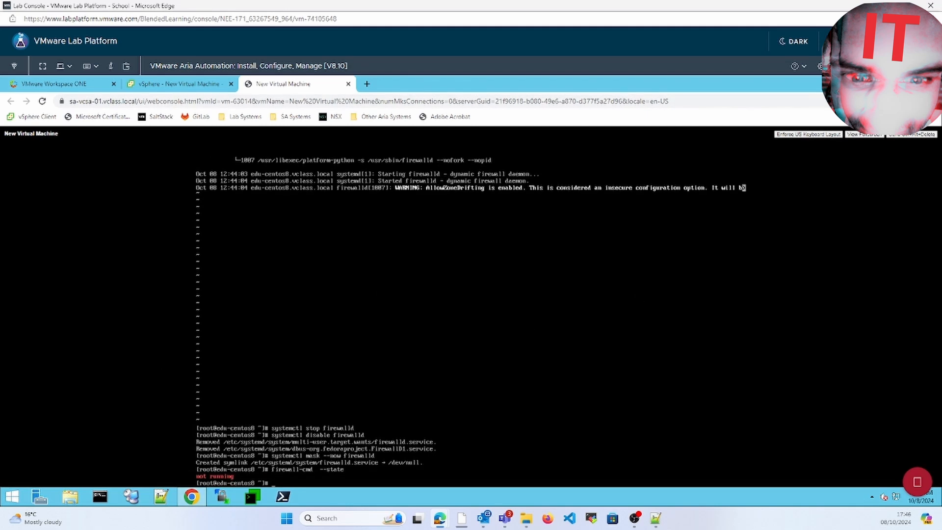
type("yum install -y cloiu")
Step: Run yum install -y cloud-init, which fails resolving mirrorlist.centos.org, then try ifconfig
key("BackSpace")
key("BackSpace")
type("ud")
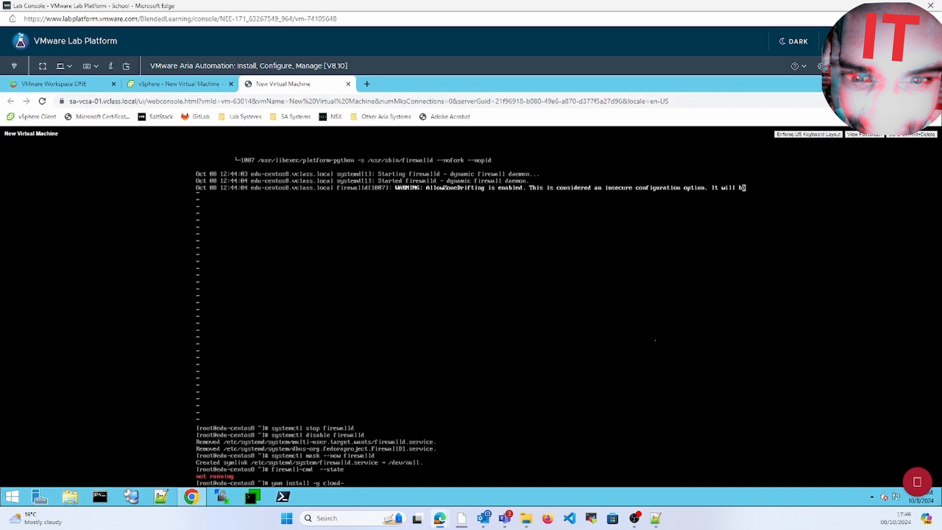
type("-init")
key("Return")
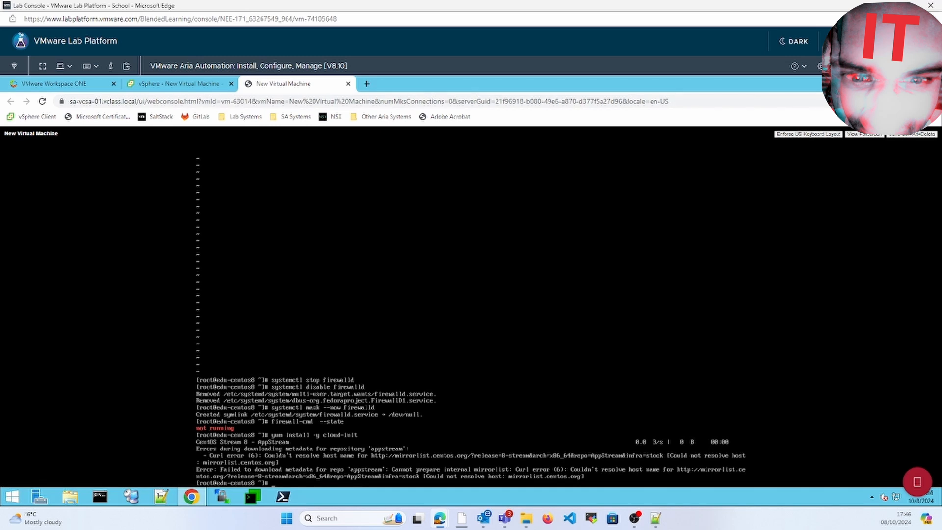
type("ifconfig")
Step: Run ip a to show ens192 at 172.20.11.208/24, then type reboot at the prompt
key("Return")
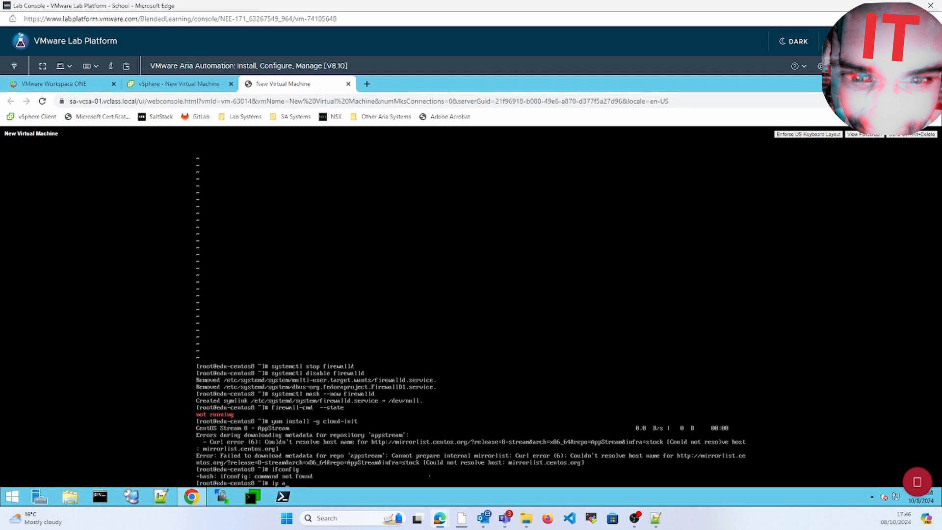
key("Return")
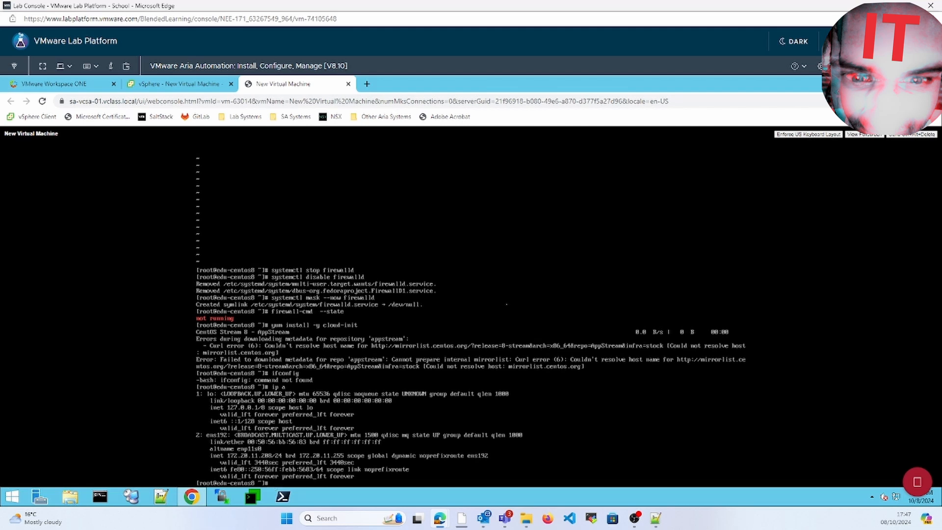
type("reboot")
Step: Compare with the 2 IP addresses listed on the VM's vSphere summary, then return to the console
left_click(167, 84)
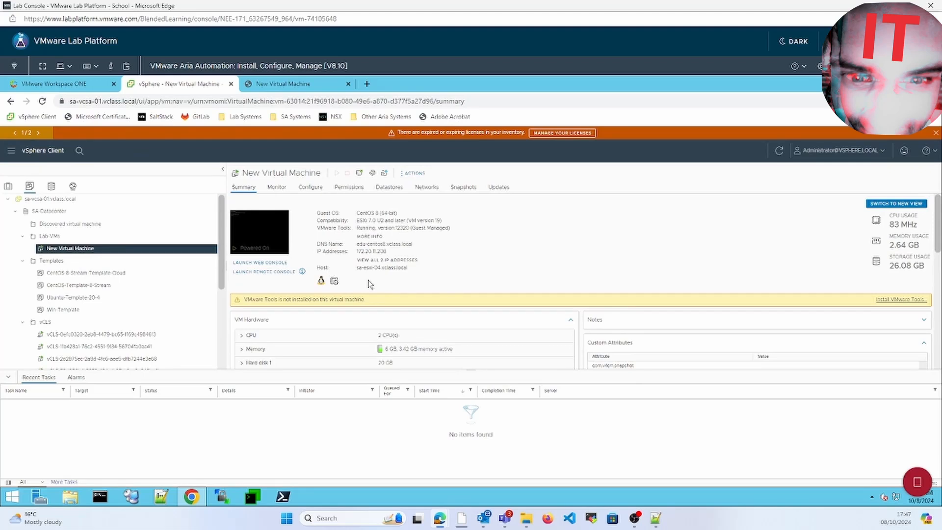
left_click(390, 260)
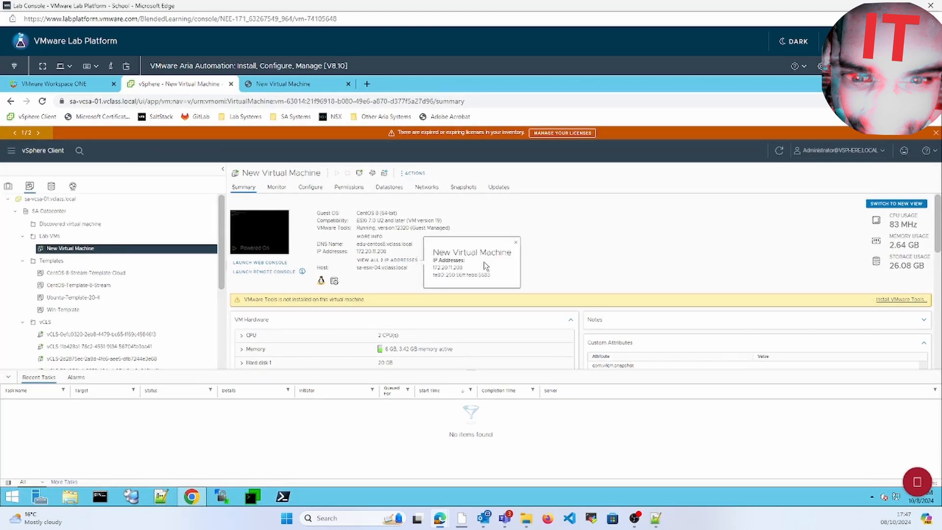
left_click(274, 87)
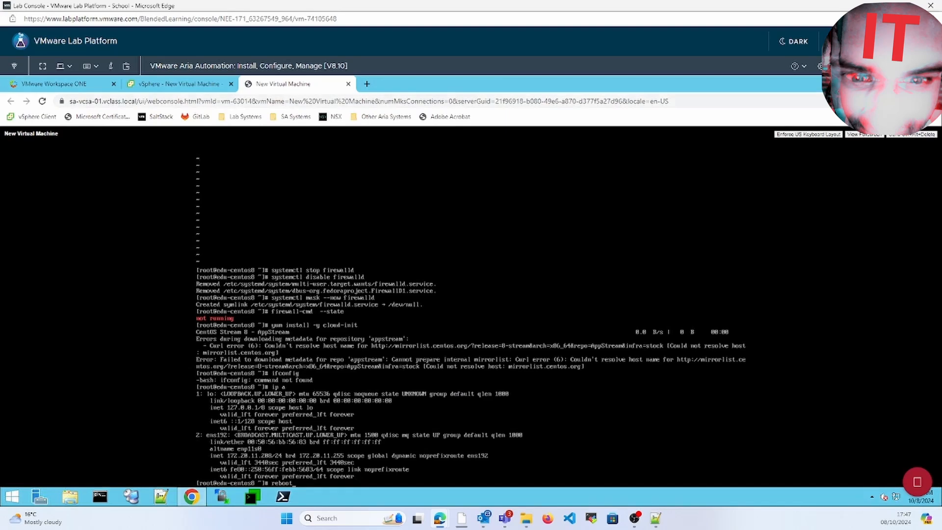
Step: Reboot, log in as root and rerun yum install -y cloud-init, which fails on mirrorlist.centos.org
key("Return")
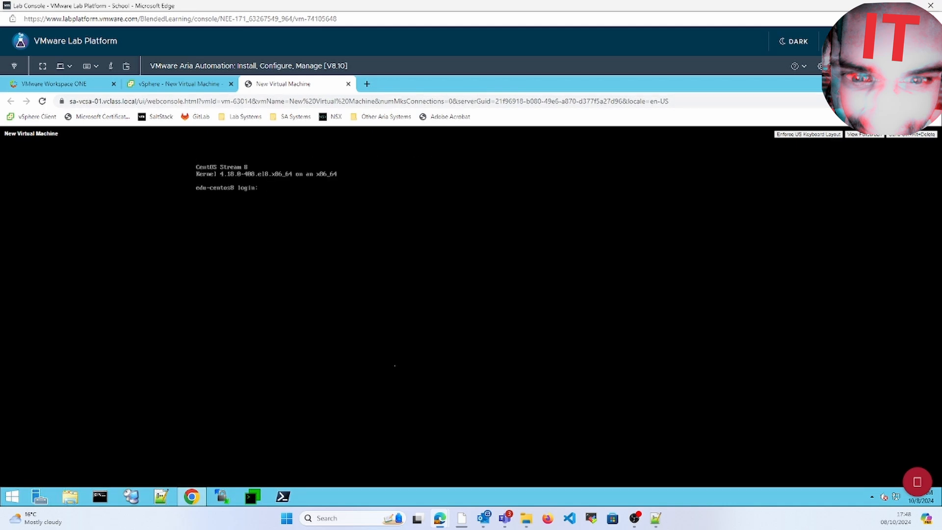
type("root")
key("Left")
key("BackSpace")
key("BackSpace")
key("BackSpace")
key("Return")
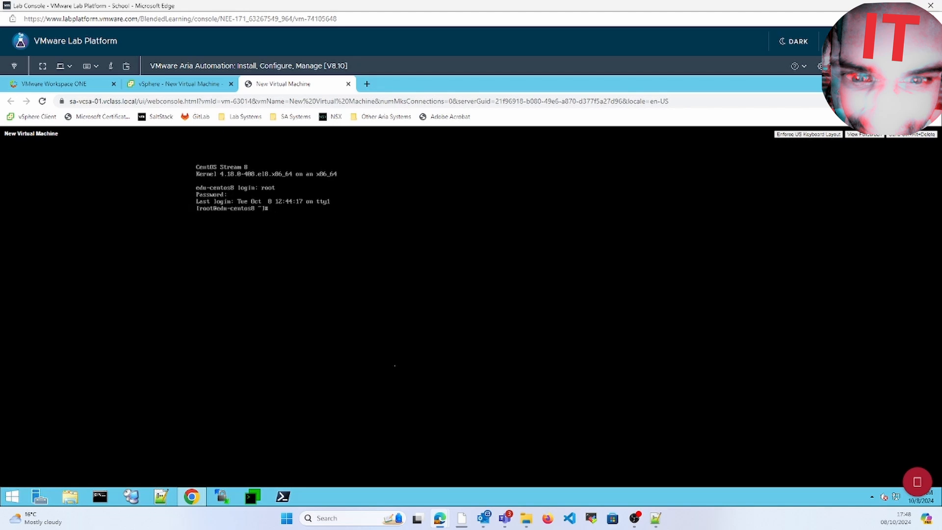
type("yum install -y cloud-init")
key("Return")
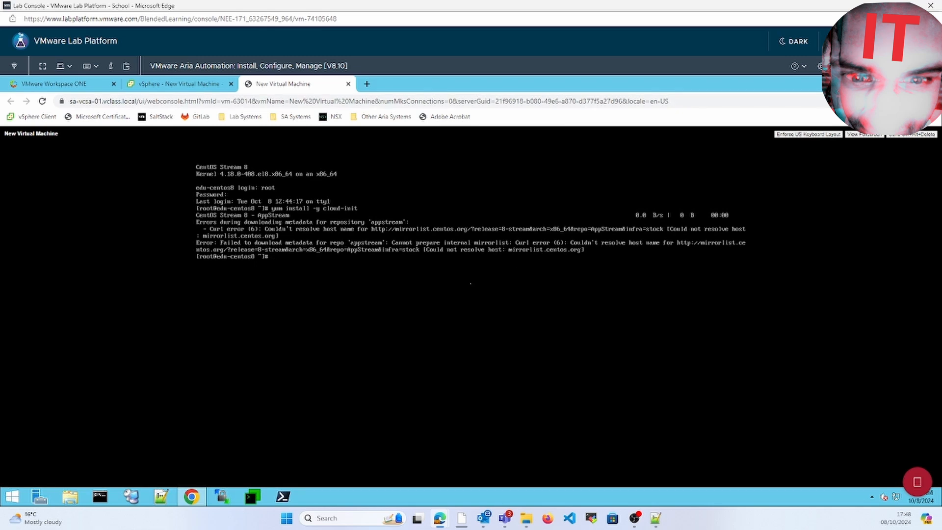
Step: Ping google.com until replies arrive, stop it with Ctrl+C, and begin typing a vim /etc/ path
type("ping google.com")
key("Return")
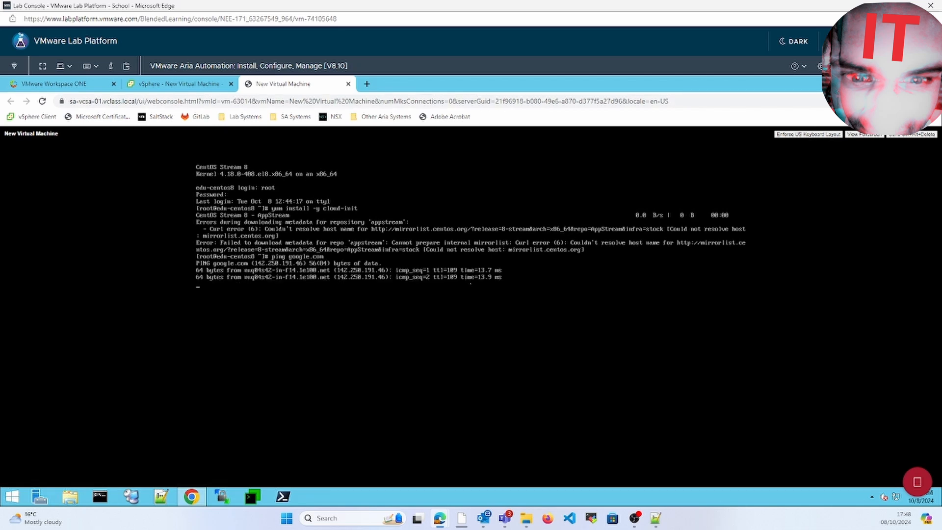
key("ctrl+c")
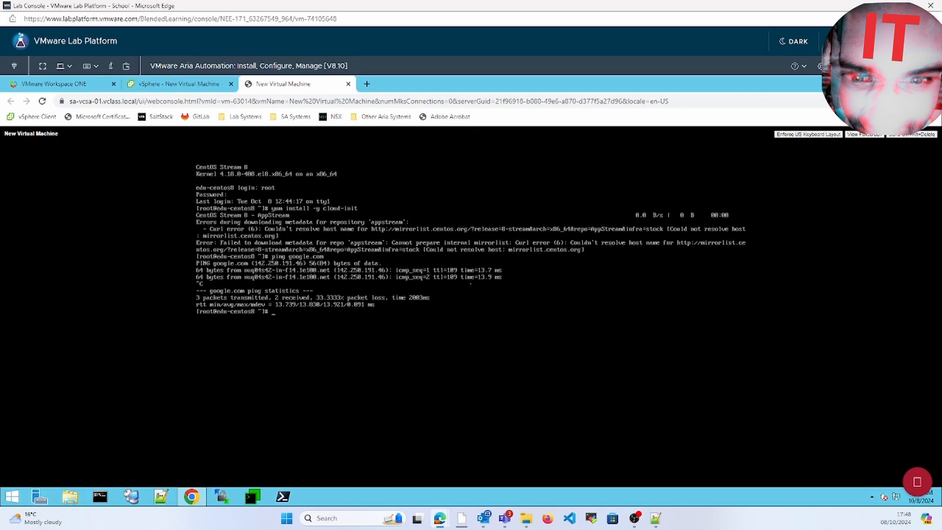
type("vim /etc/")
key("BackSpace")
key("BackSpace")
key("BackSpace")
key("BackSpace")
key("BackSpace")
Step: Run yum repolist, correcting the misspelled 'repolisy' command
type("yum repolisy")
key("Return")
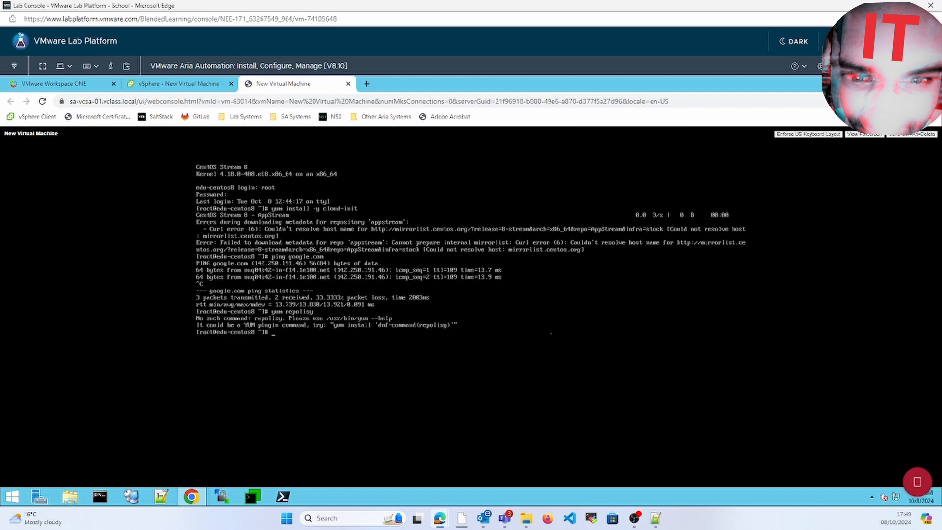
key("Up")
key("BackSpace")
type("t")
key("Return")
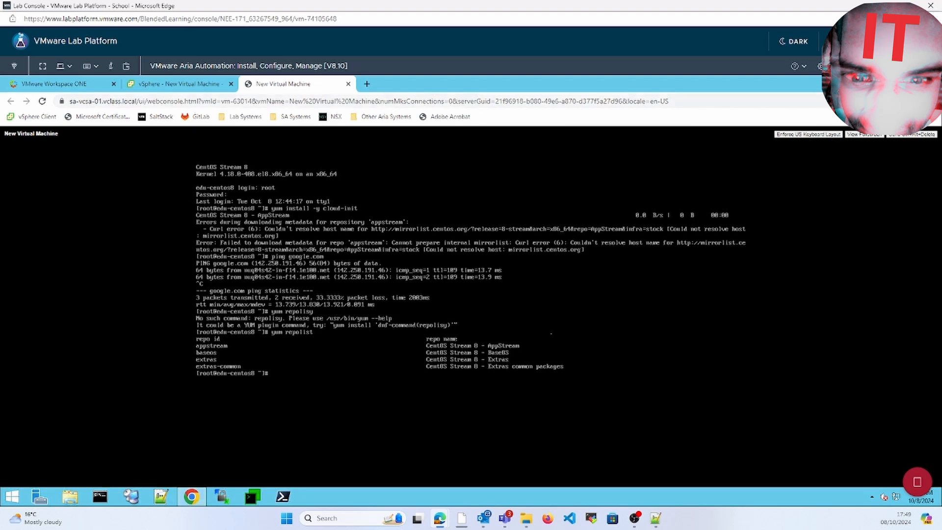
Step: Run yum update on the VM
type("yum")
type("update")
key("Return")
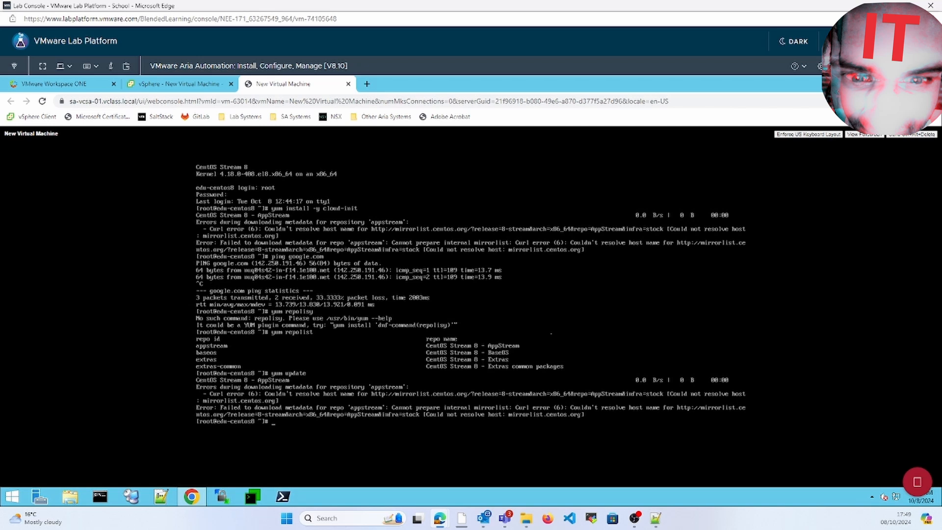
Step: Try opening /etc/resolv.conf with vim, then recall the command
type("vim /etc/res")
key("Tab")
key("Return")
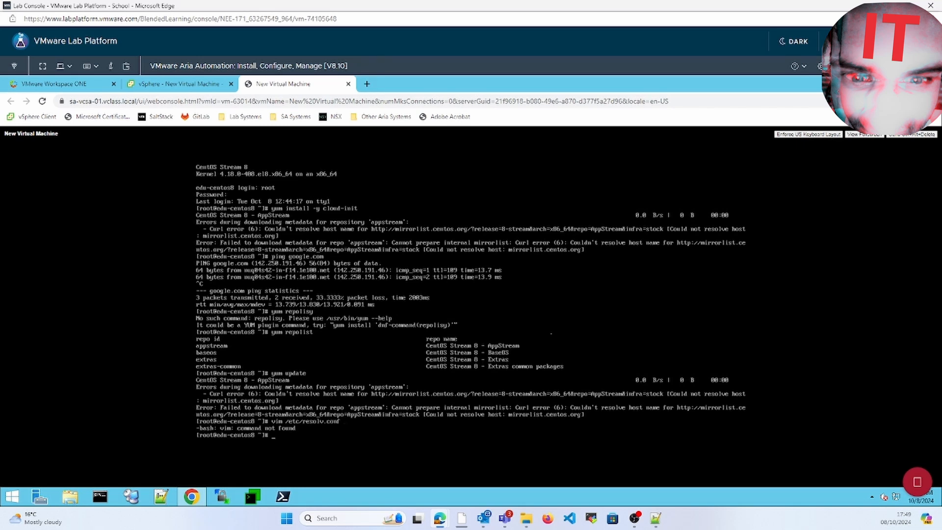
key("Up")
Step: Open /etc/resolv.conf in vi, add 'nameserver 8.8.8.8' on a new line, and save with :wq
key("BackSpace")
key("Return")
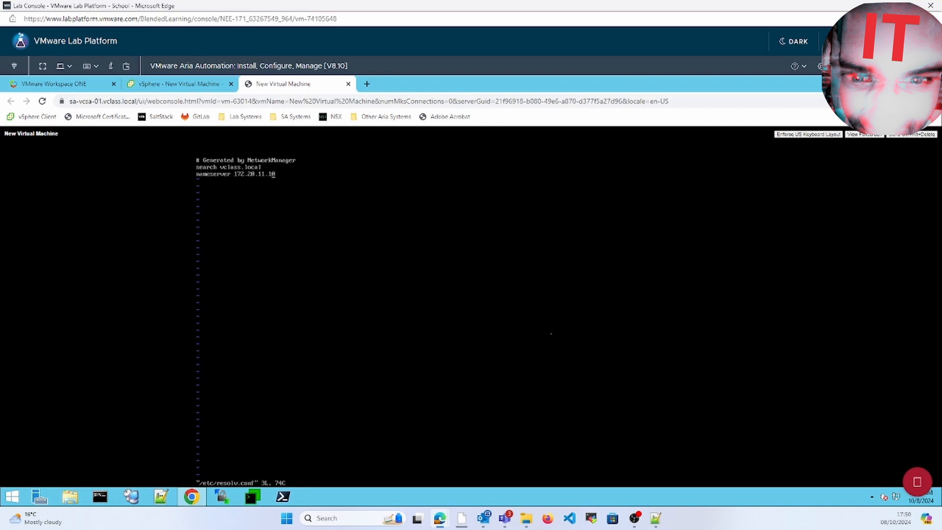
key("a")
key("Return")
type("nameserver")
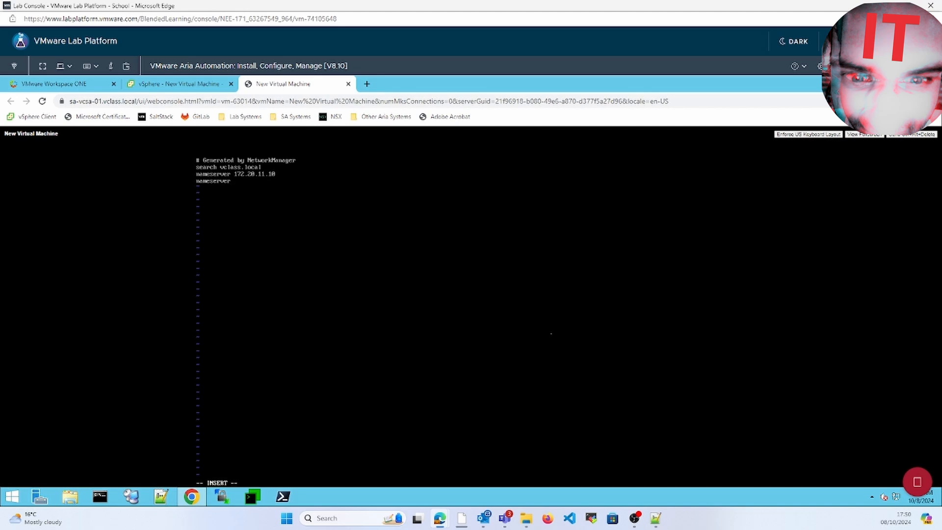
type(" 8.8.8.8")
key("Escape")
type(":wq!")
key("BackSpace")
type("!")
key("Return")
Step: Rerun yum update from the command history
key("Up")
key("Up")
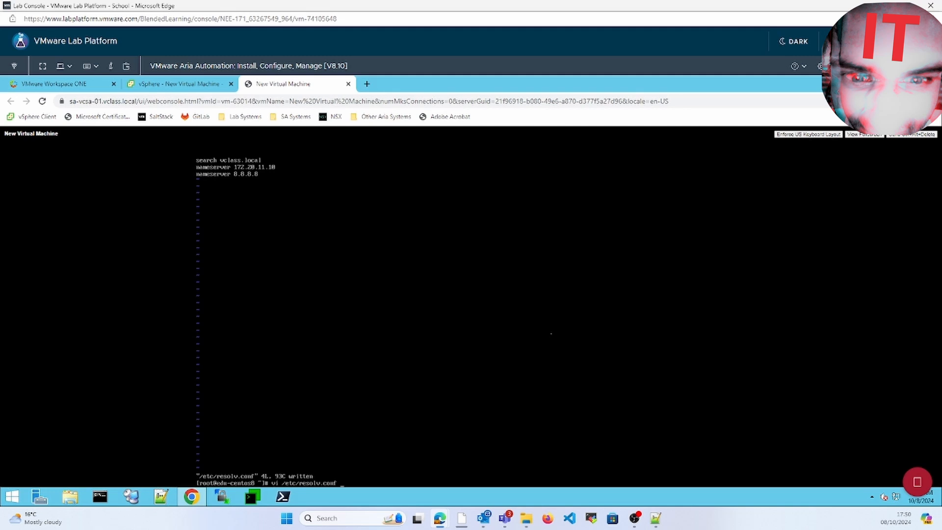
key("Up")
key("Return")
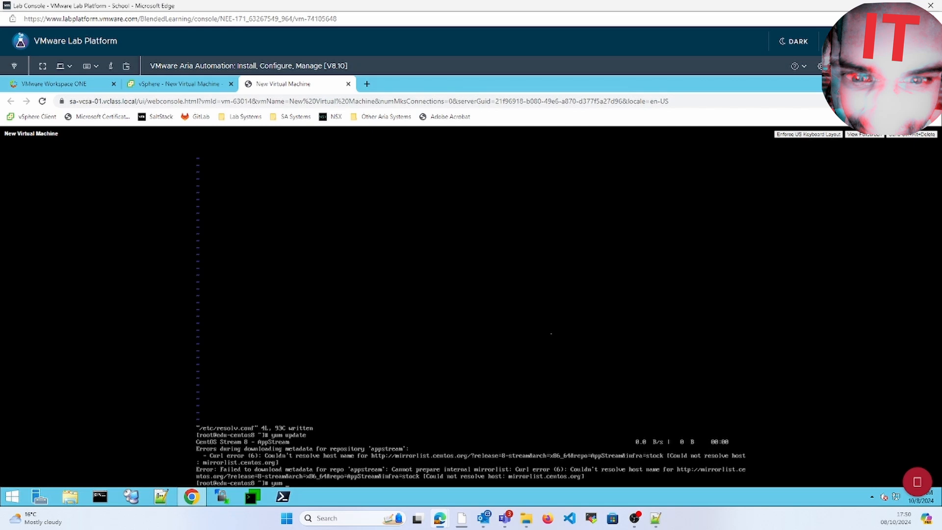
Step: Run yum repolist, then view the CentOS-Template-8-Stream template's summary in the vSphere inventory
type("repolist")
key("Return")
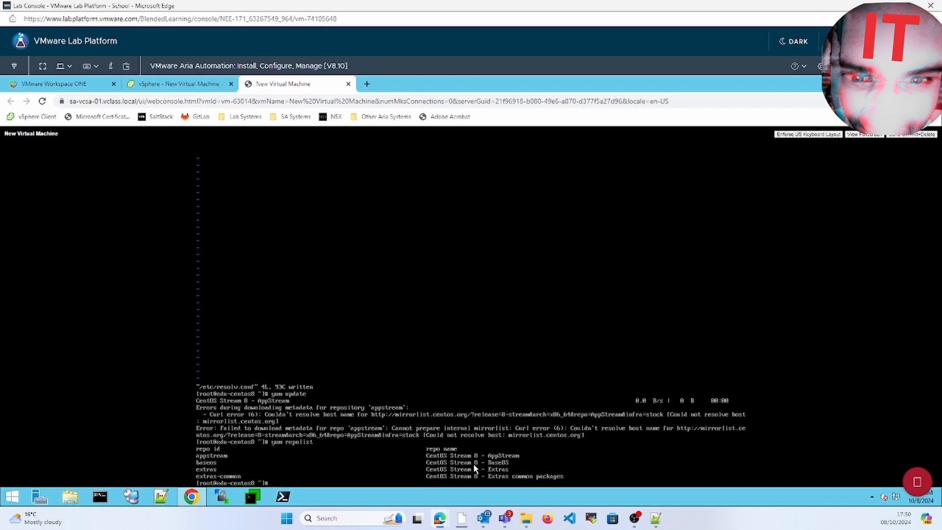
left_click(170, 84)
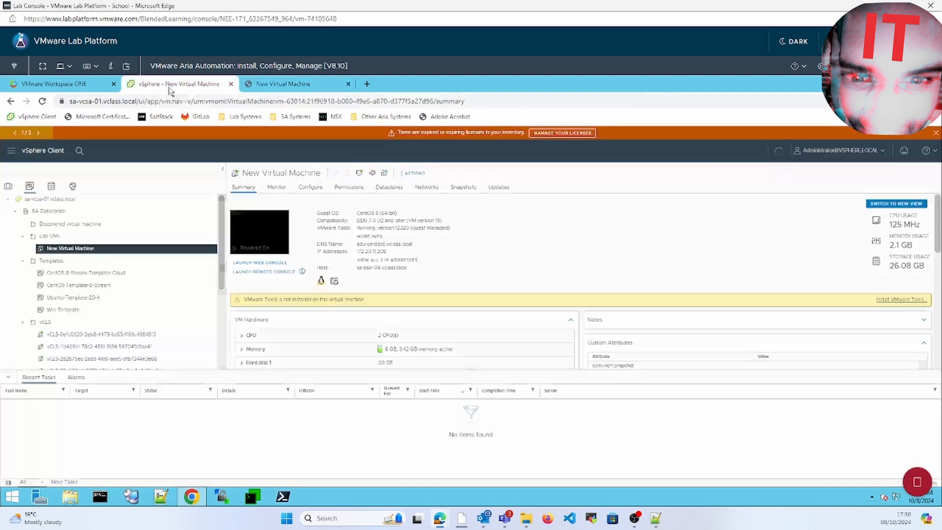
left_click(148, 286)
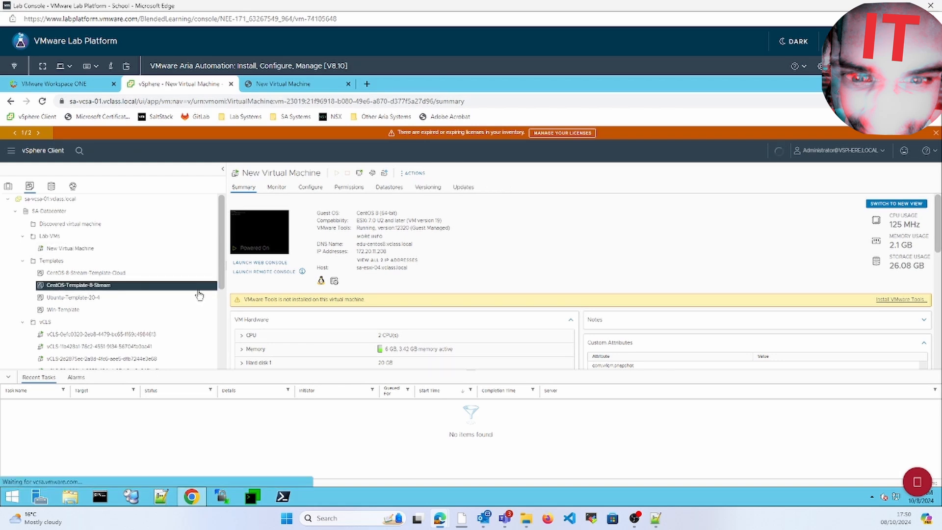
left_click(222, 318)
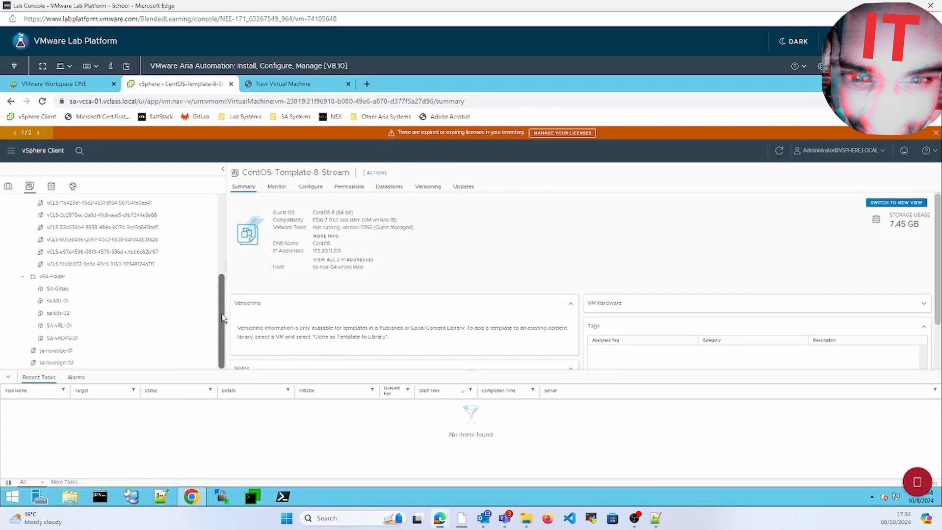
scroll(223, 297, "up", 1)
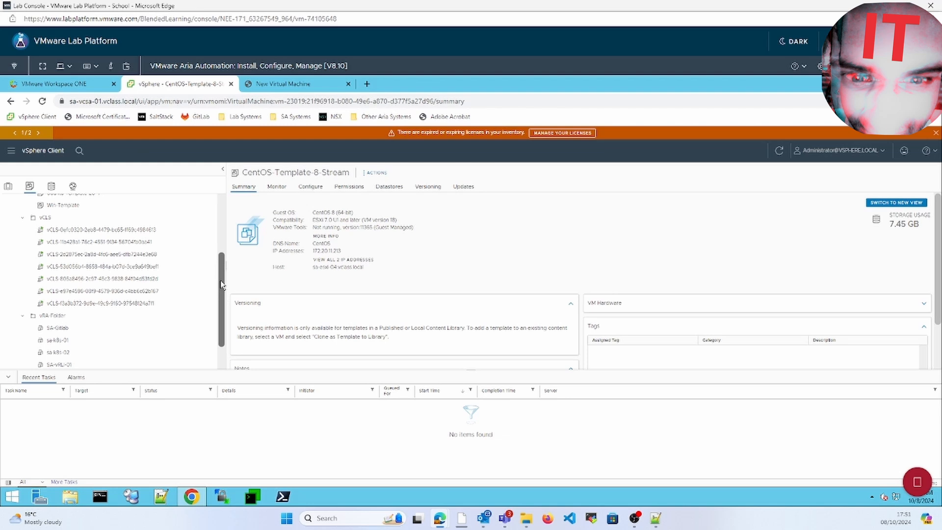
scroll(223, 265, "up", 2)
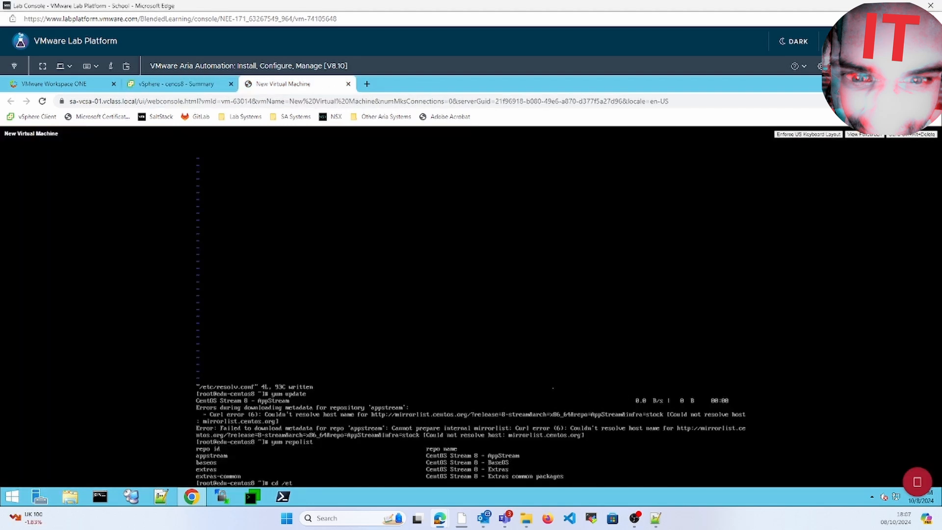
Step: In /etc/yum.repos.d/, comment out mirrorlist lines in ./CentOS-* files with sed
type("c/yum.repos.d/")
key("Return")
type("sudo sed -i 's/mi'")
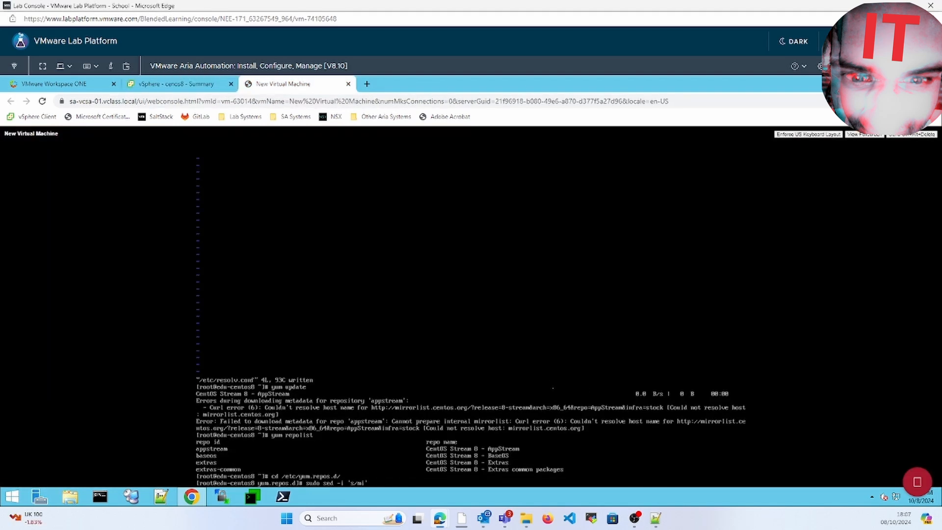
type("rrorlist/#mirrorlist/g' ")
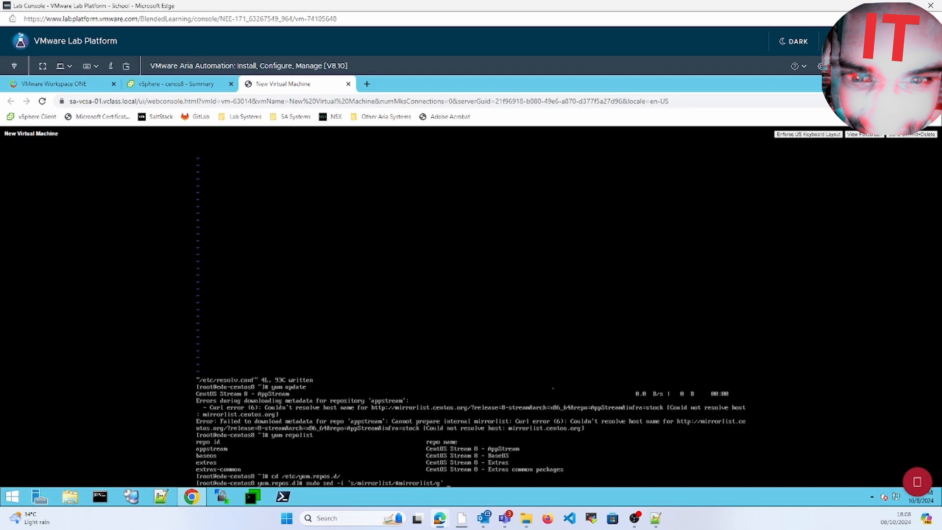
type("./CentOS-*")
key("Return")
Step: Replace mirror.centos.org baseurls with vault.centos.org via sed, then start dnf update
key("Up")
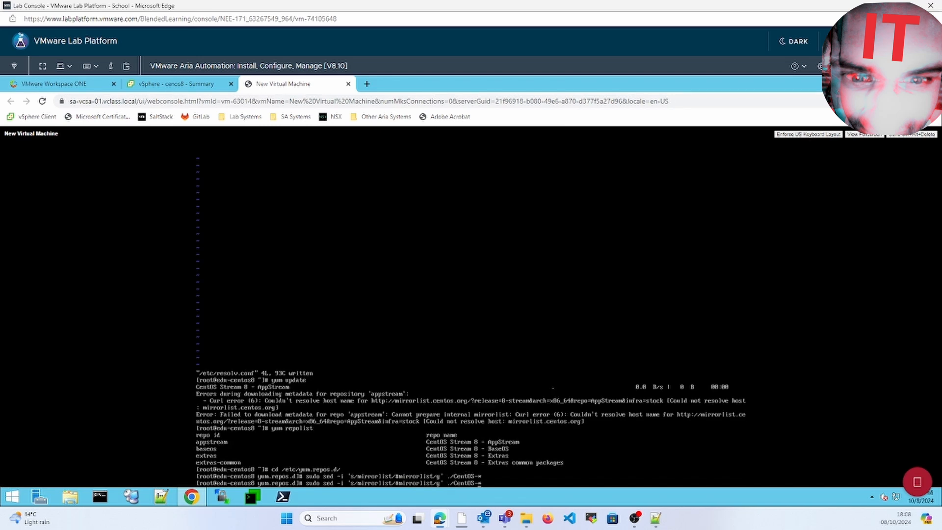
key("Left")
key("Left")
key("Left")
key("Left")
key("Left")
key("Left")
key("Left")
key("Left")
key("Left")
key("Left")
key("Left")
key("Left")
key("Left")
key("BackSpace")
key("BackSpace")
key("BackSpace")
key("BackSpace")
key("BackSpace")
key("BackSpace")
key("BackSpace")
key("BackSpace")
key("BackSpace")
key("BackSpace")
key("BackSpace")
key("BackSpace")
key("BackSpace")
key("BackSpace")
key("BackSpace")
key("BackSpace")
key("BackSpace")
key("BackSpace")
key("BackSpace")
key("BackSpace")
type("#baseurl:")
type("http://mirror.centos.org")
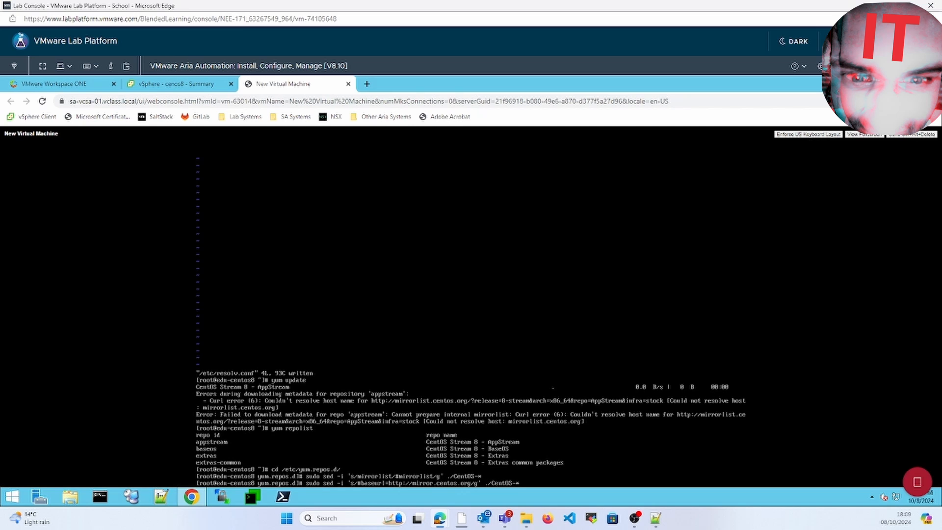
type("|baseurl=http://vault.centos.org")
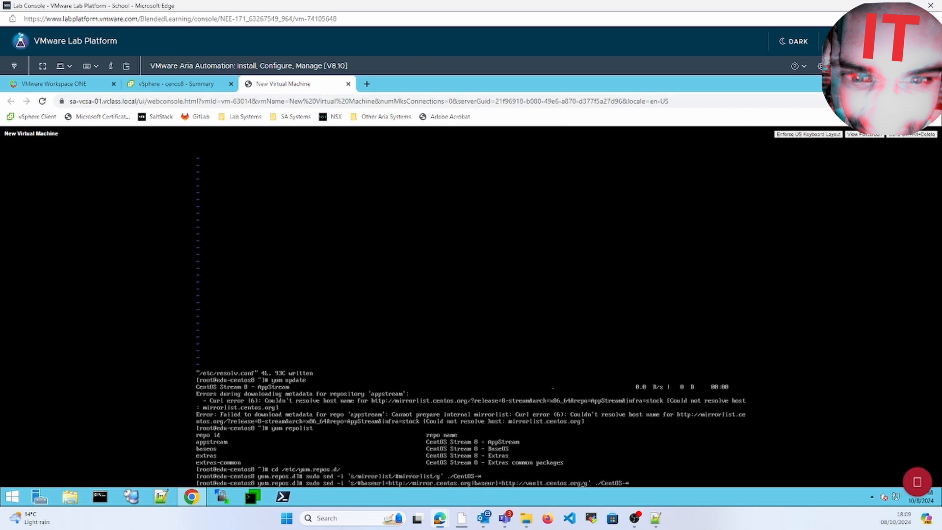
key("Delete")
type("|")
key("Return")
key("Up")
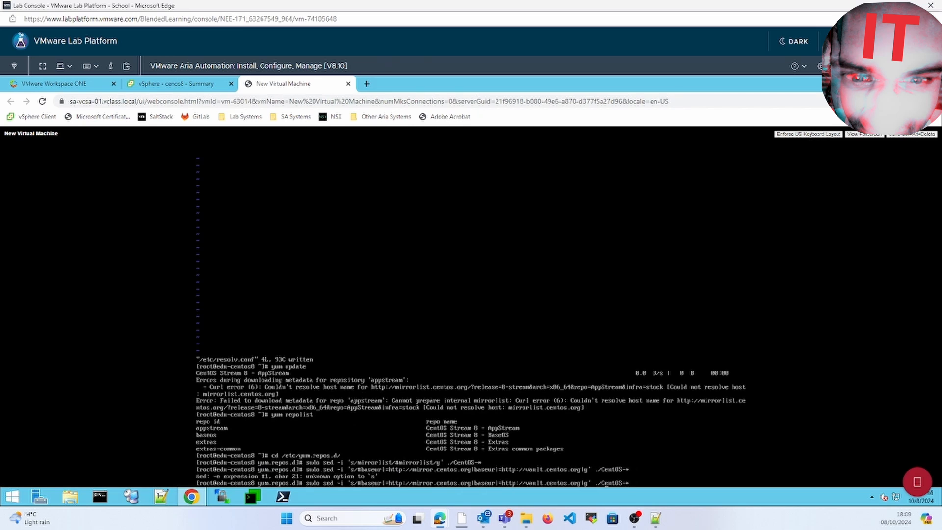
key("Delete")
type("|")
key("Return")
type("dnf update")
key("Return")
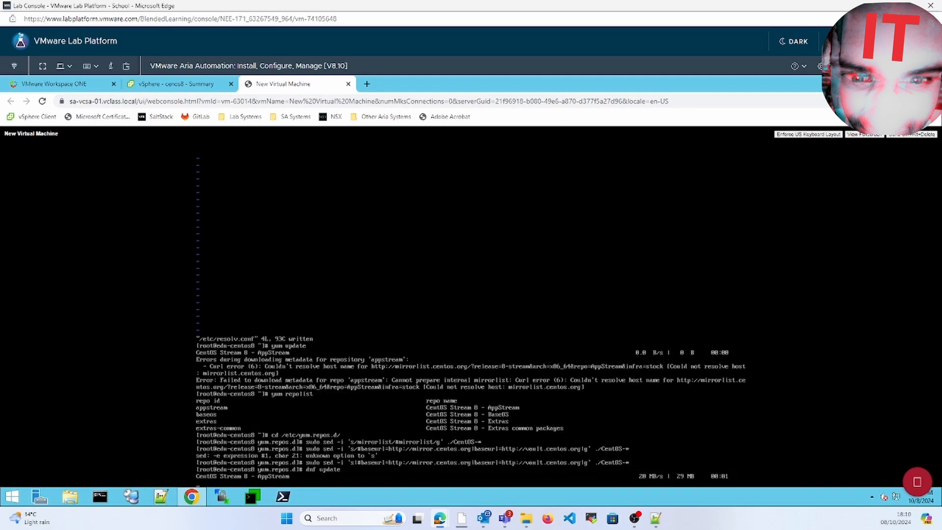
Step: Confirm the dnf update transaction and accept the CentOS GPG key import
type("y")
key("Return")
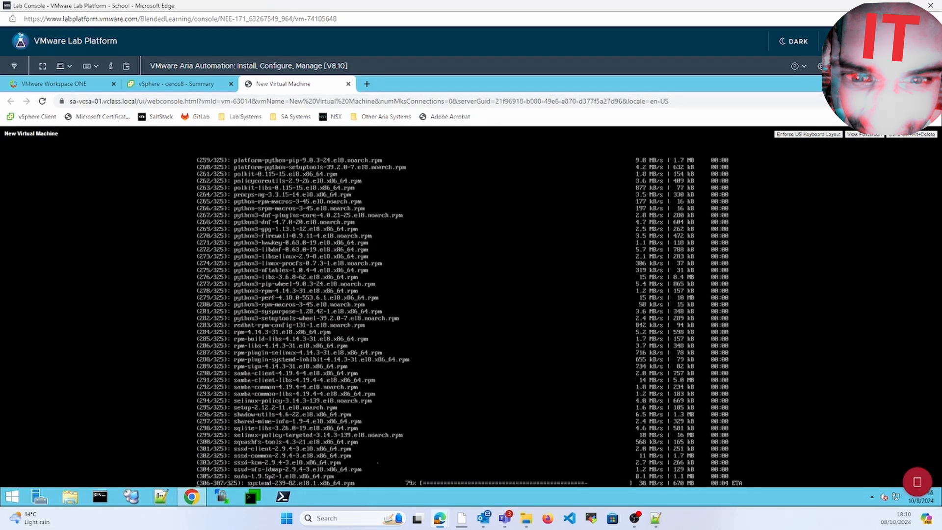
type("y")
key("Return")
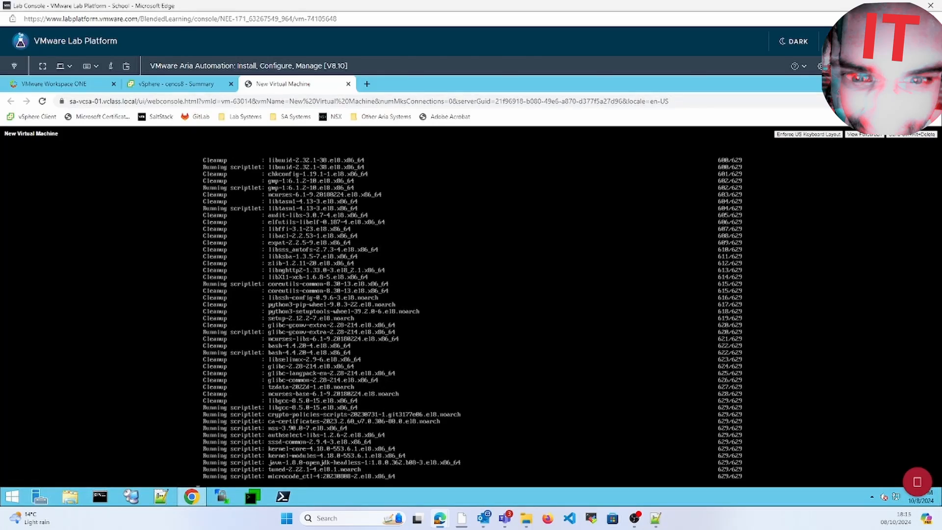
Step: Install cloud-init and perl with yum install -y
left_click(231, 84)
type("yum install -y cloud-init")
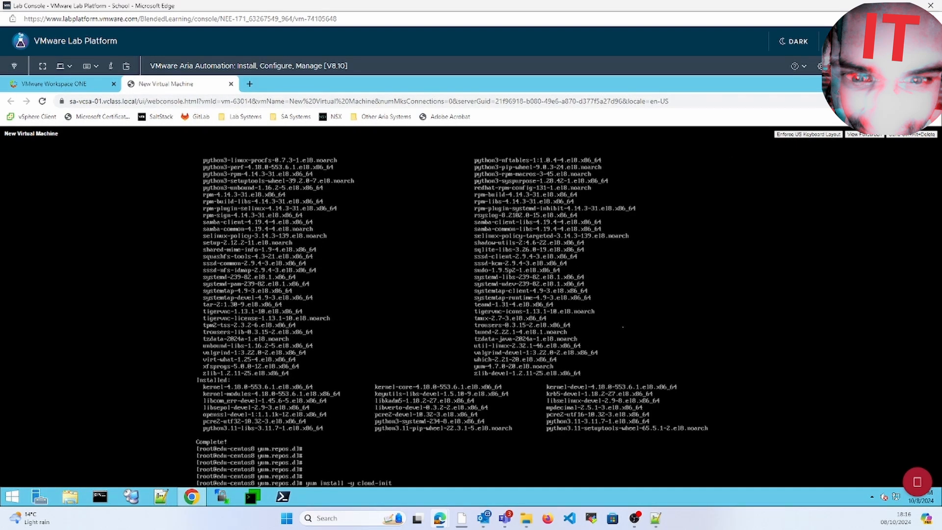
key("Return")
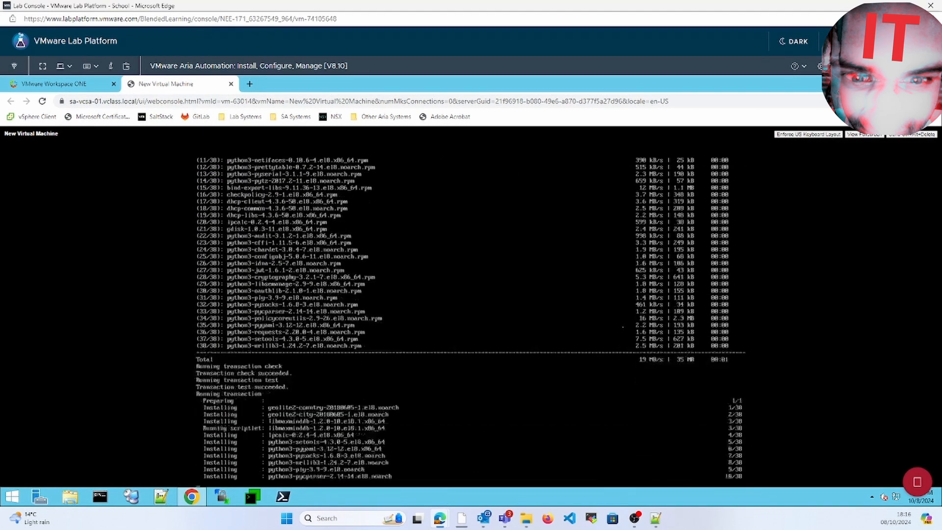
key("Up")
key("BackSpace")
key("BackSpace")
key("BackSpace")
key("BackSpace")
key("BackSpace")
key("BackSpace")
key("BackSpace")
key("BackSpace")
key("BackSpace")
key("BackSpace")
type("perl")
key("Return")
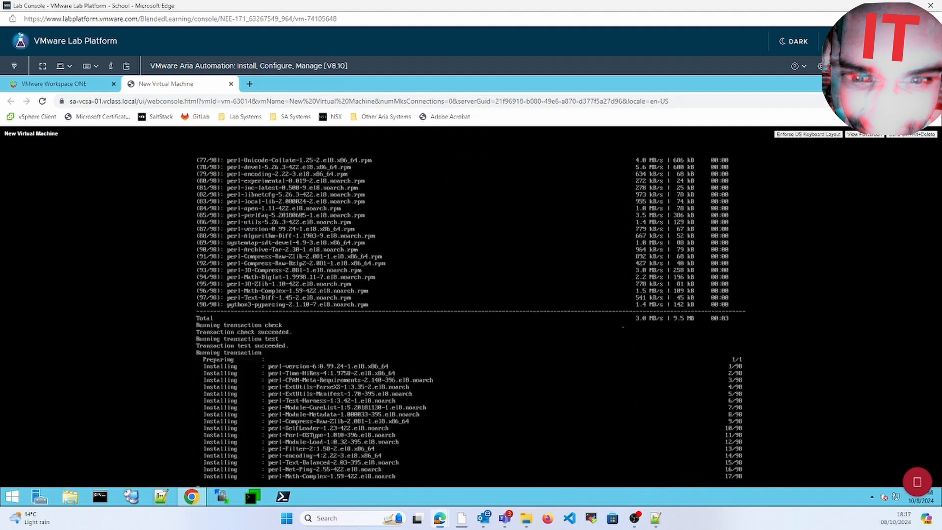
Step: Create an empty /etc/cloud/cloud.cfg.d/99-custom-networking.cfg in vim and save it
type("vim /etc")
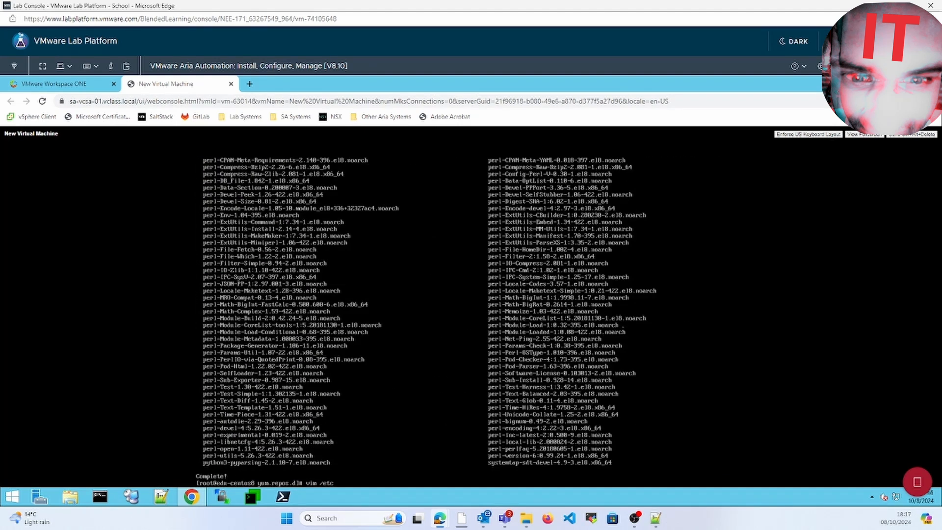
type("/cloud/cloud.cfg.d/99-custom-networking.cfg")
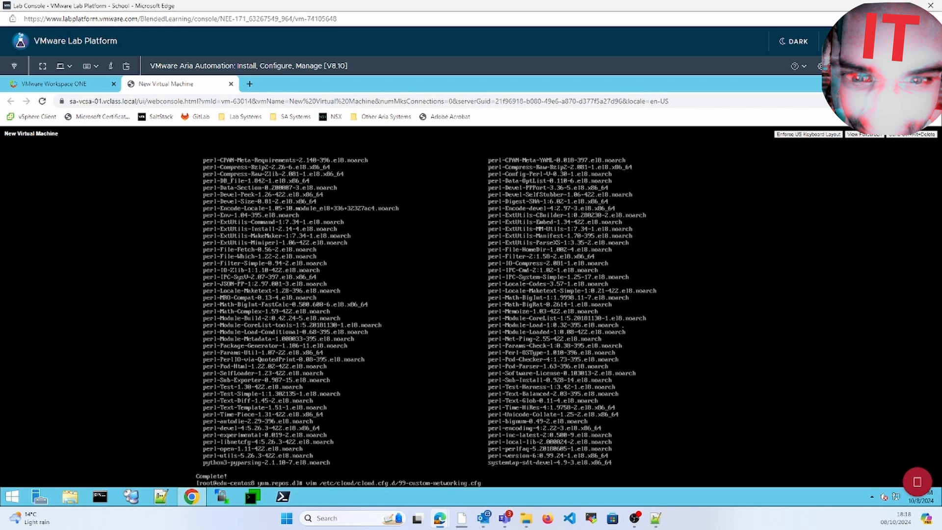
key("Return")
type(":wq")
key("Return")
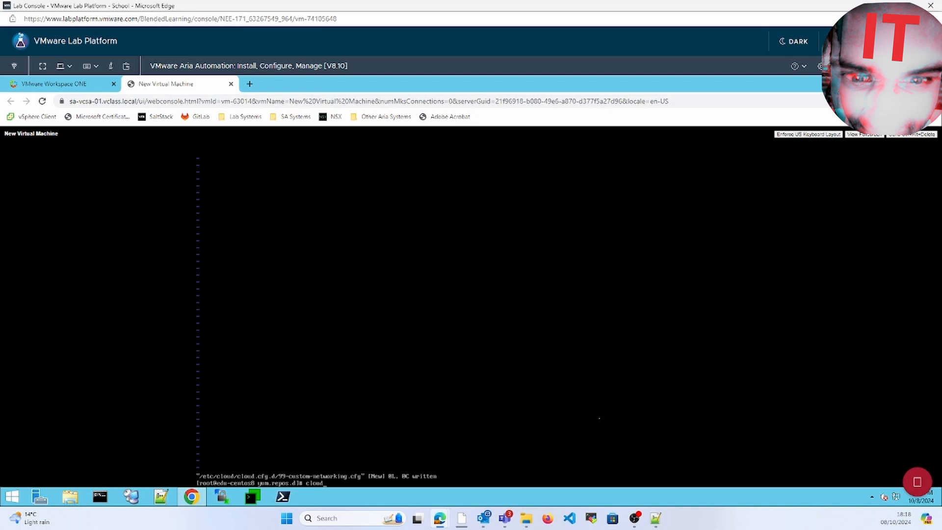
Step: Run the cloud-init cleanup, then shut the VM down with init 0
type("init clean")
key("Return")
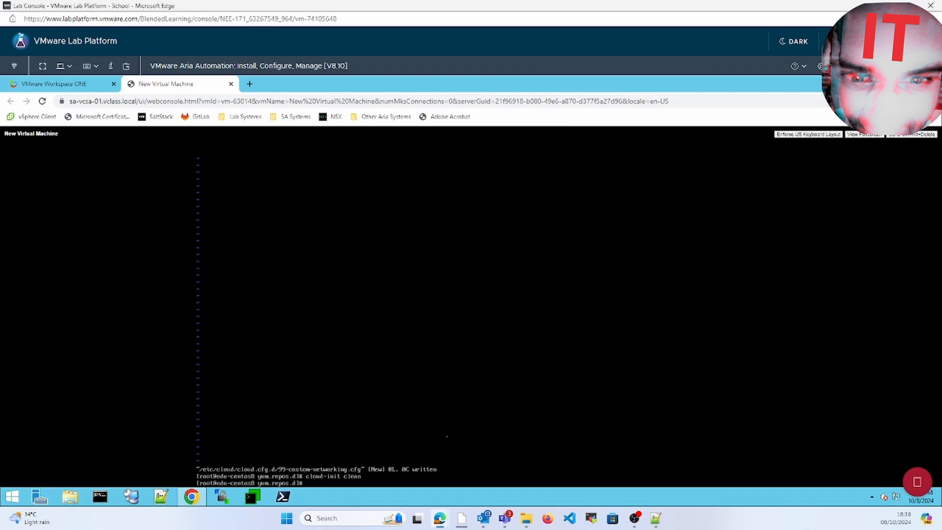
type("init 0")
key("Return")
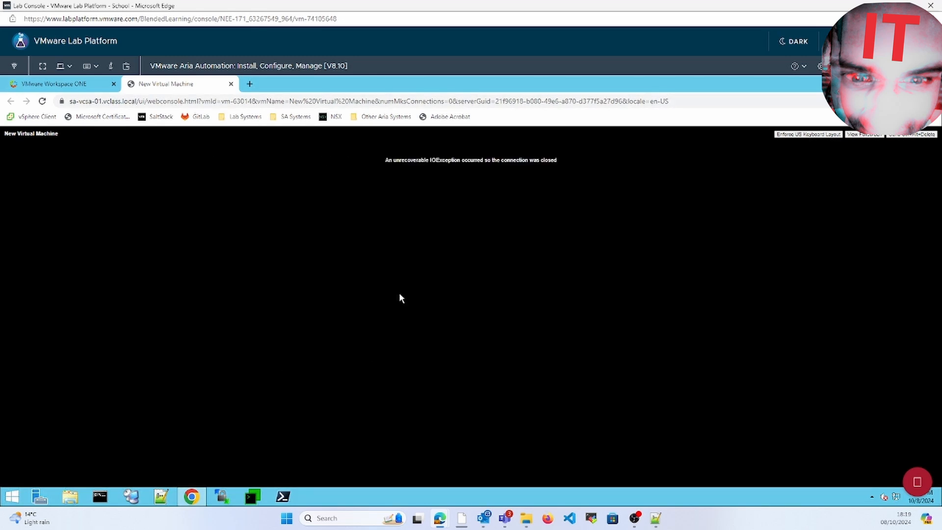
Step: Reload the vSphere Client in a new tab and open the Actions menu for New Virtual Machine
left_click(231, 84)
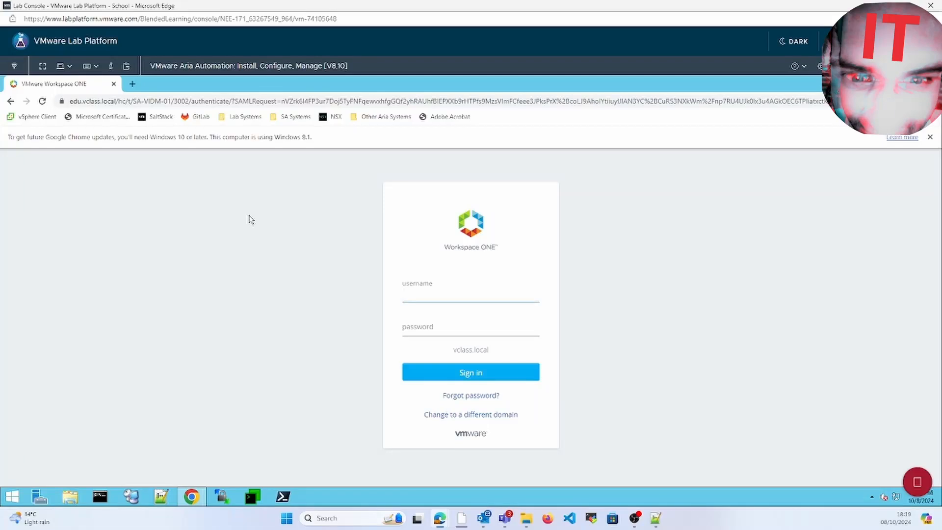
left_click(134, 84)
left_click(50, 120)
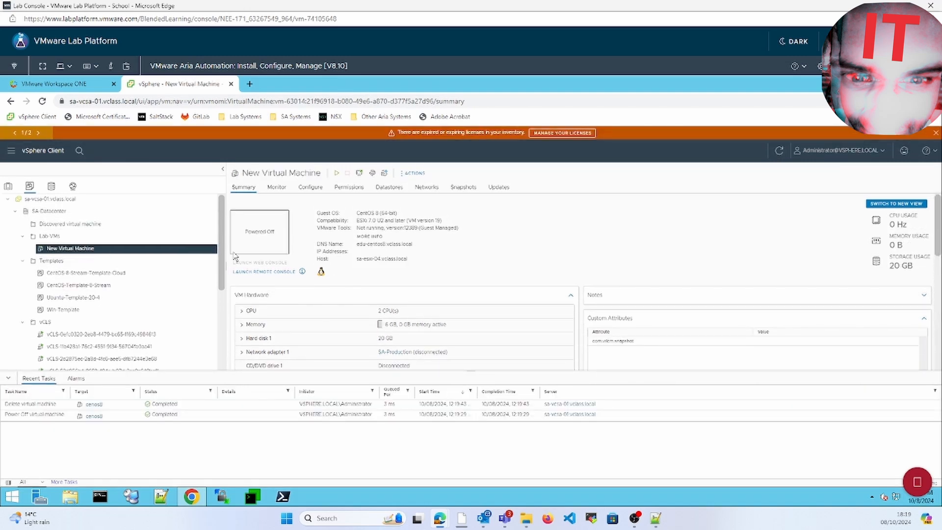
left_click(415, 173)
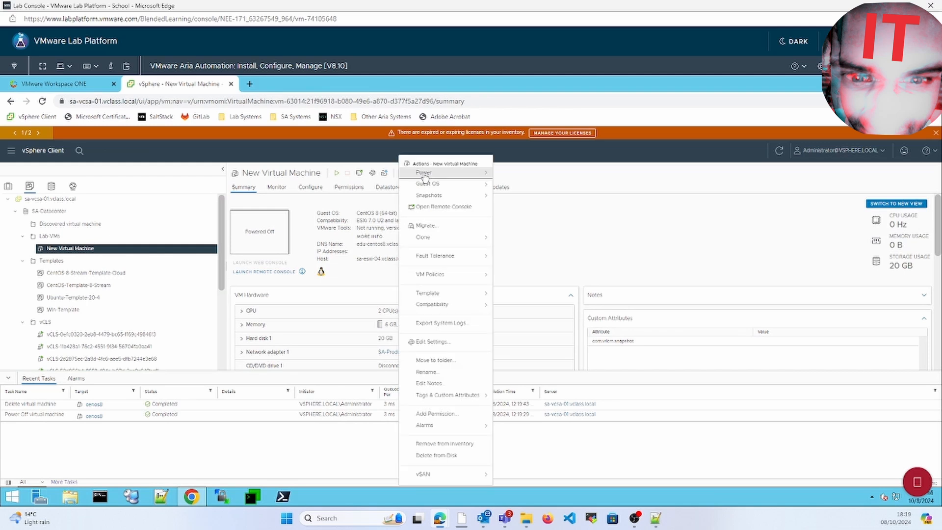
Step: In Edit Settings, set CD/DVD drive 1 to Client Device, Passthrough CD-ROM mode, and click OK
left_click(444, 343)
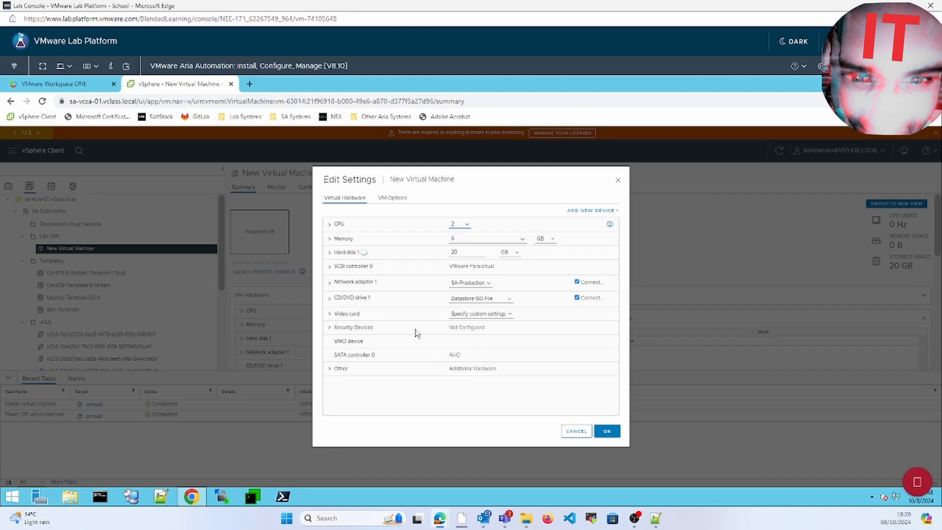
left_click(451, 300)
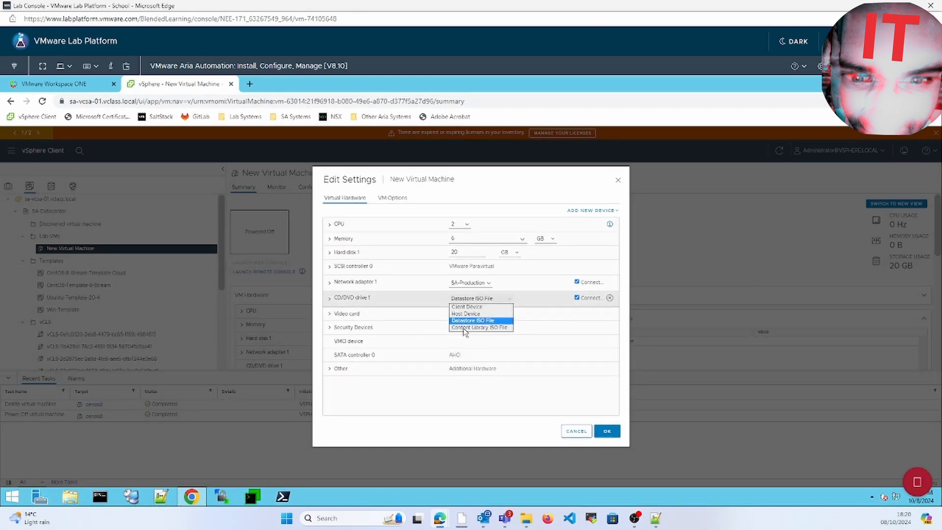
left_click(577, 299)
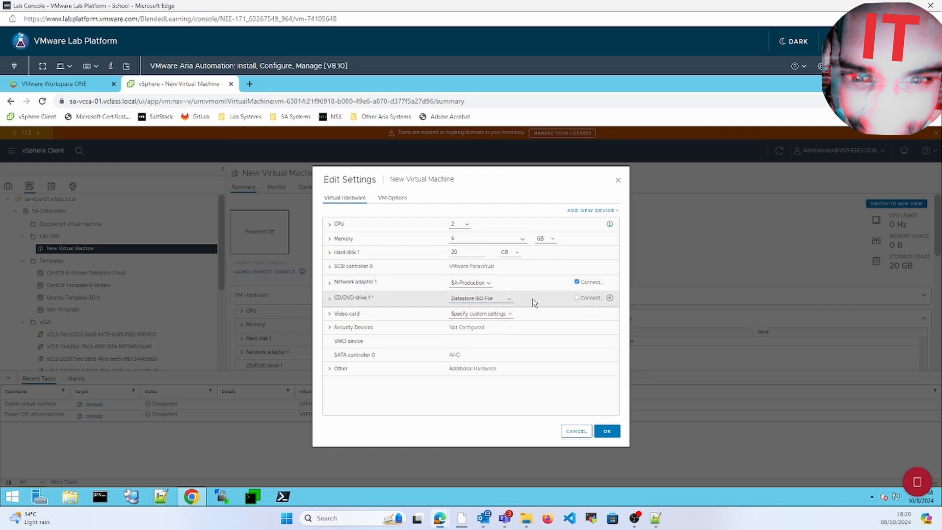
left_click(502, 300)
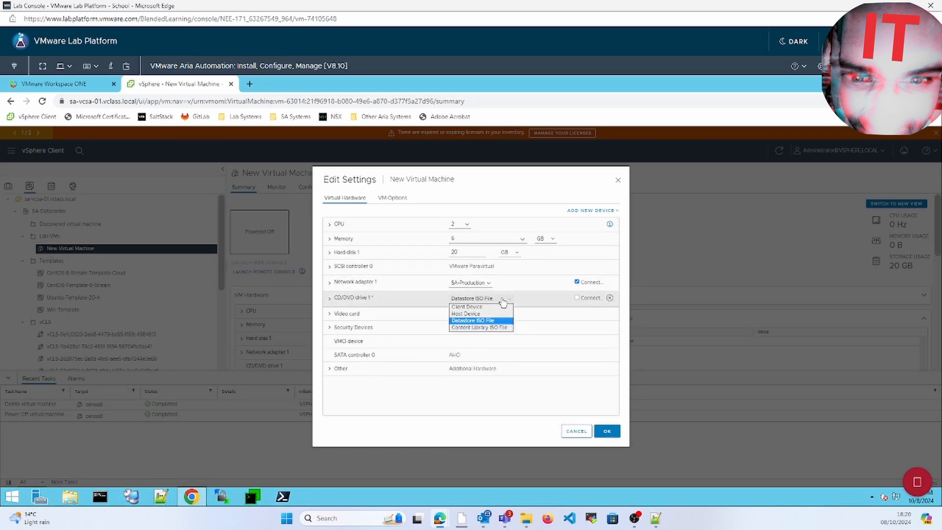
left_click(577, 298)
left_click(504, 300)
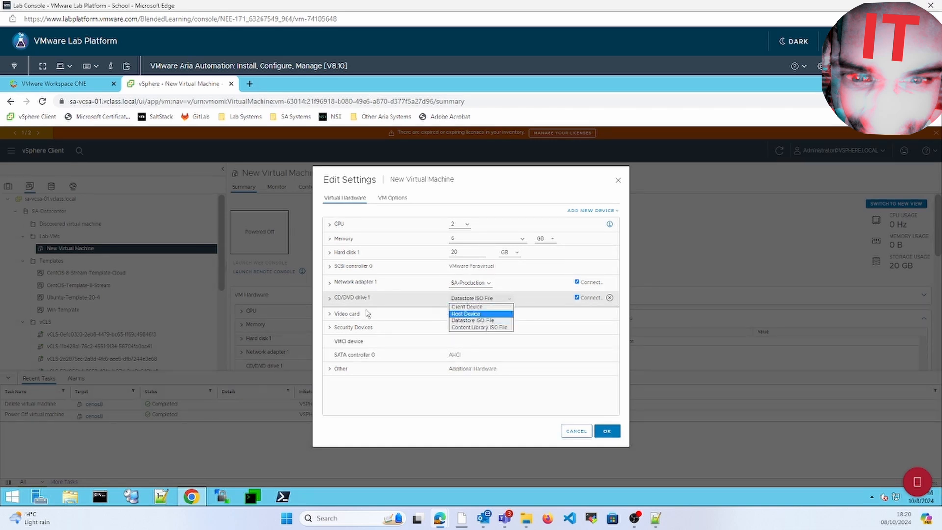
left_click(482, 321)
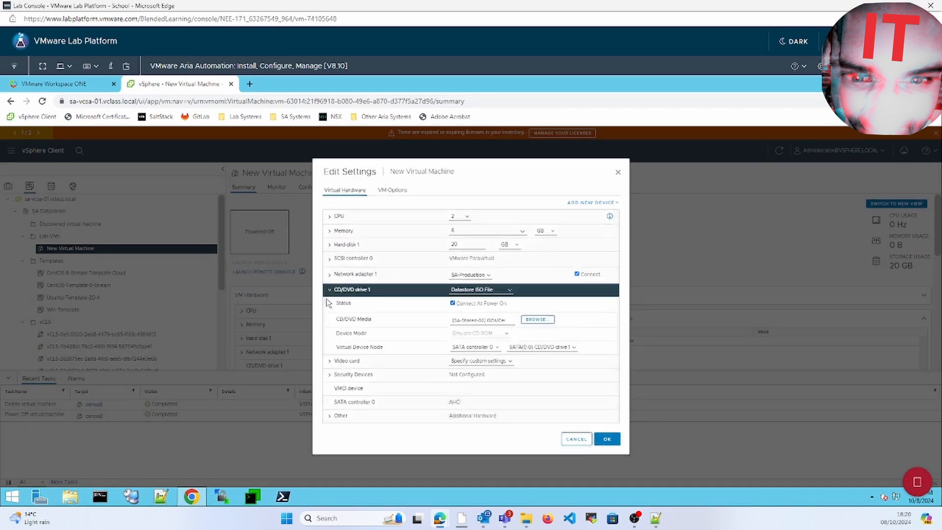
left_click(511, 294)
left_click(495, 308)
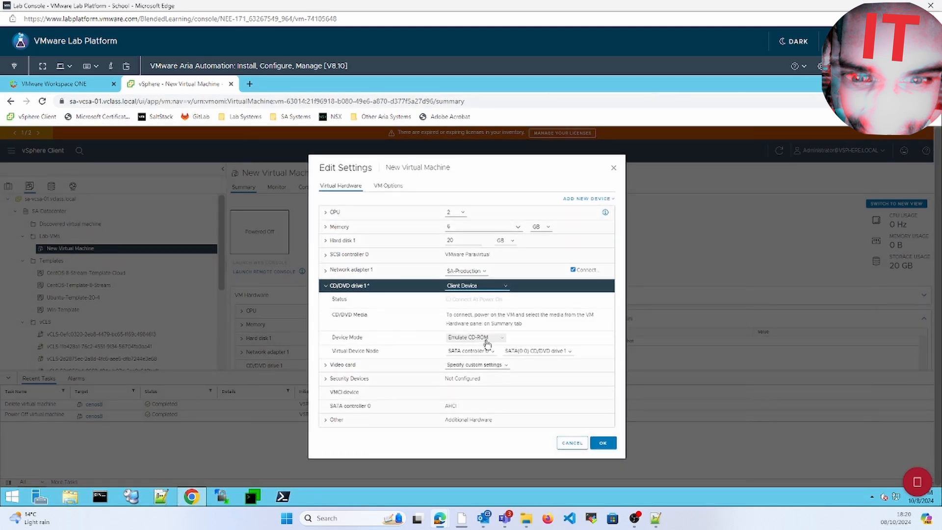
left_click(486, 341)
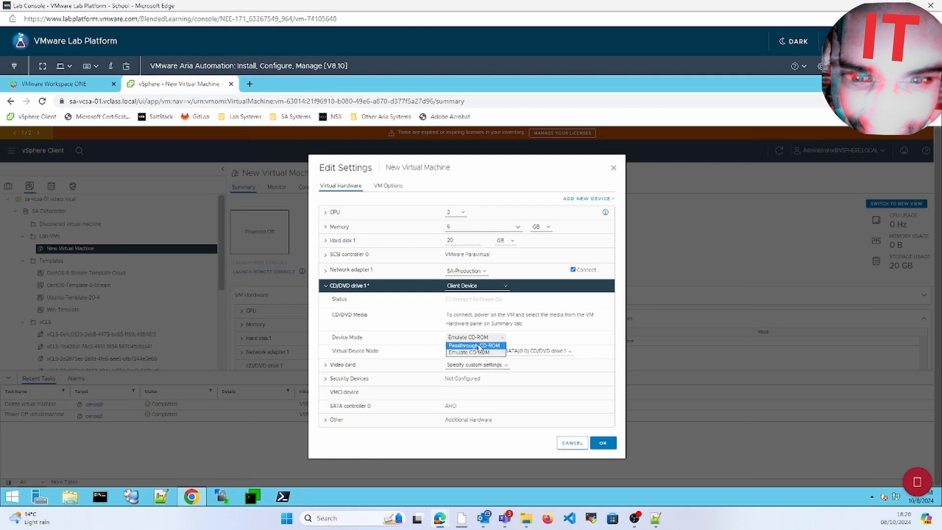
left_click(500, 394)
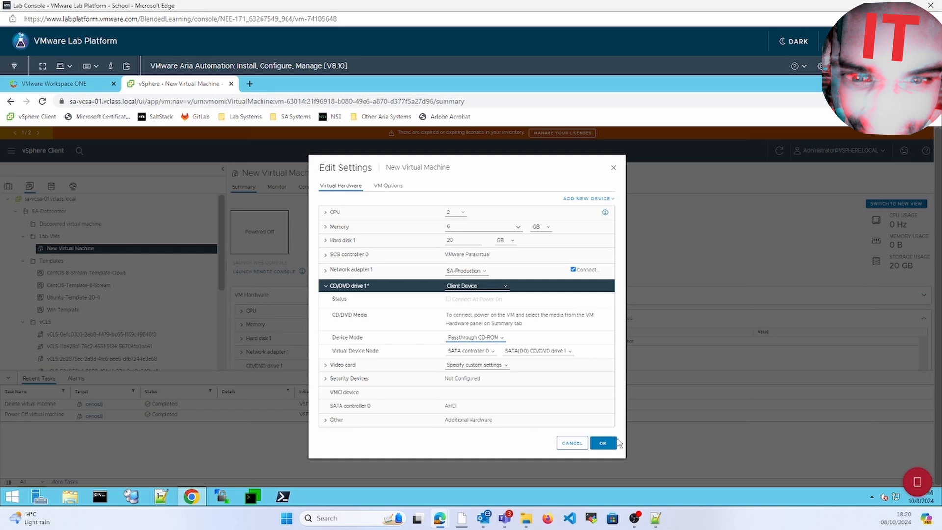
left_click(603, 443)
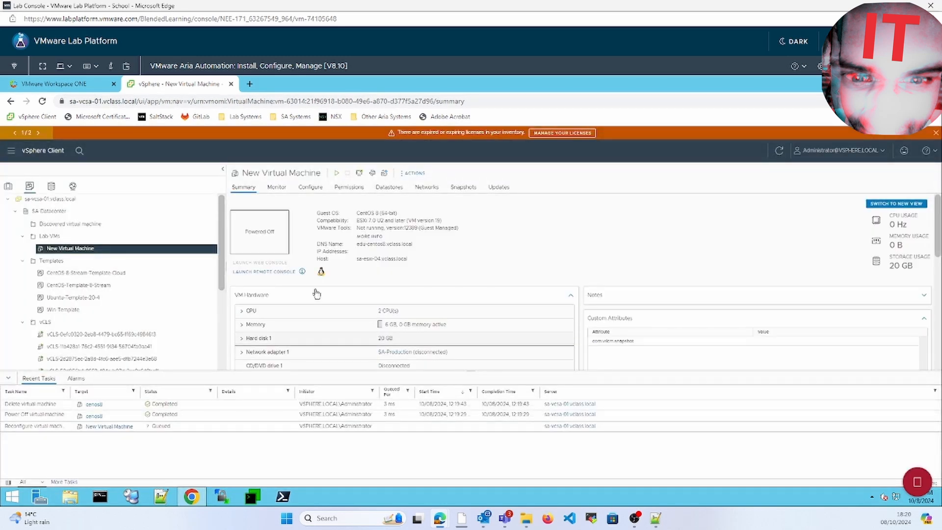
Step: Rename the VM 'New Virtual Machine' in Lab VMs to QA-centos
right_click(167, 253)
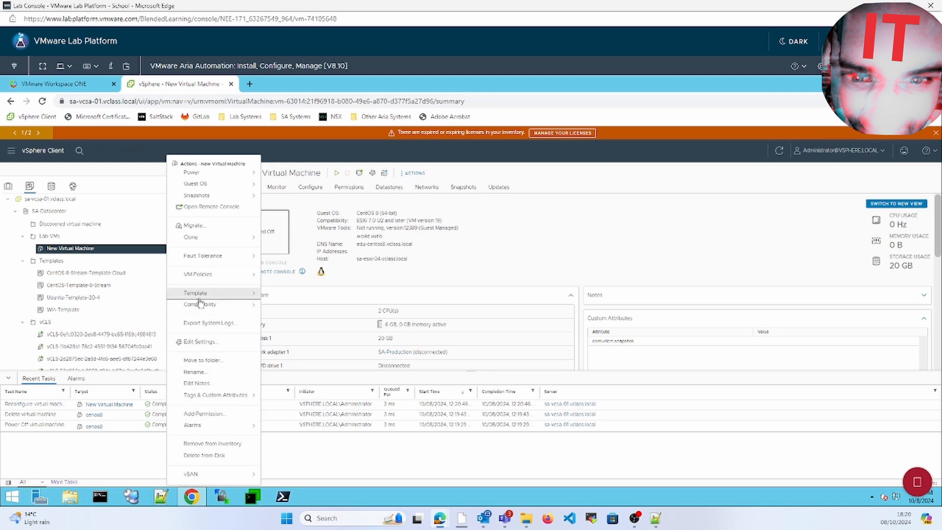
left_click(203, 373)
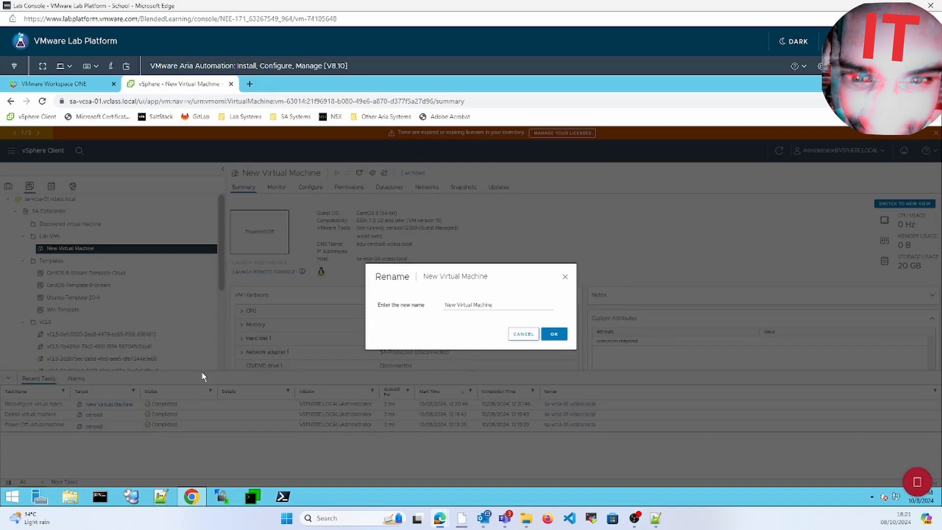
left_click(476, 305)
triple_click(477, 305)
type("qA-centos")
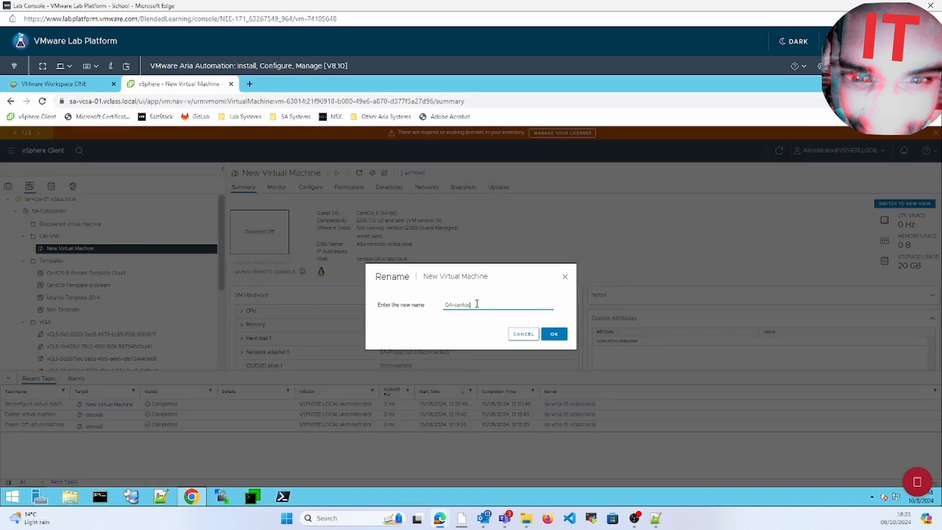
left_click(557, 333)
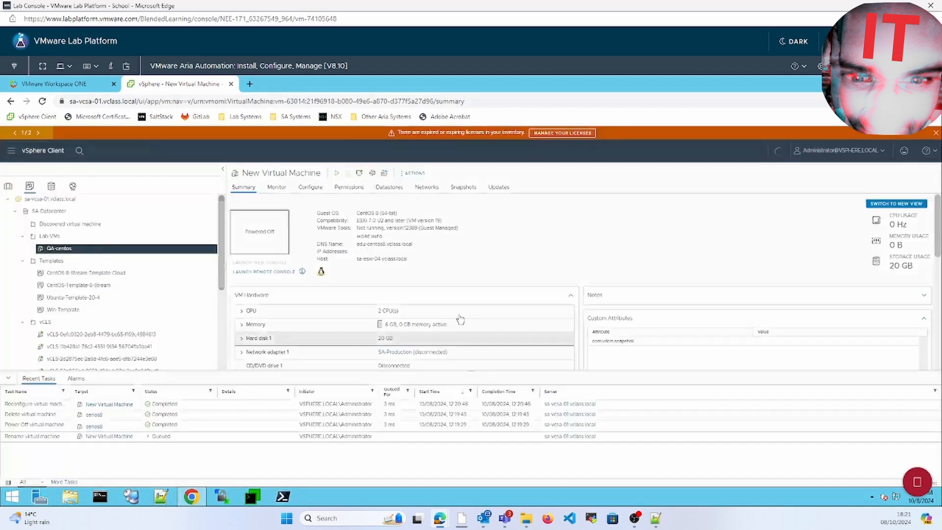
Step: Convert the QA-centos virtual machine to a template
right_click(144, 254)
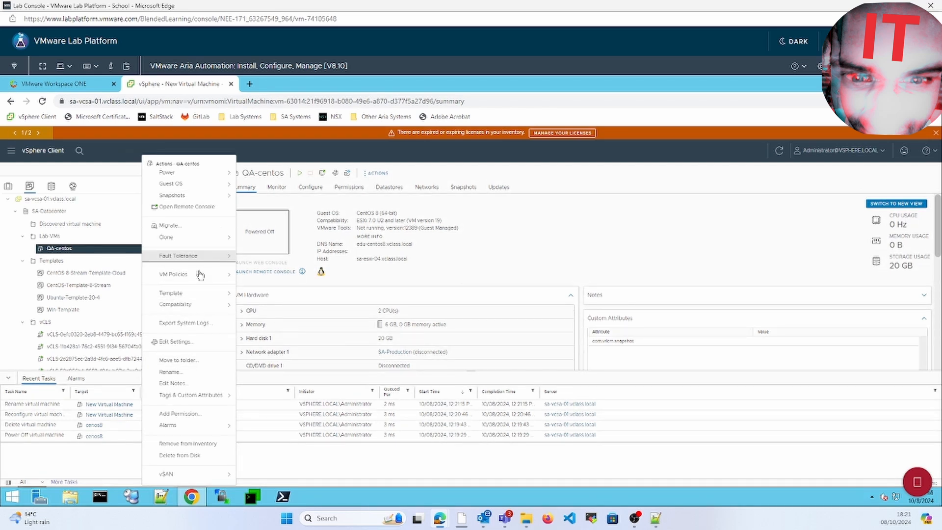
mouse_move(197, 294)
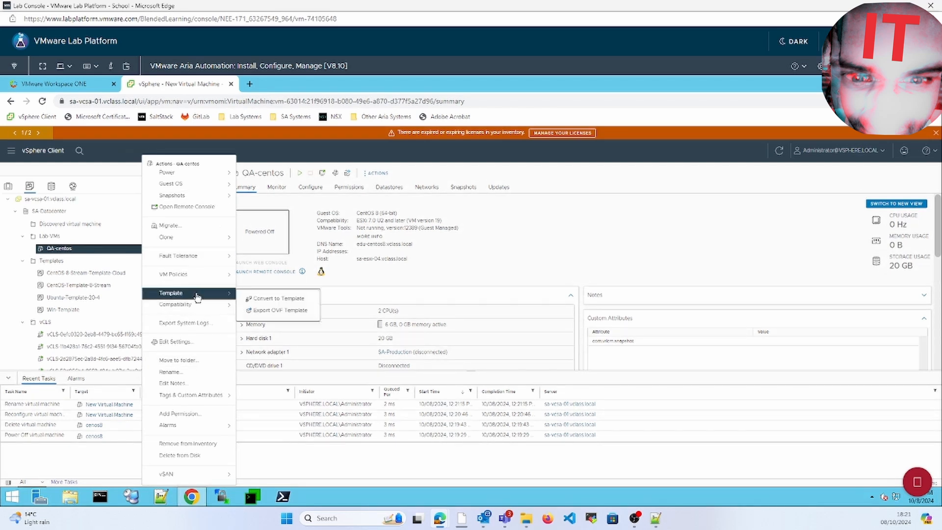
left_click(265, 300)
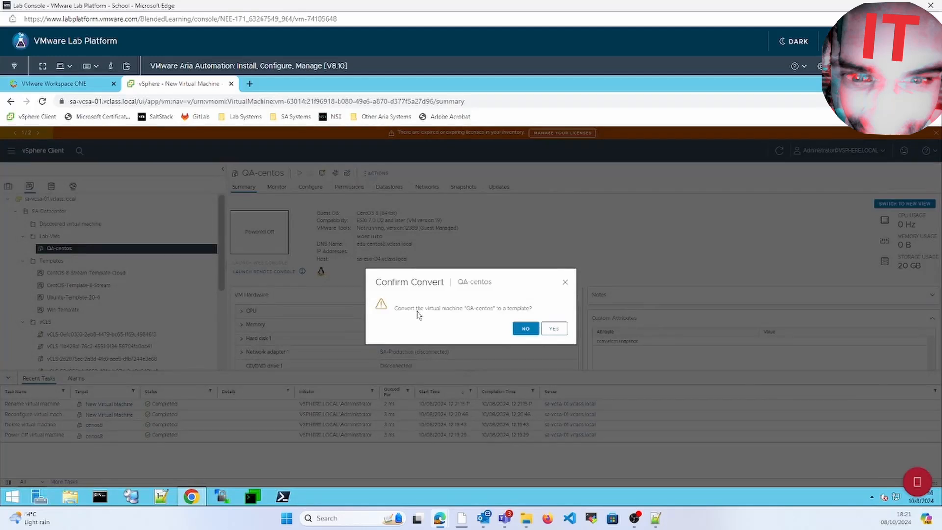
left_click(554, 329)
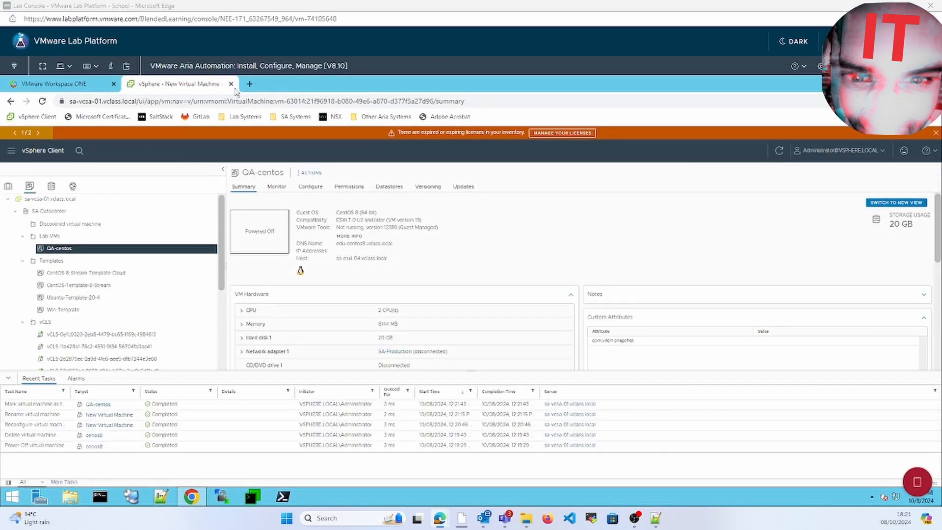
Step: Load the vRealize Automation site from the SA Systems bookmarks in a new browser tab
left_click(250, 84)
left_click(290, 116)
left_click(304, 143)
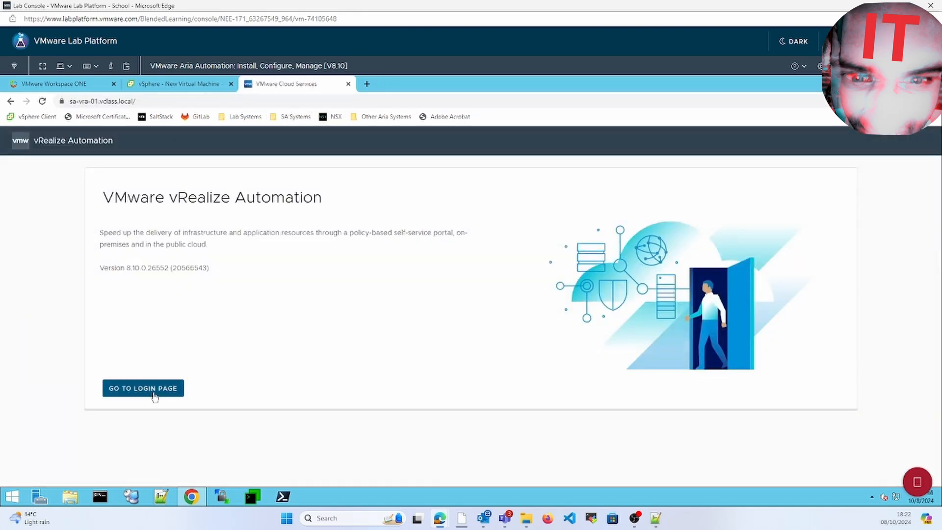
Step: Sign in to vRealize Automation with the account password and open Cloud Assembly
left_click(143, 388)
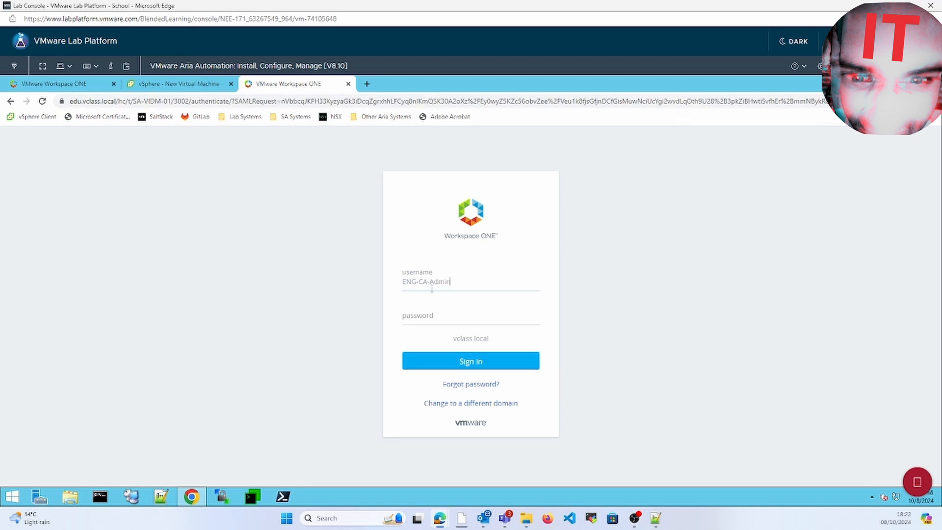
left_click(437, 320)
type("VMware1!")
left_click(522, 360)
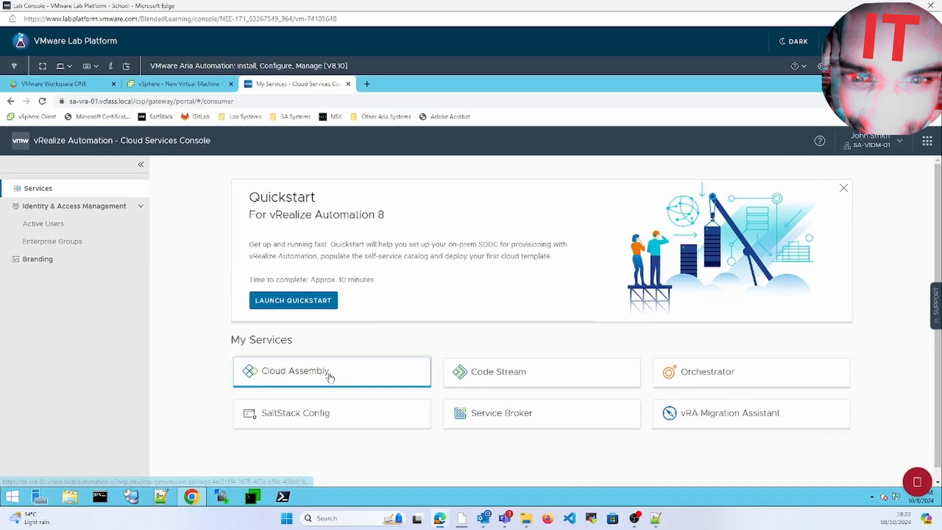
left_click(326, 374)
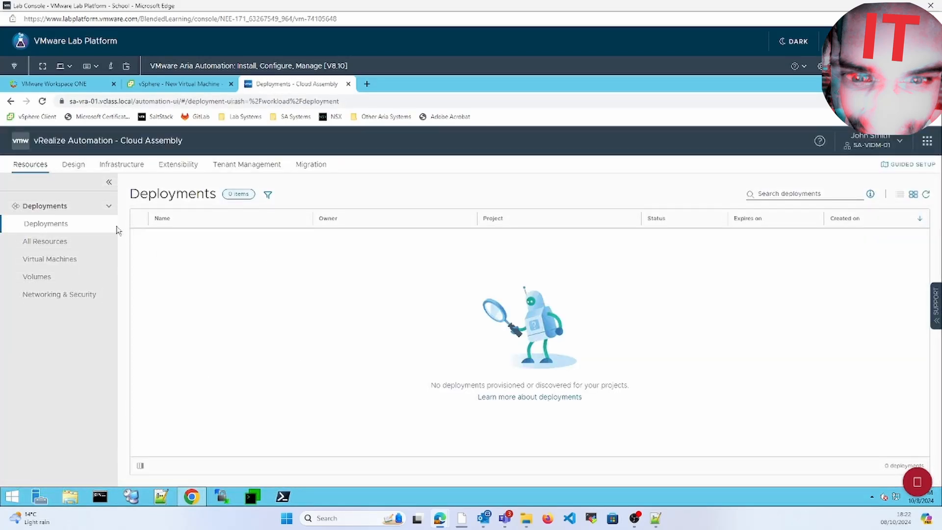
Step: Sync images for the SA-vCSA-01 cloud account under Infrastructure
left_click(122, 166)
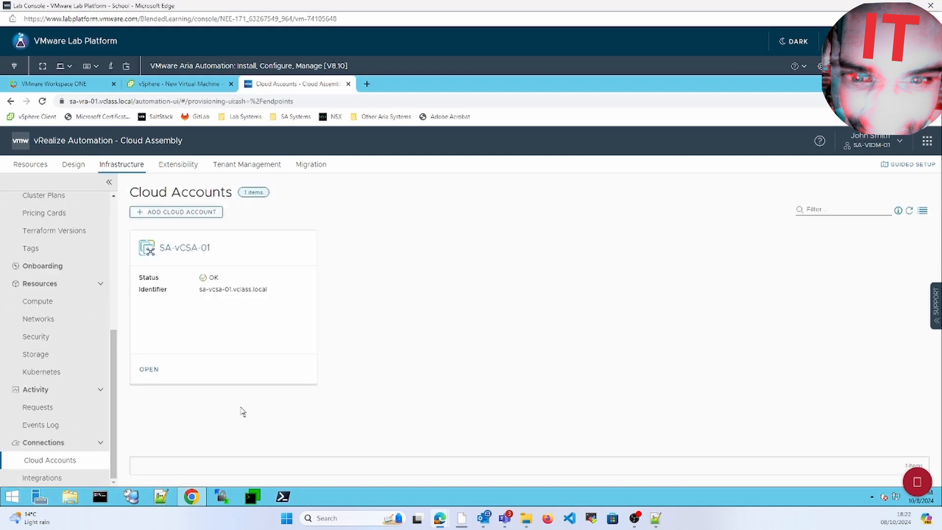
left_click(148, 369)
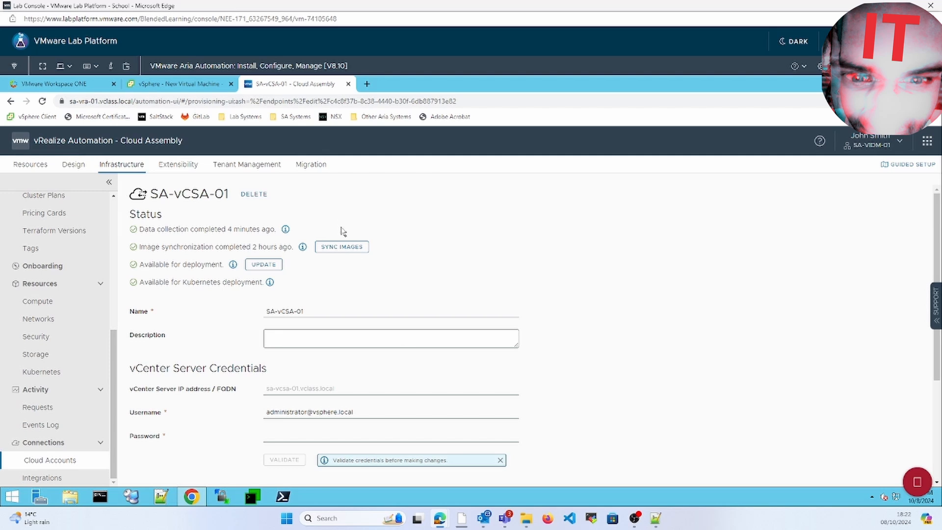
left_click(342, 248)
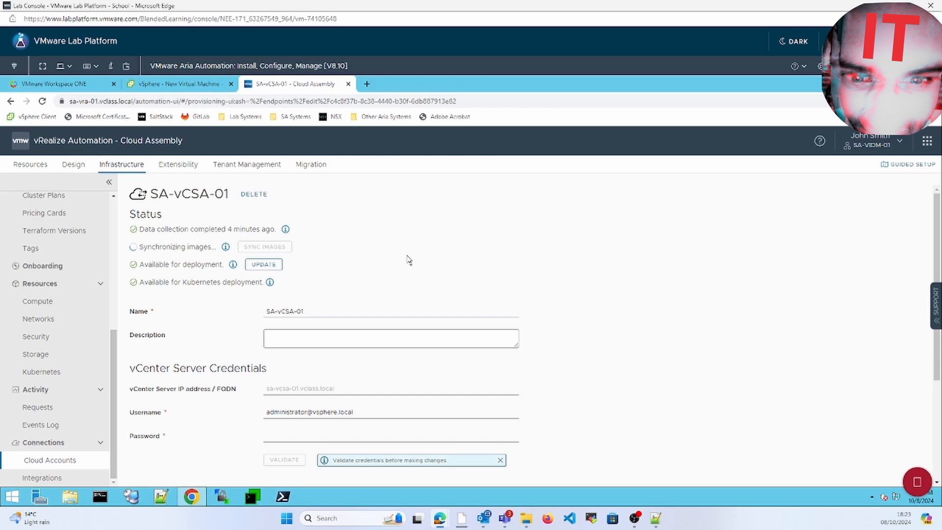
Step: Open the Image Mappings page under Configure in the Infrastructure sidebar
left_click(116, 235)
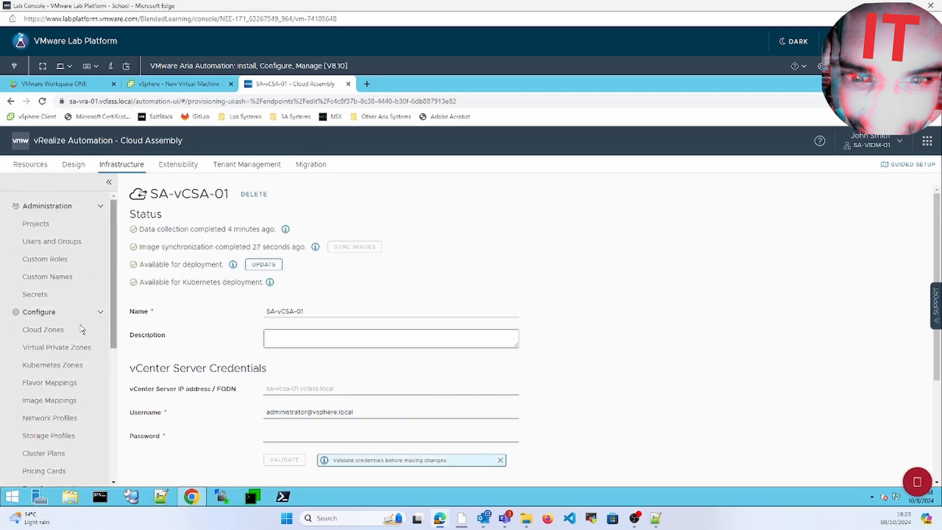
left_click(54, 406)
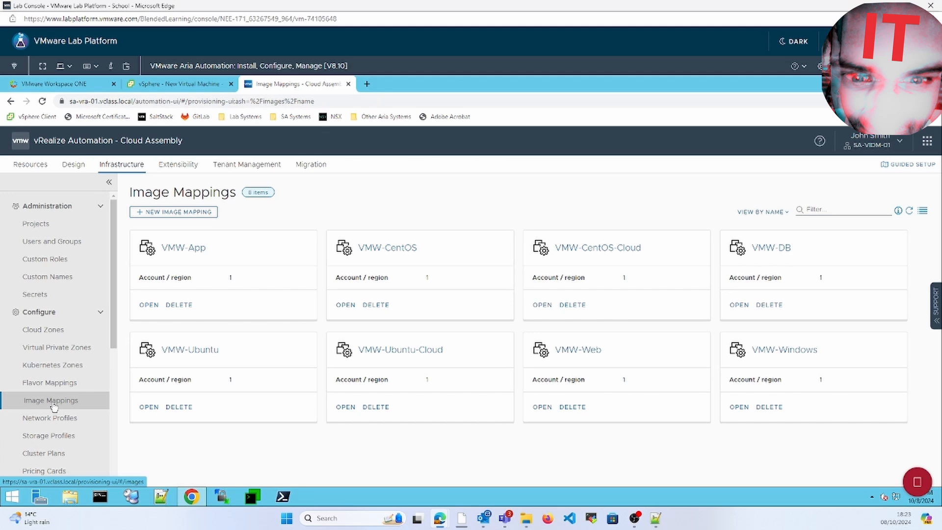
Step: Create image mapping QA-centos with region SA-vCSA-01 / SA-Datacenter and the QA-centos image
left_click(197, 212)
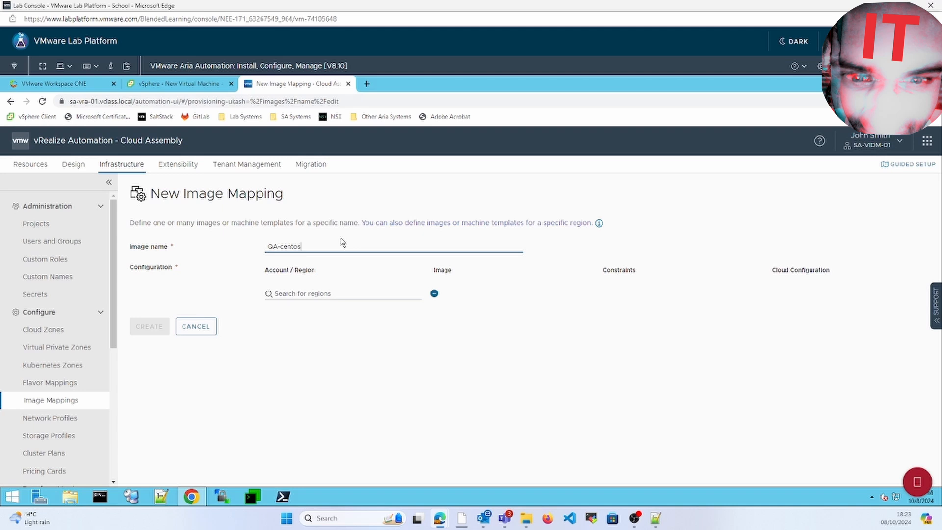
left_click(335, 295)
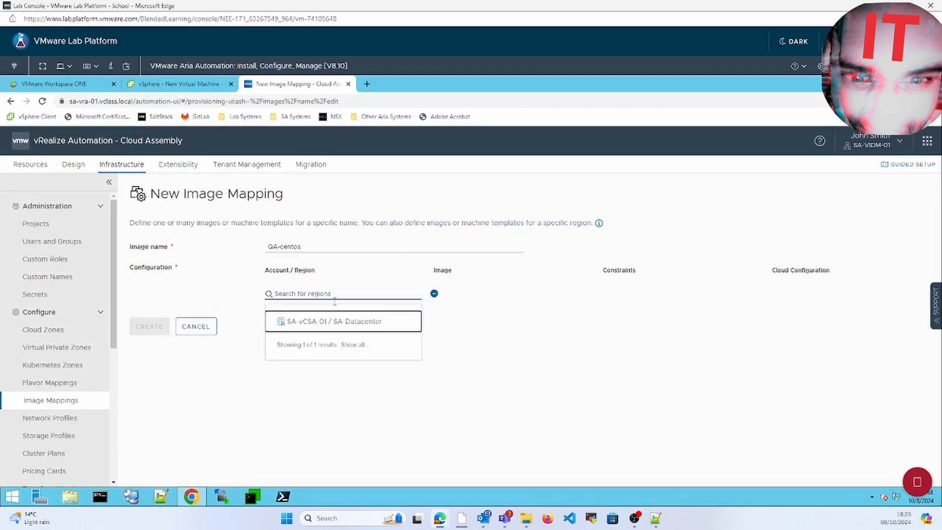
left_click(338, 323)
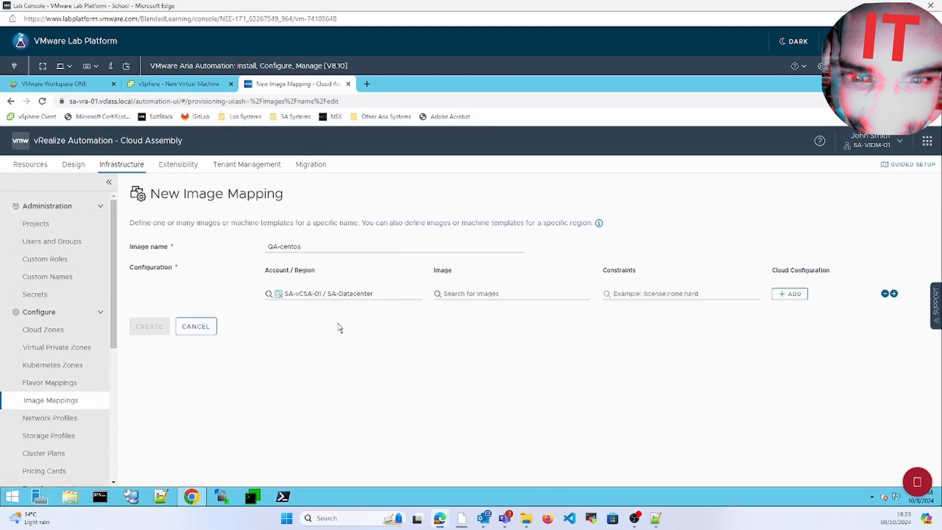
left_click(525, 290)
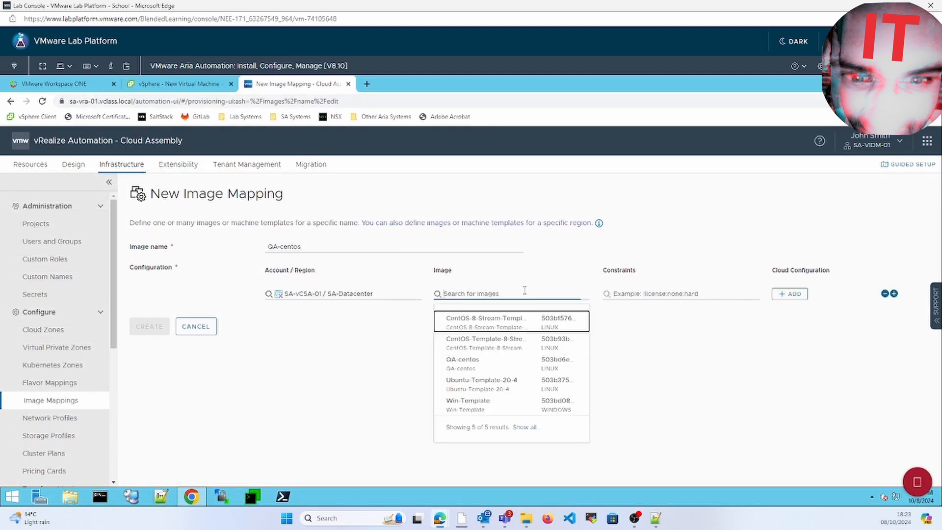
left_click(502, 368)
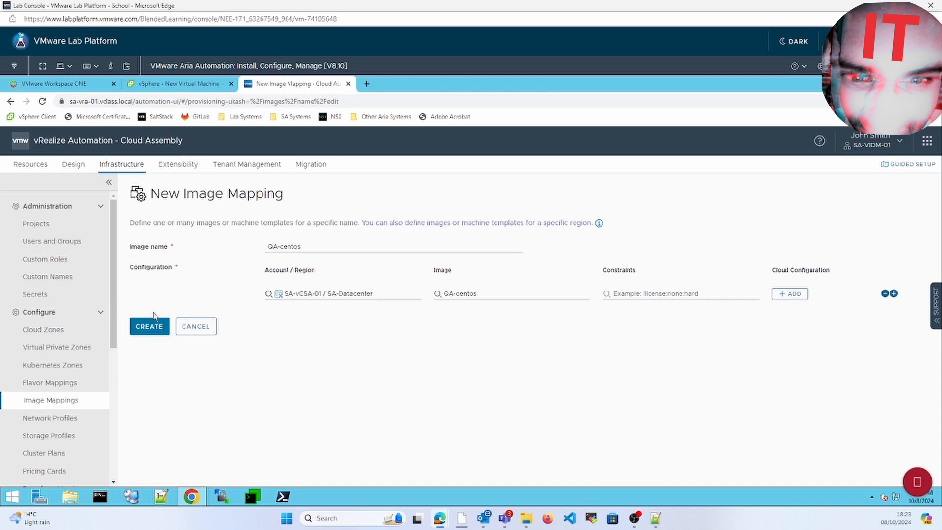
left_click(150, 327)
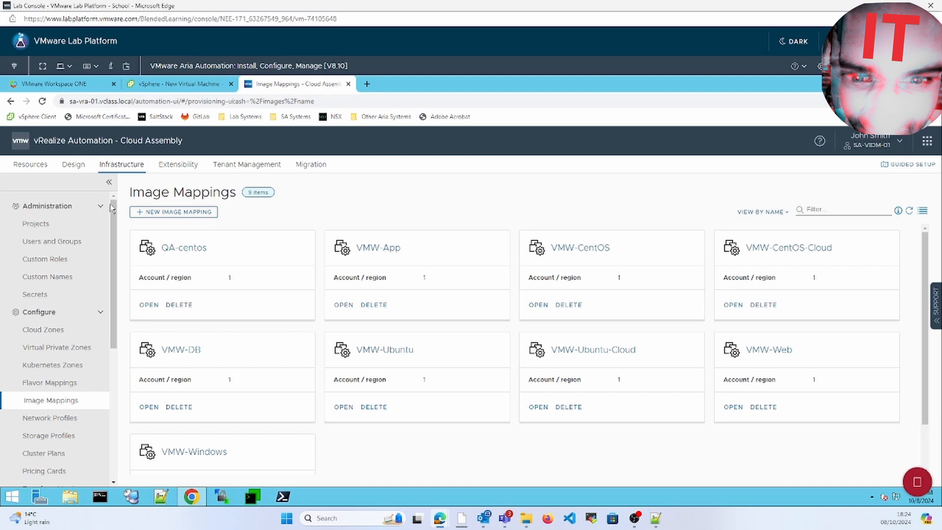
Step: From Design, create a blank-canvas template named QA-centos-cloud-config assigned to project VMW-ENG
left_click(77, 164)
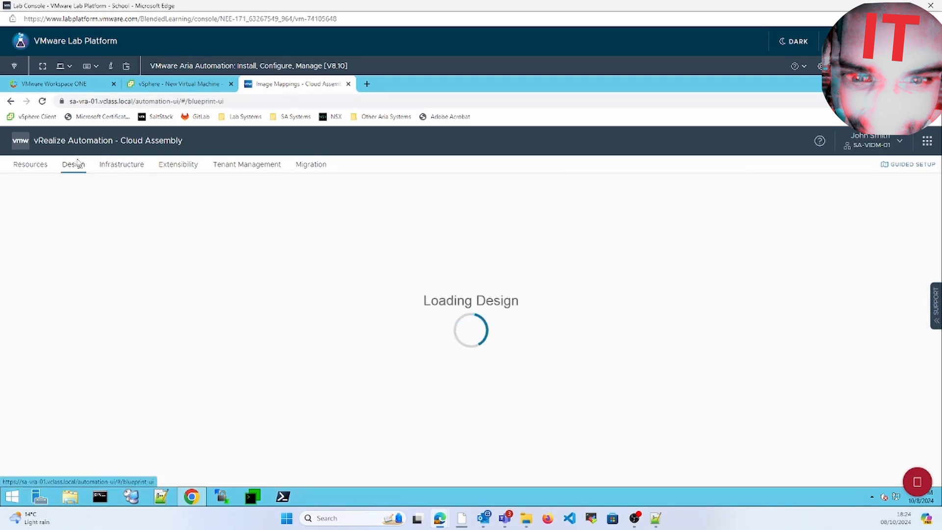
left_click(167, 206)
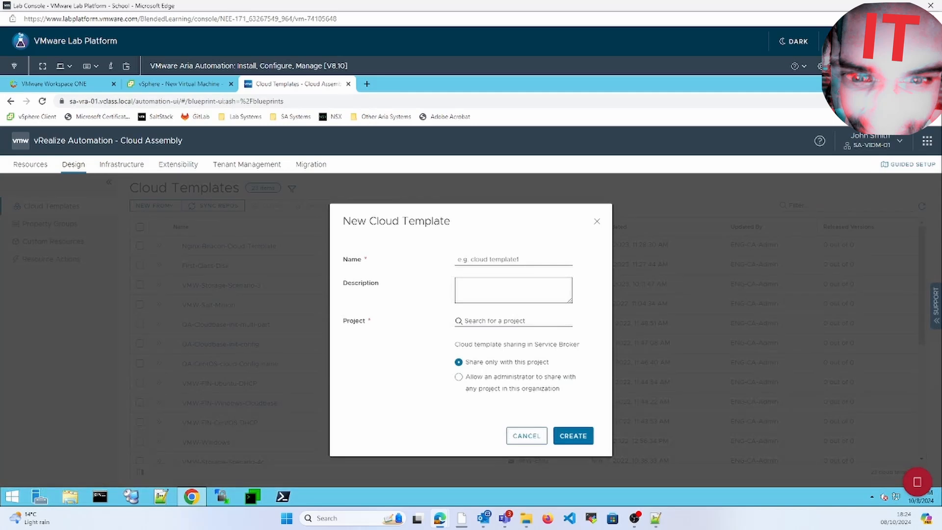
left_click(526, 257)
type("Q")
type("A-cento")
type("s-vc")
key("BackSpace")
key("BackSpace")
type("cloud-config")
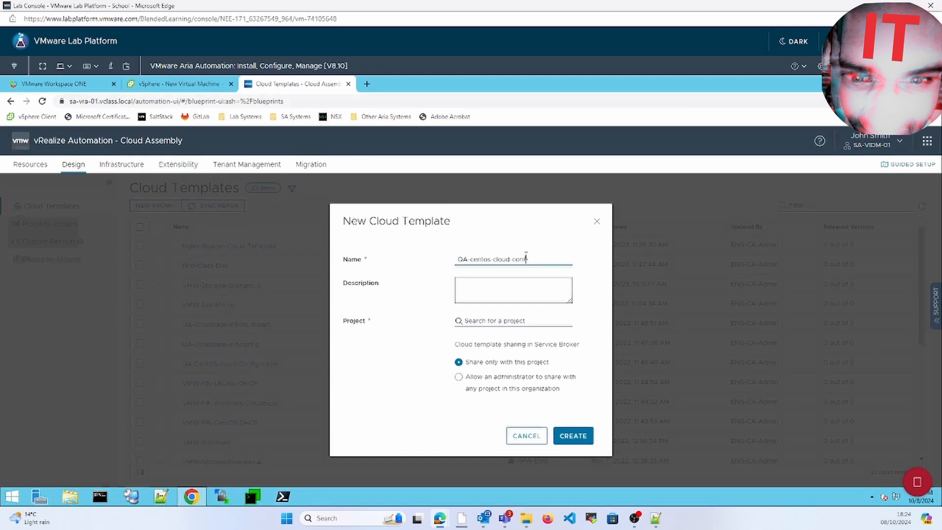
left_click(496, 322)
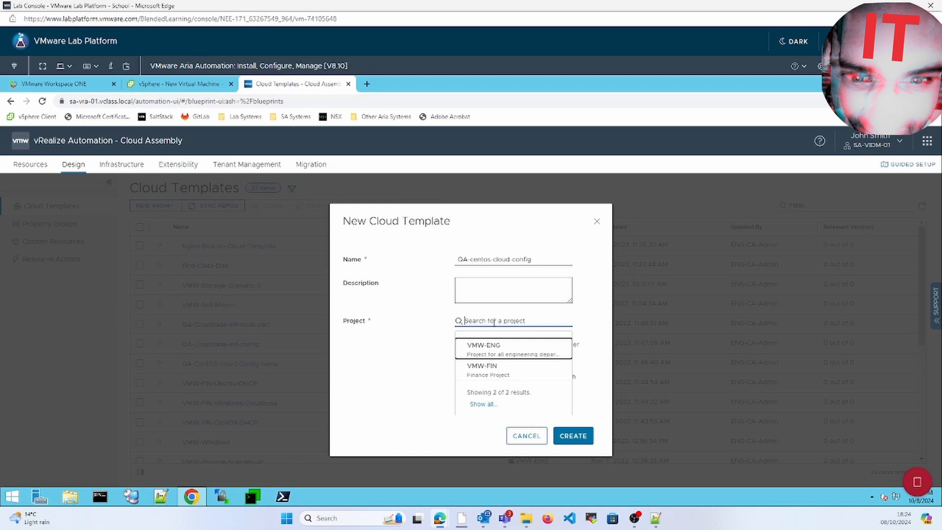
left_click(475, 349)
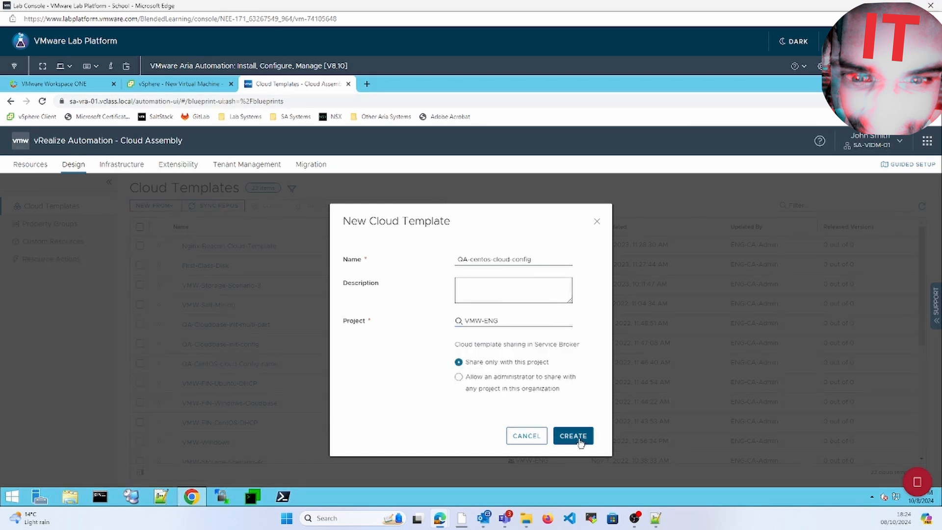
left_click(574, 437)
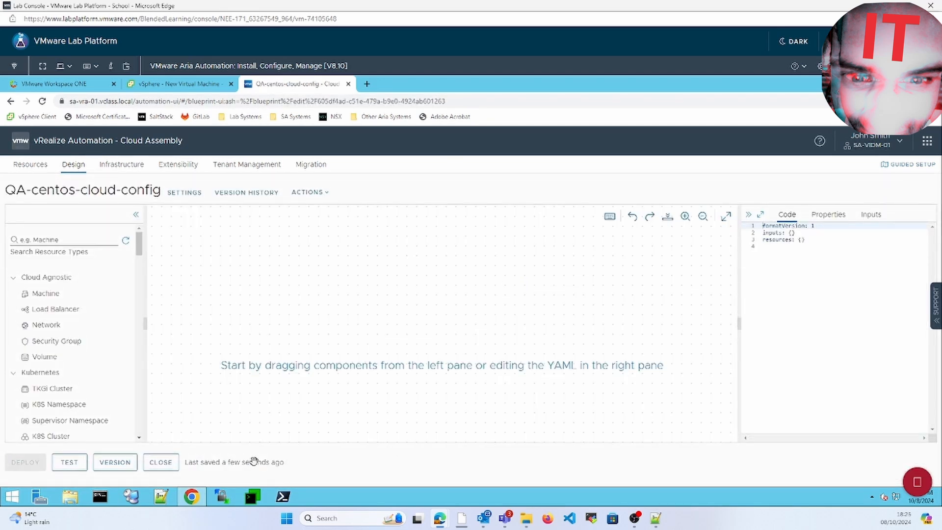
Step: Browse to C:\Materials\ICM\Cloud Templates and open QA-CentOS-cloud-Config.yaml
left_click(71, 497)
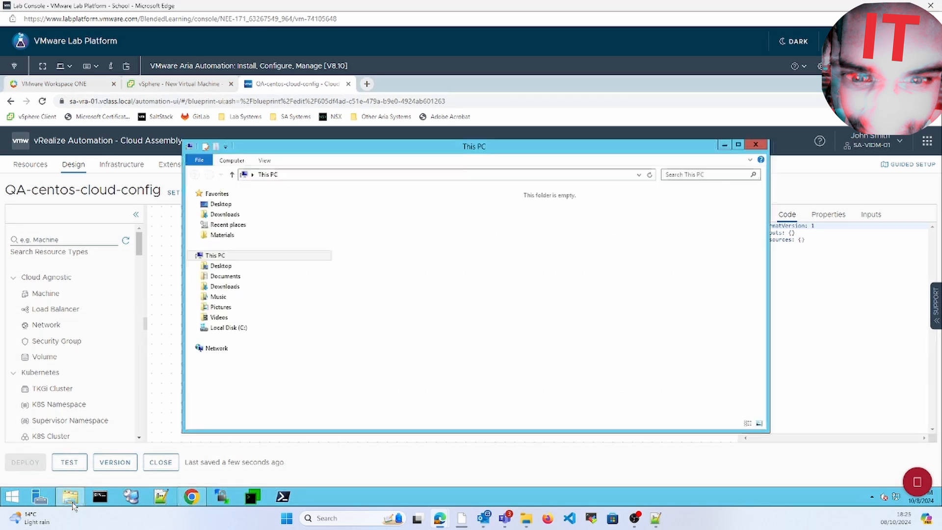
left_click(236, 272)
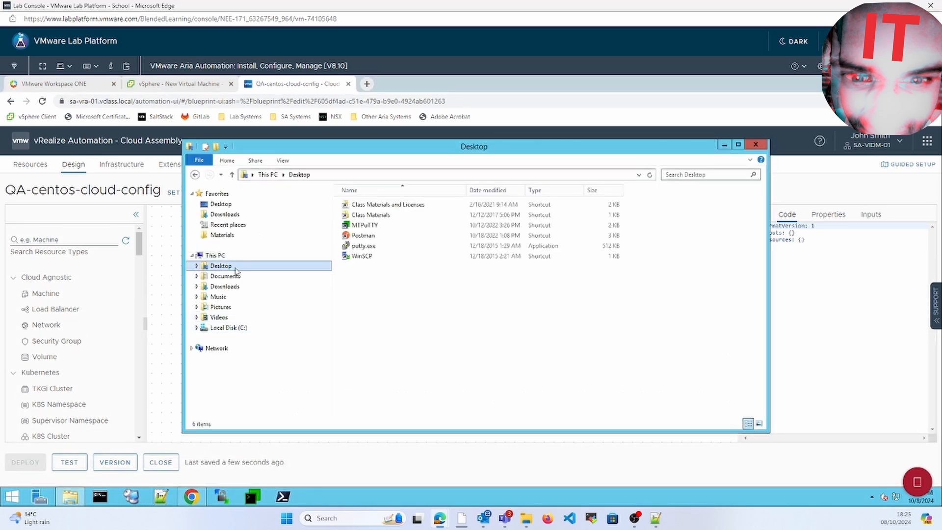
left_click(240, 329)
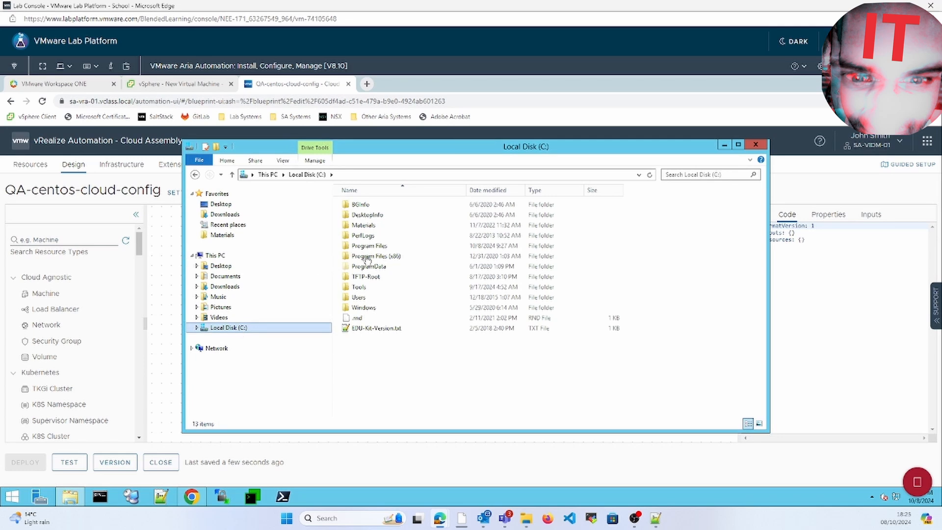
double_click(371, 226)
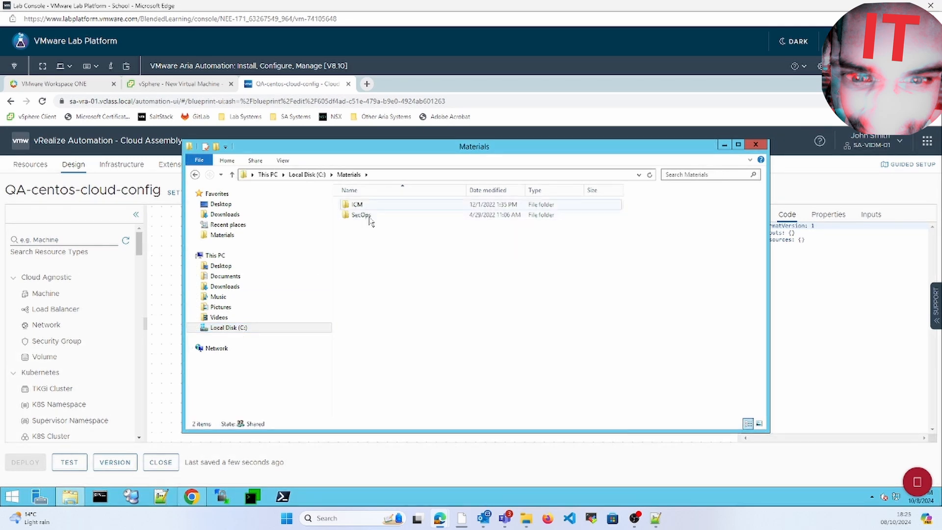
double_click(369, 206)
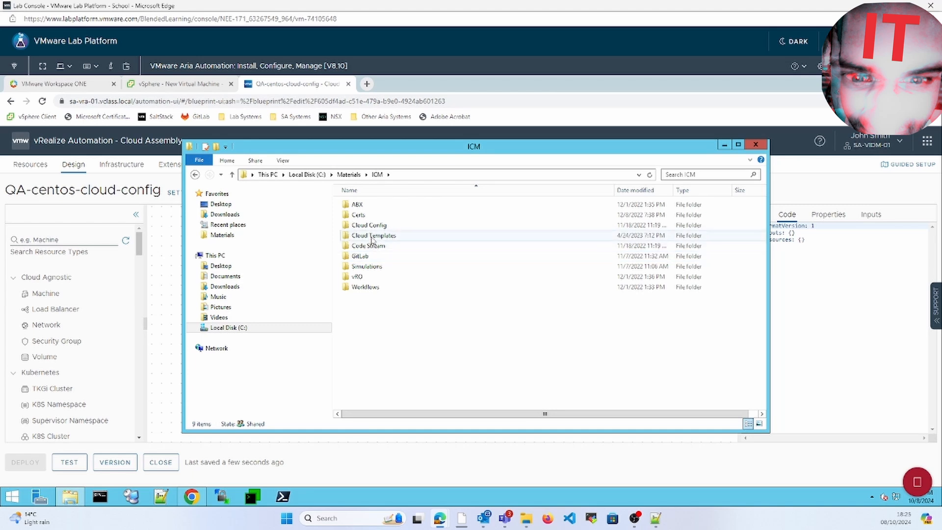
left_click(374, 236)
double_click(374, 240)
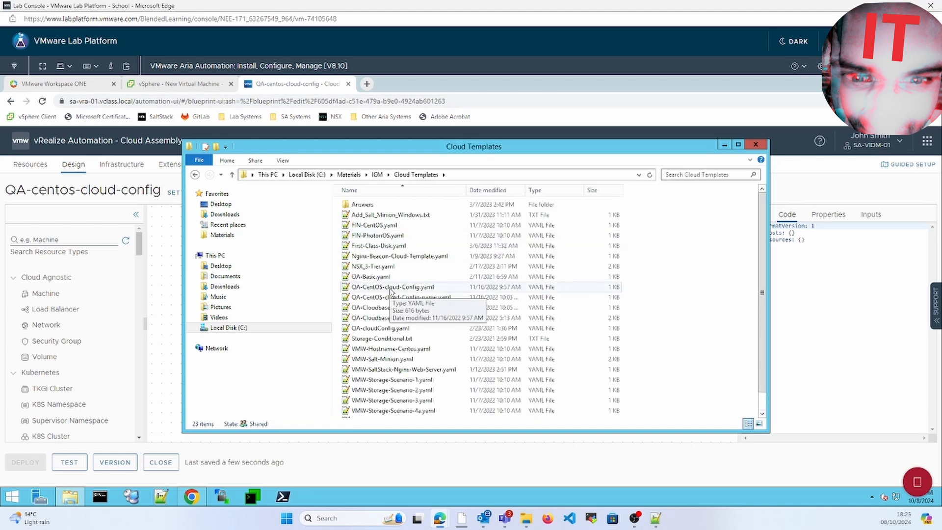
left_click(417, 317)
left_click(423, 288)
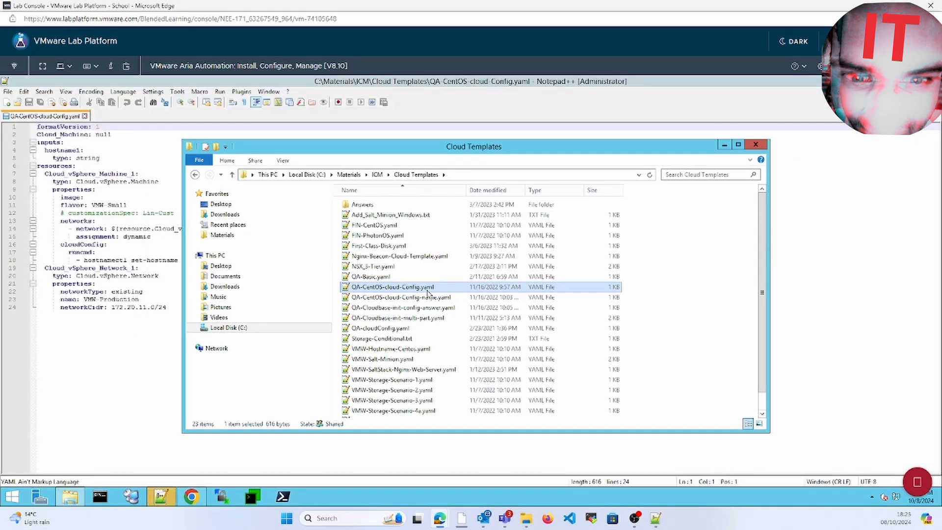
Step: Review the Cloud_vSphere_Machine_1 and Cloud_vSphere_Network_1 resources in the YAML
left_click(122, 377)
key("ctrl+a")
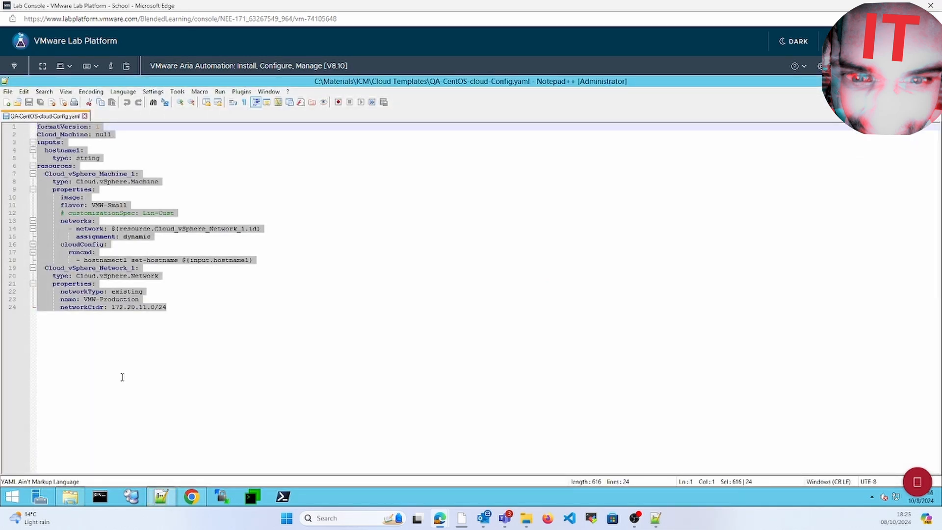
left_click(107, 204)
double_click(101, 174)
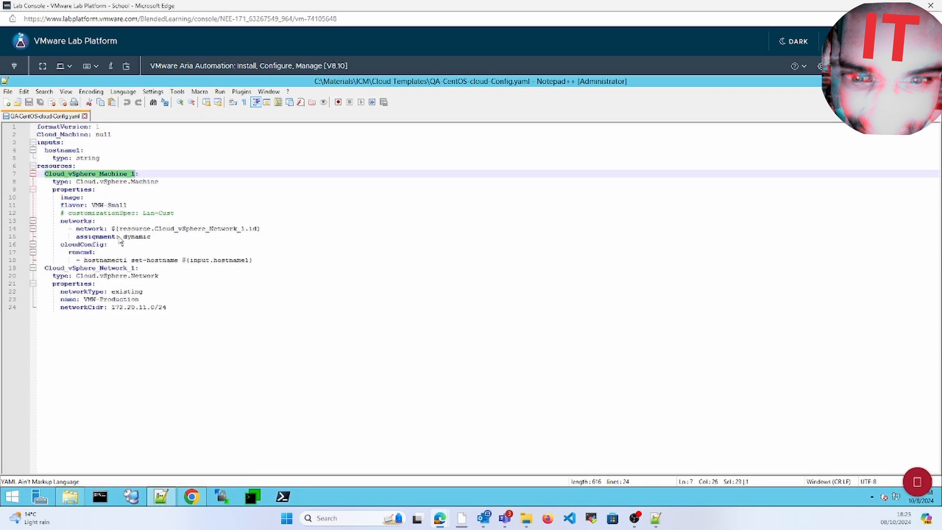
double_click(113, 268)
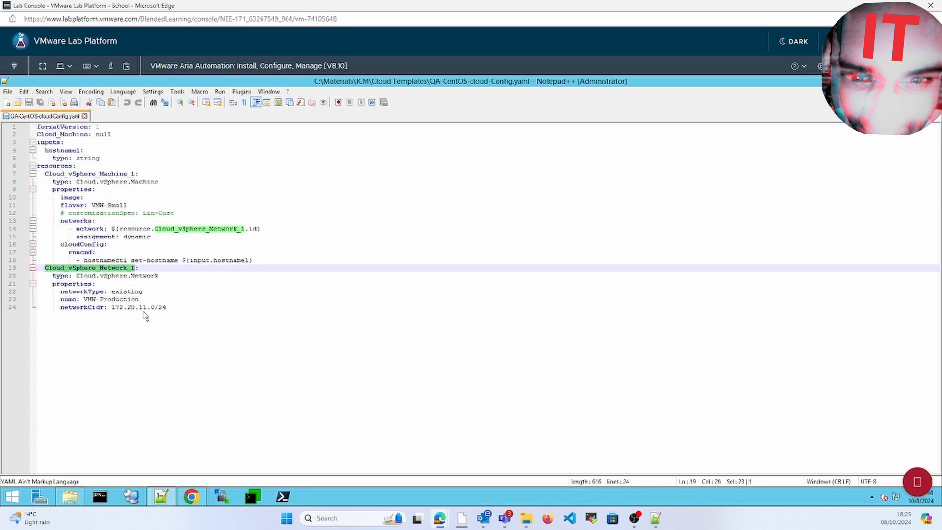
left_click(174, 312)
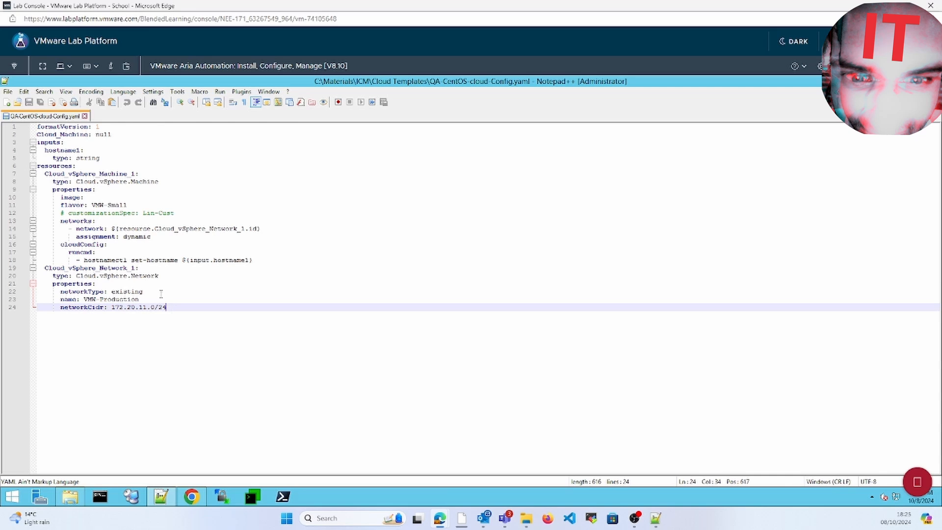
Step: Inspect the cloudConfig hostnamectl lines and copy the YAML text
double_click(82, 245)
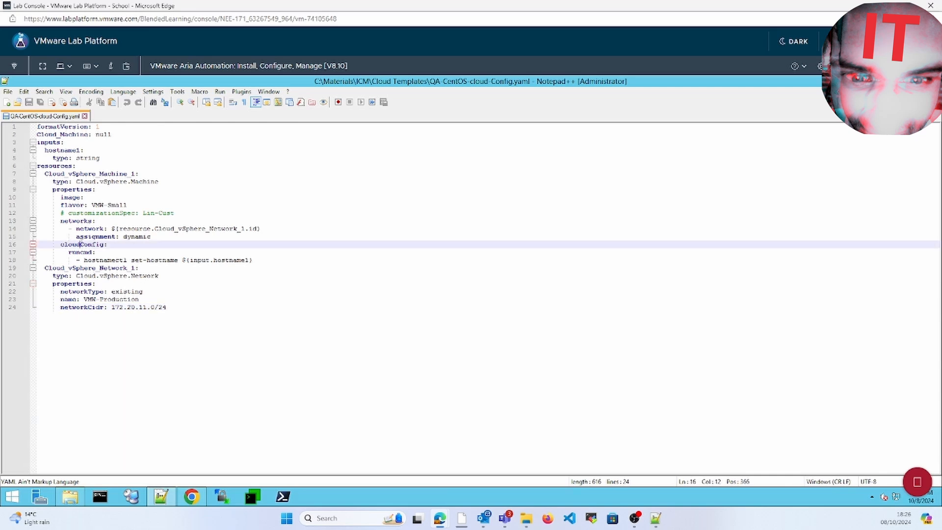
double_click(100, 260)
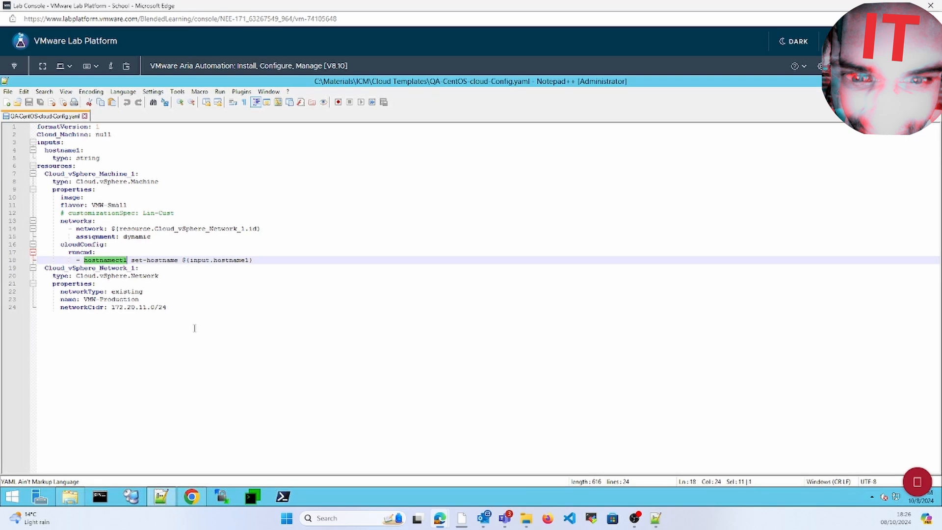
left_click_drag(194, 328, 3, 99)
key("ctrl+c")
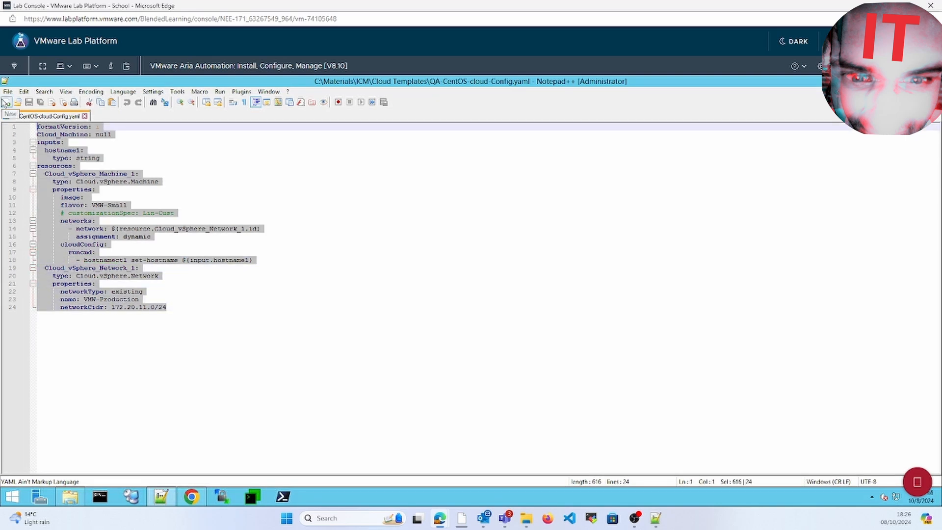
key("alt+Tab")
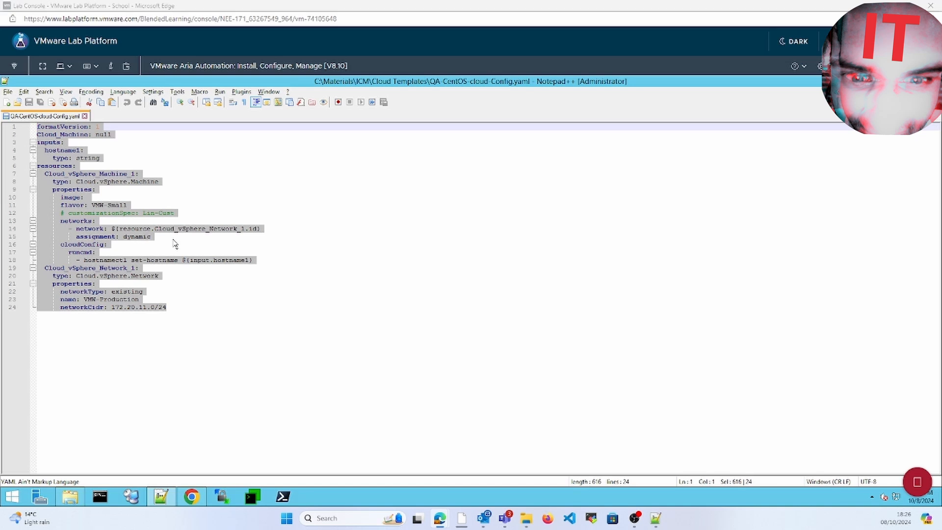
Step: Clear the template's starter YAML in the expanded code editor
left_click(191, 497)
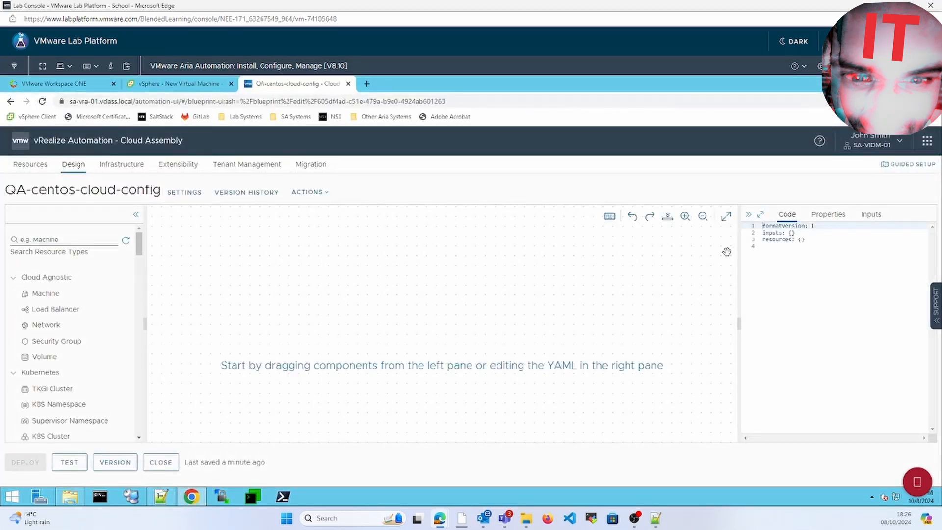
left_click(806, 249)
key("ctrl+a")
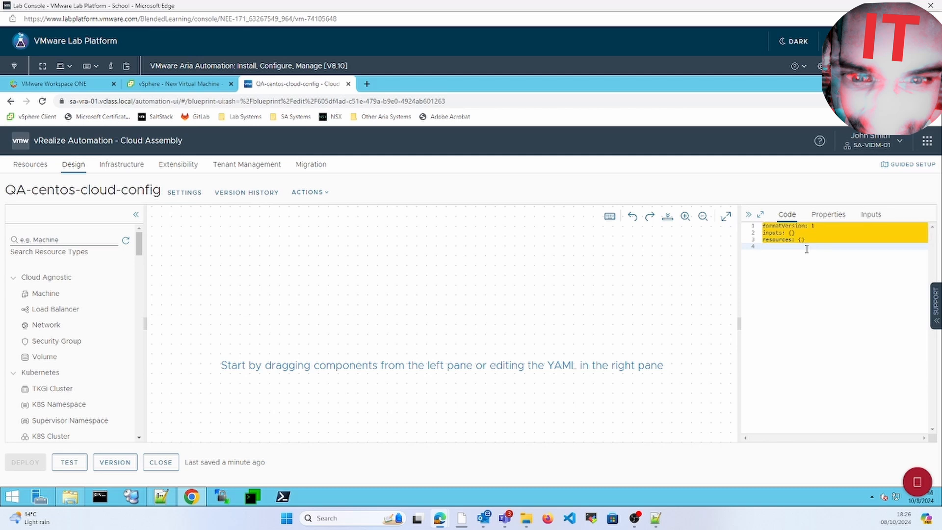
key("ctrl+v")
left_click(540, 319)
left_click(759, 215)
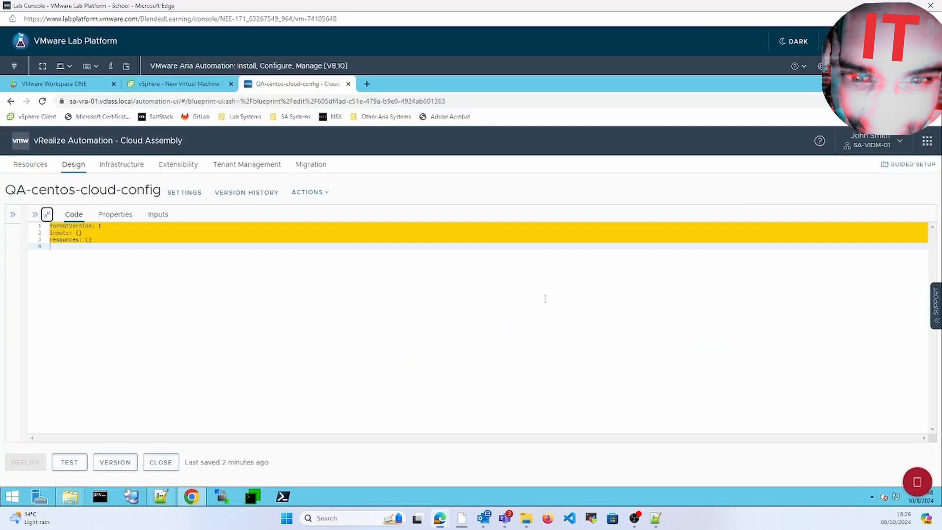
left_click(363, 317)
key("BackSpace")
key("BackSpace")
key("BackSpace")
key("BackSpace")
key("BackSpace")
key("BackSpace")
key("BackSpace")
key("BackSpace")
key("BackSpace")
key("BackSpace")
key("BackSpace")
key("BackSpace")
key("BackSpace")
key("BackSpace")
key("BackSpace")
key("BackSpace")
key("BackSpace")
key("BackSpace")
key("BackSpace")
key("BackSpace")
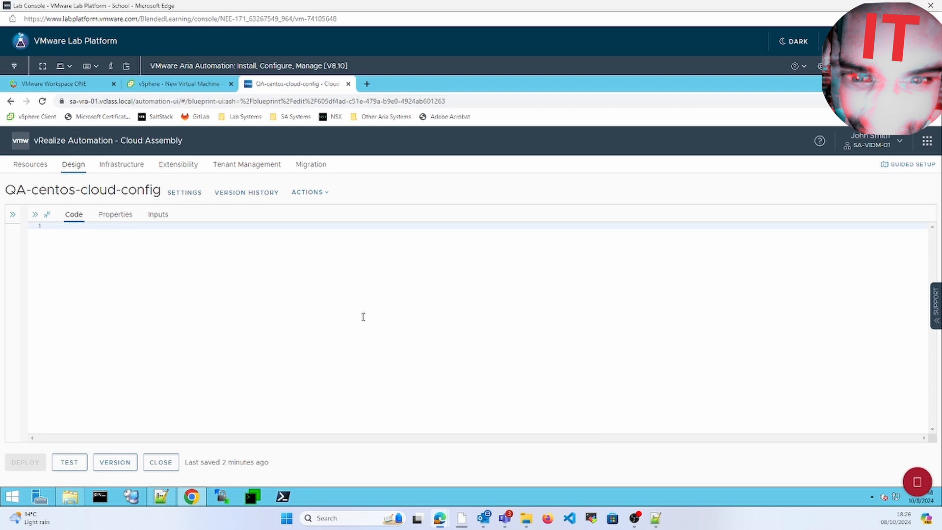
Step: Copy the full YAML from Notepad++ and paste it into the template code
left_click(162, 498)
right_click(103, 296)
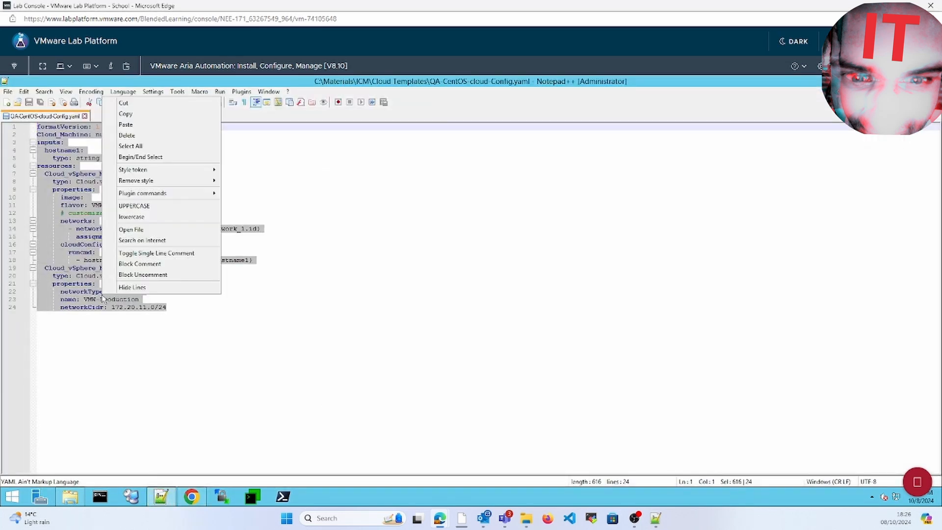
left_click(125, 114)
left_click(191, 496)
right_click(219, 289)
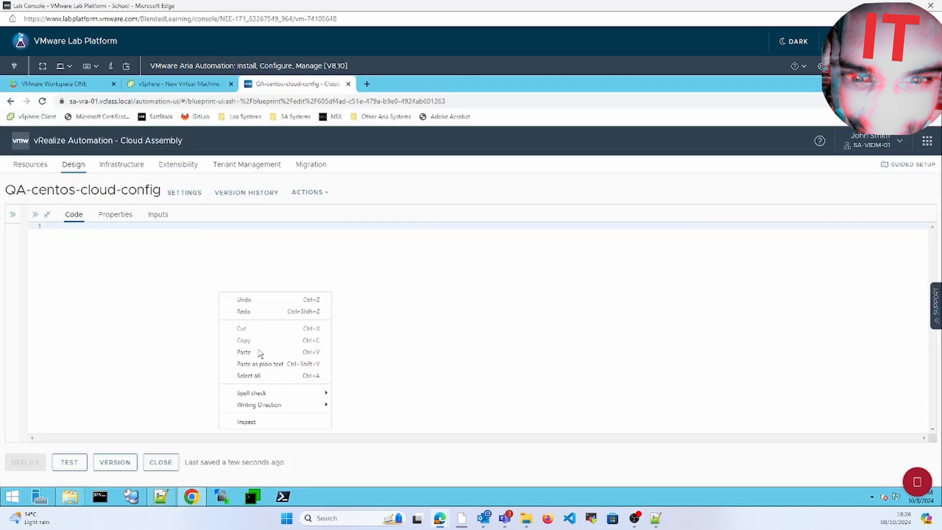
left_click(260, 354)
key("Return")
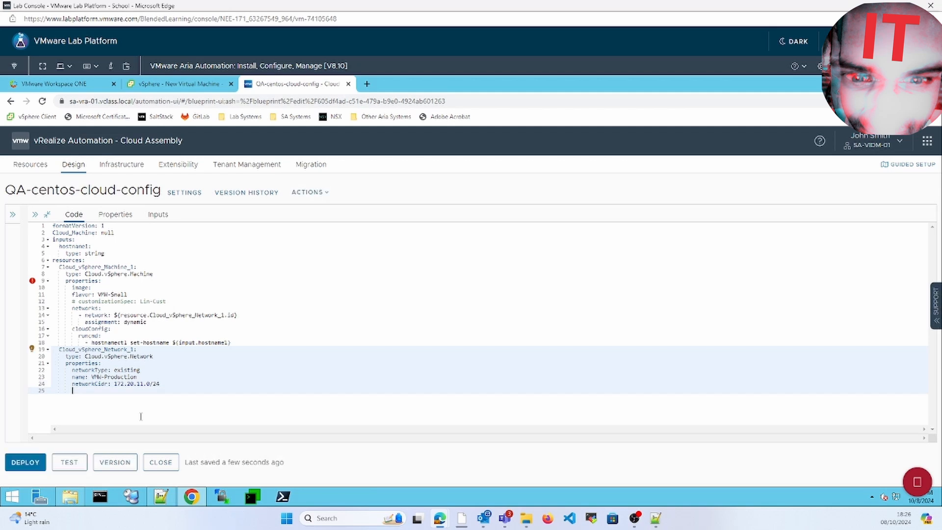
Step: Set the machine's image property to QA-centos using the autocomplete list
left_click(47, 282)
left_click(48, 281)
left_click(174, 276)
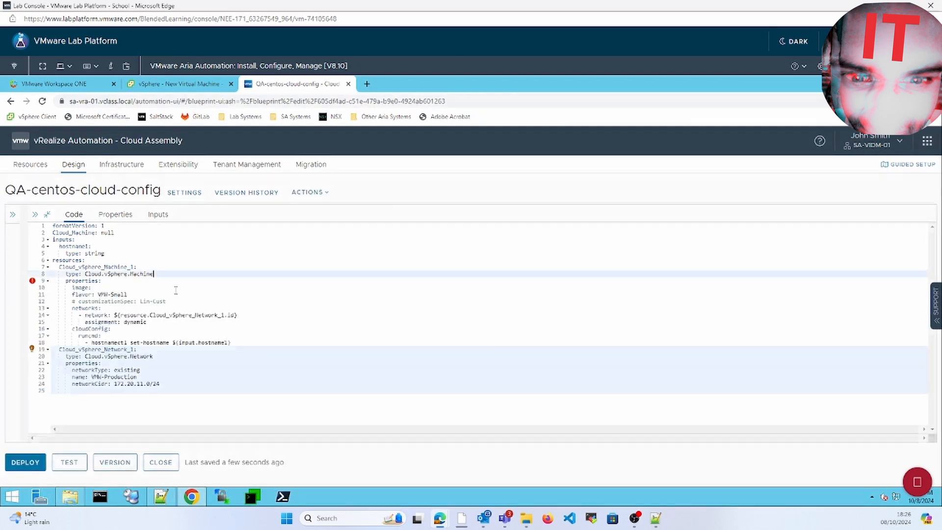
key("Right")
key("Right")
key("Right")
key("BackSpace")
key("Tab")
left_click(113, 289)
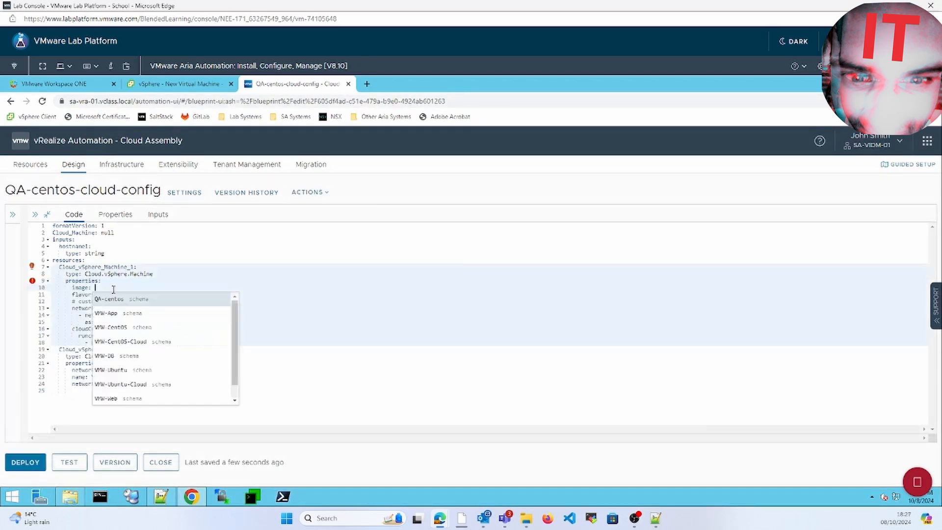
left_click(140, 300)
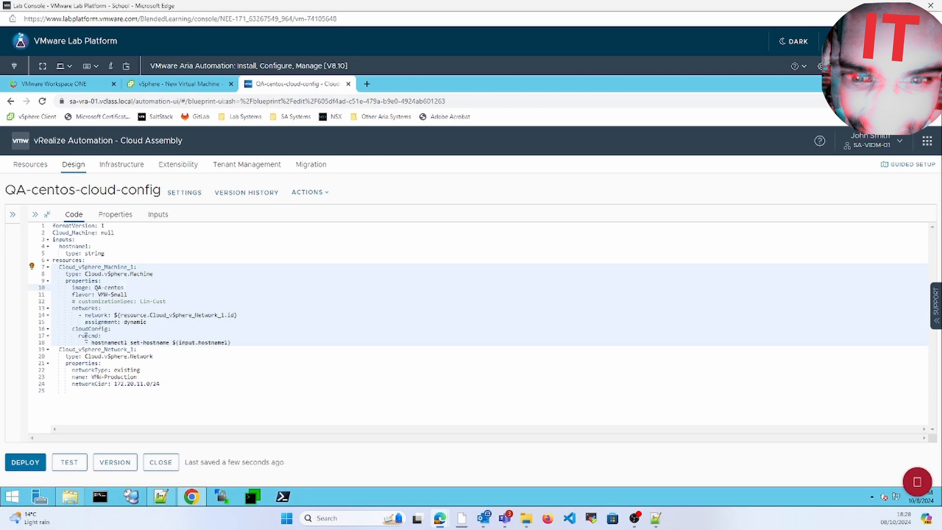
Step: Review the runcmd hostnamectl line and its hostname1 input binding
double_click(87, 336)
left_click(91, 343)
left_click(224, 342)
left_click(193, 343)
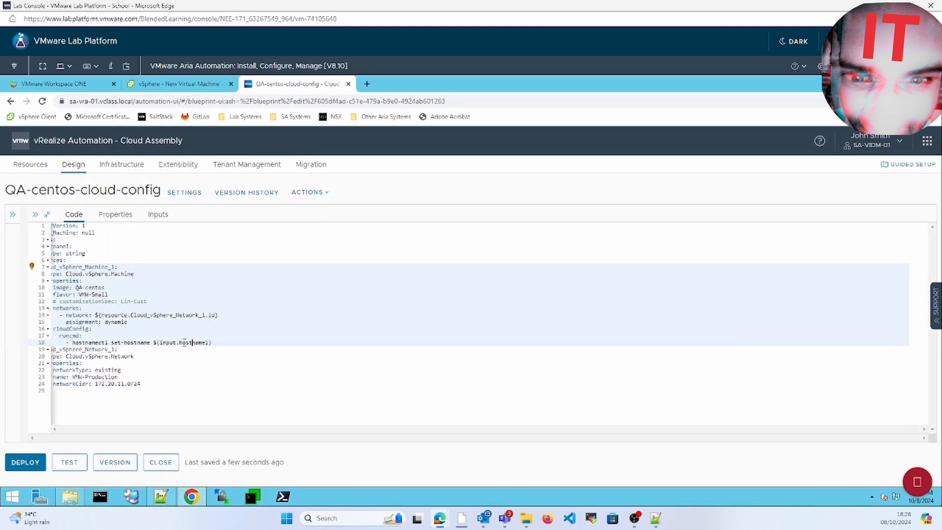
left_click(153, 395)
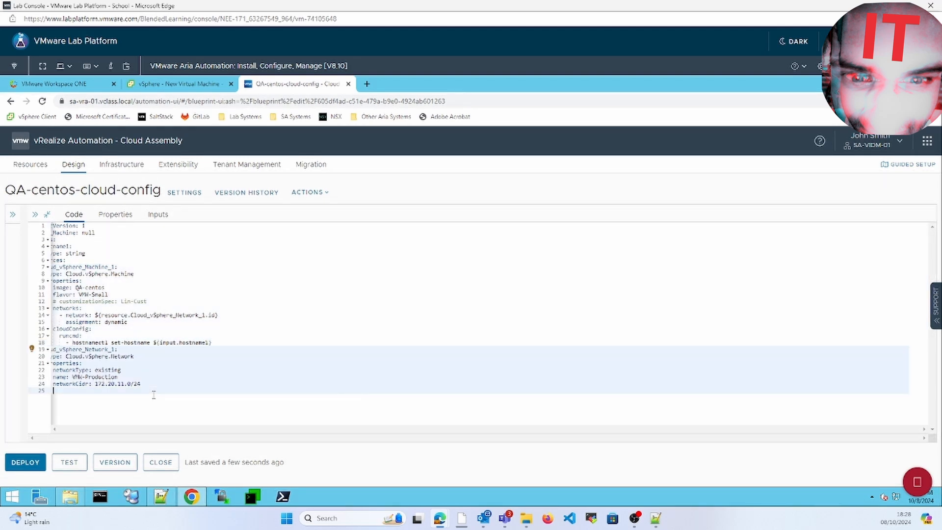
key("ctrl+space")
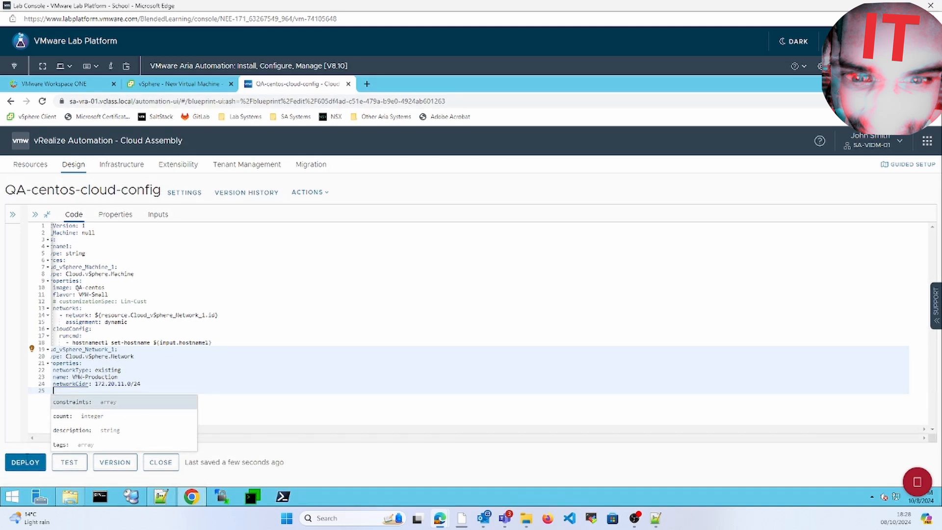
Step: Deploy the template as QA-test with Hostname 1 set to My-test-QA
left_click(21, 465)
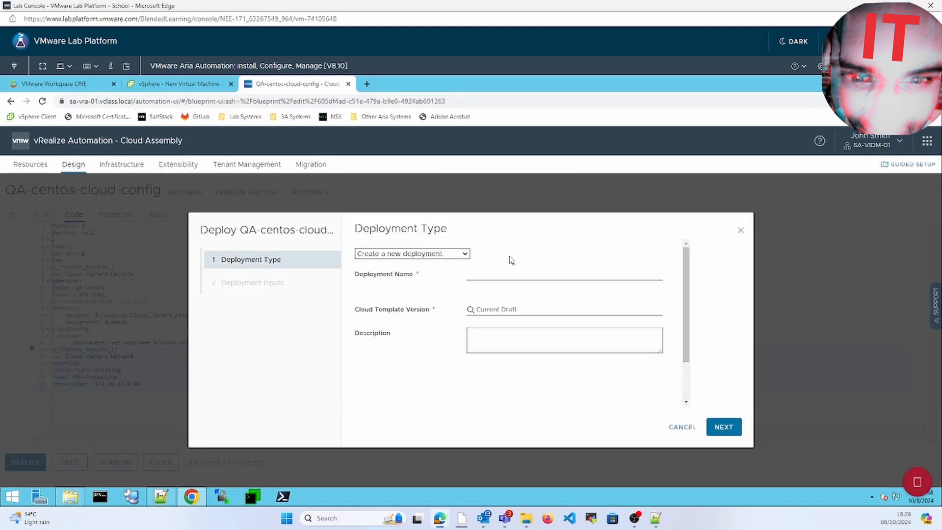
left_click(505, 274)
left_click(688, 393)
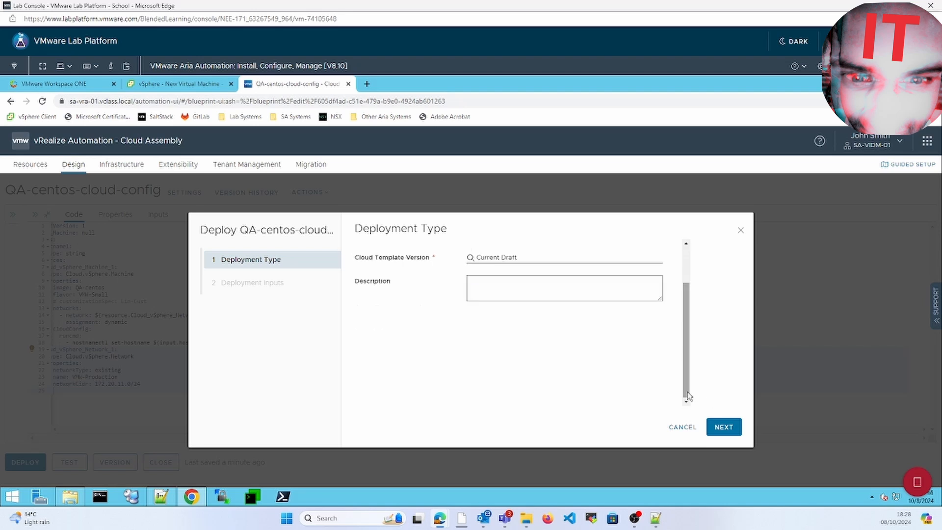
left_click(724, 427)
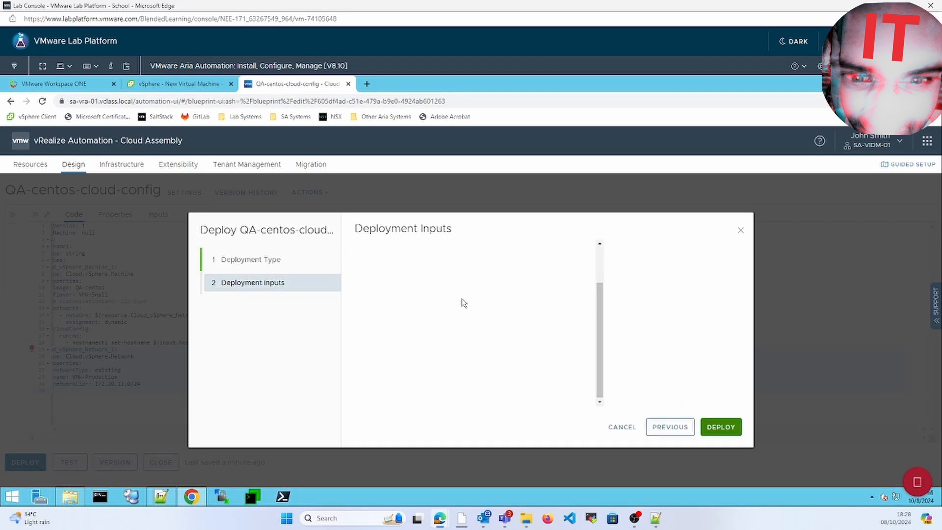
left_click(599, 268)
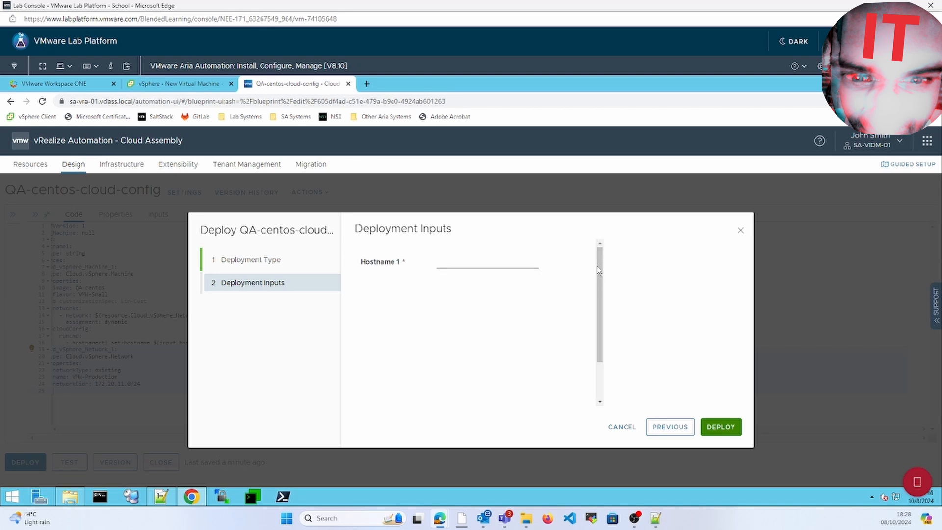
left_click(465, 259)
type("My-test-QA")
left_click(723, 426)
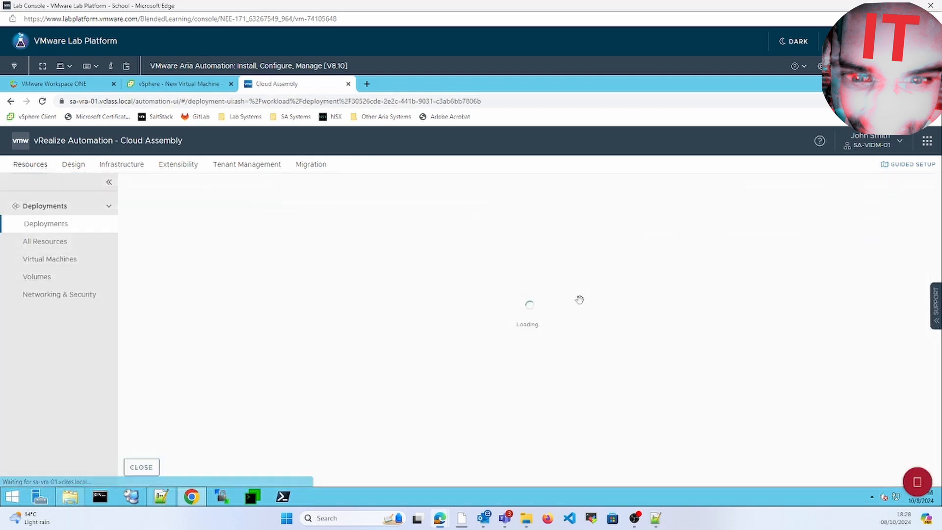
Step: Follow the QA-test deployment progress, then switch to the vSphere Client view of the VMs
left_click(166, 502)
left_click(165, 502)
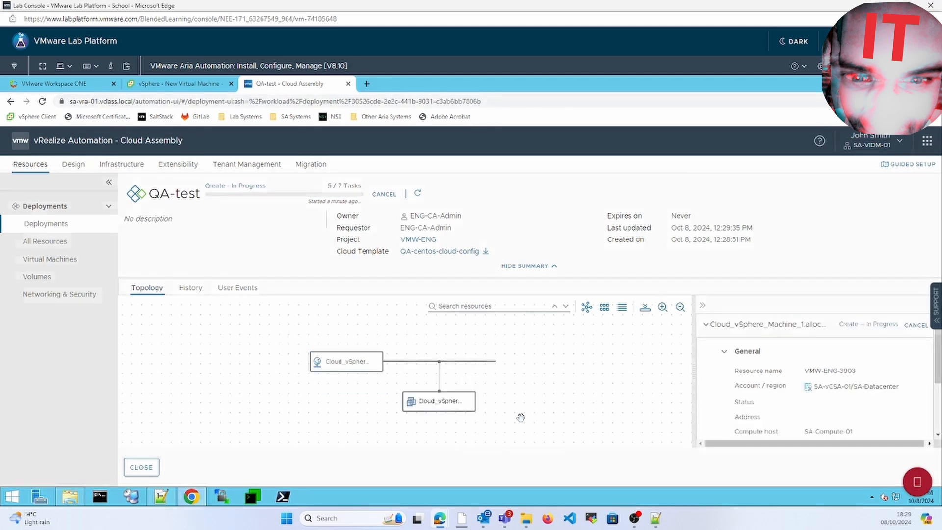
left_click(166, 83)
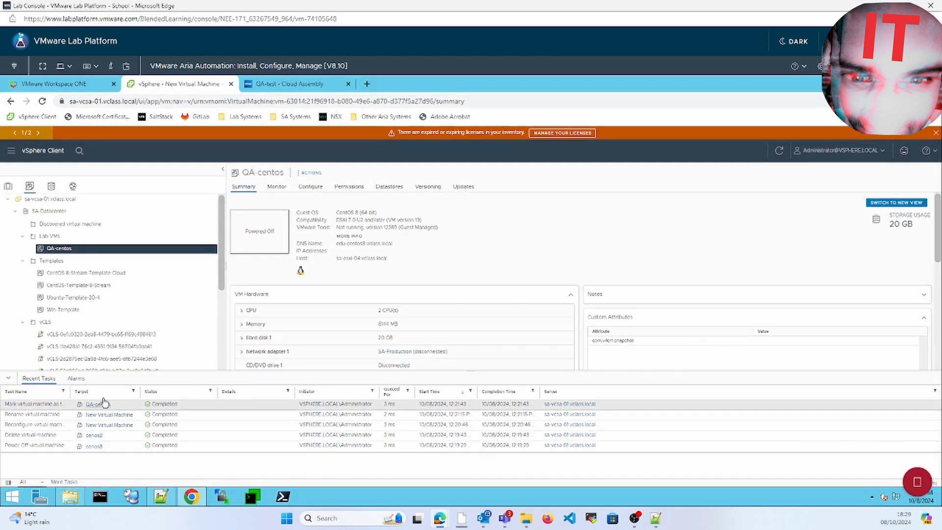
Step: Select the new VMW-ENG-3903 VM under Lab-VMs, then return to the QA-test deployment
left_click(223, 308)
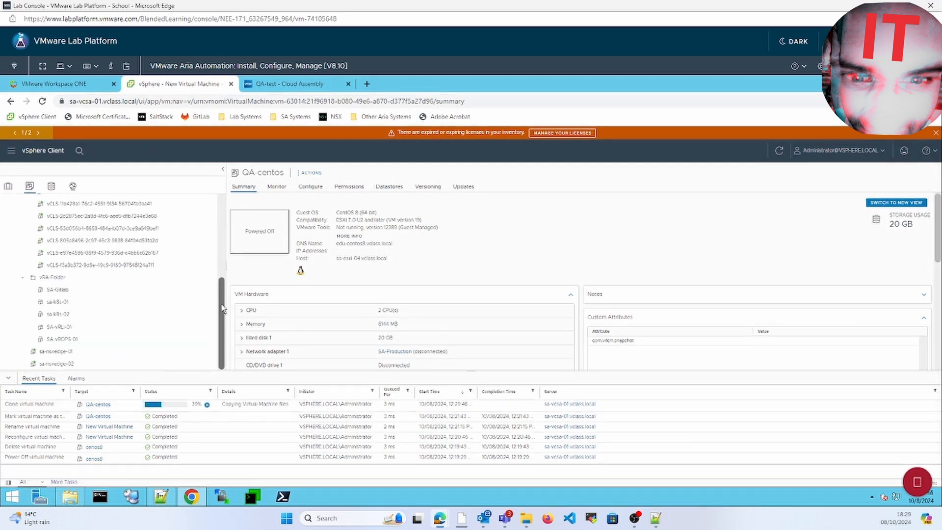
left_click_drag(223, 308, 223, 170)
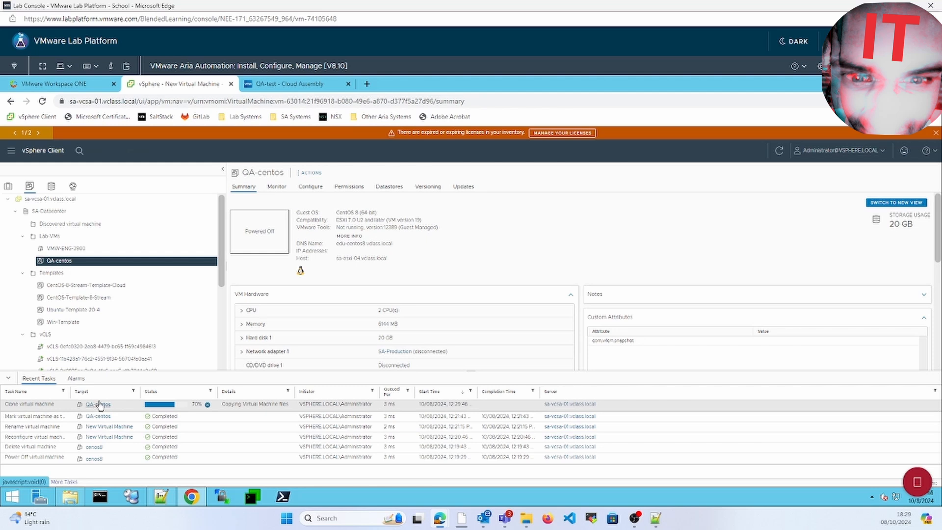
left_click(81, 253)
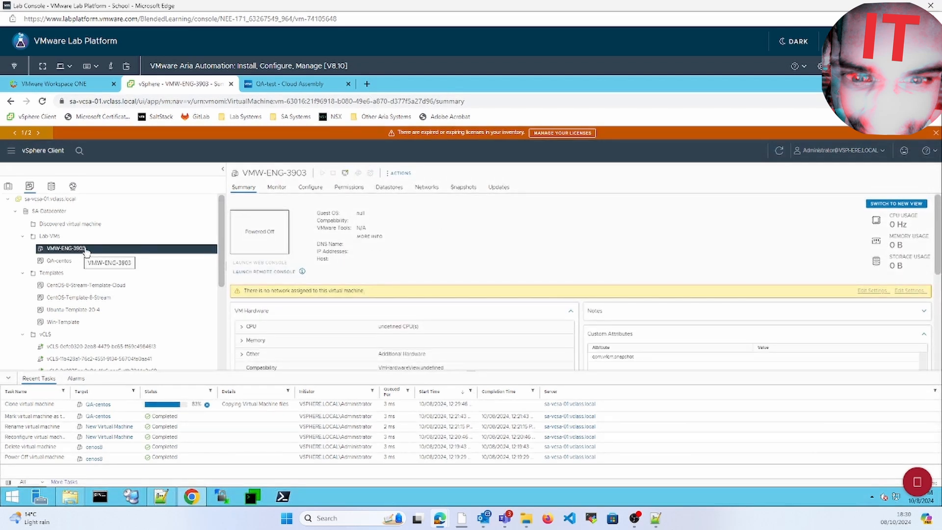
left_click(274, 89)
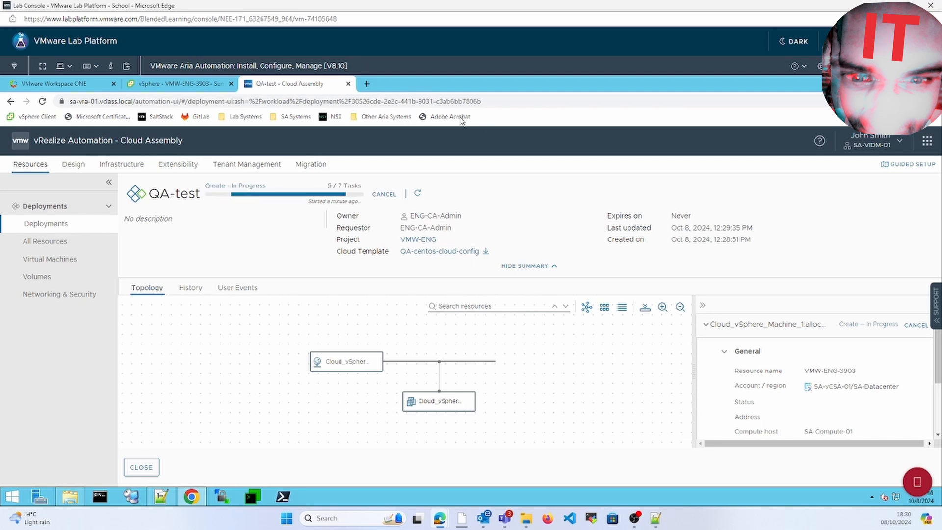
Step: Check VMW-ENG-3903 in vSphere and verify QA-test shows Create Successful at 172.20.11.209
left_click(190, 85)
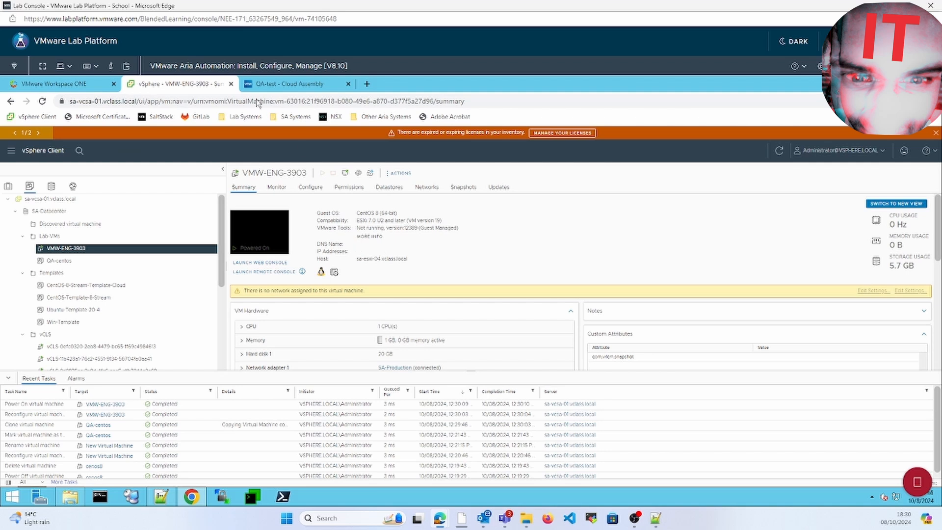
left_click(259, 84)
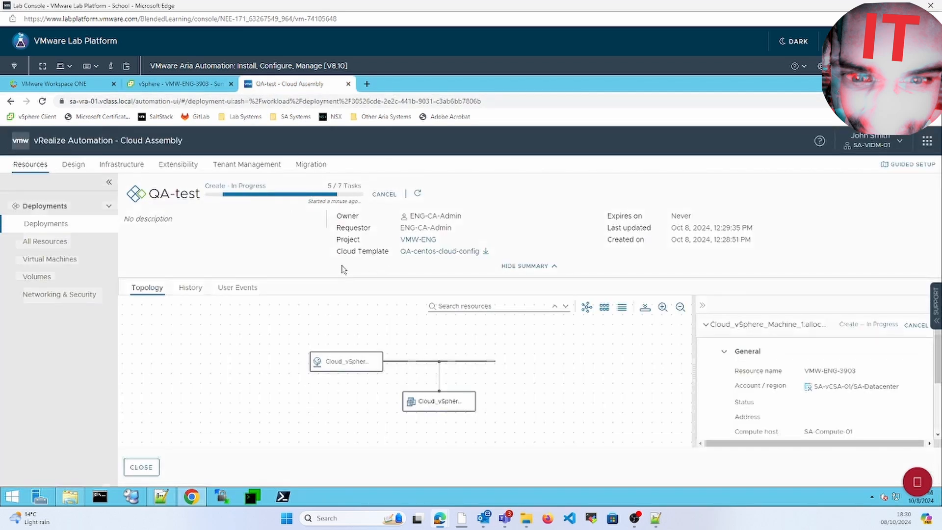
left_click(169, 496)
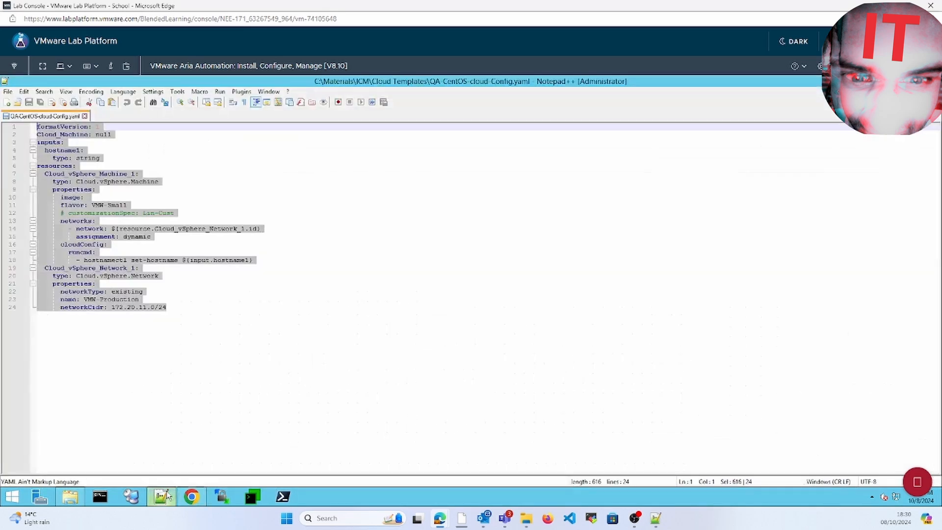
left_click(193, 309)
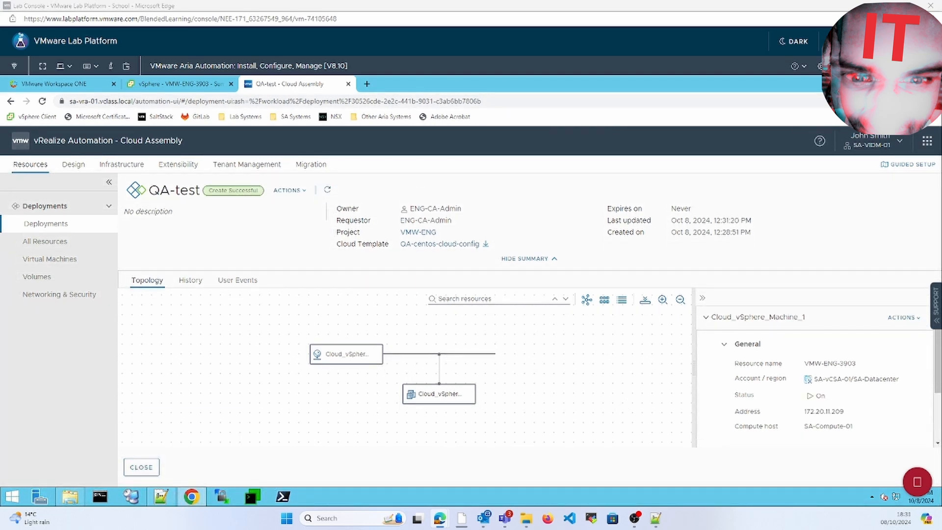
left_click(181, 84)
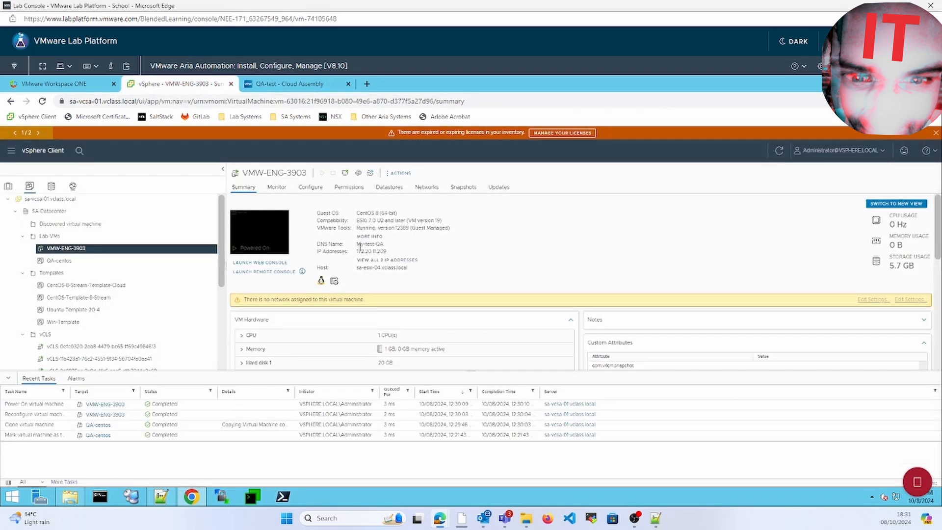
left_click_drag(357, 244, 386, 245)
left_click(263, 262)
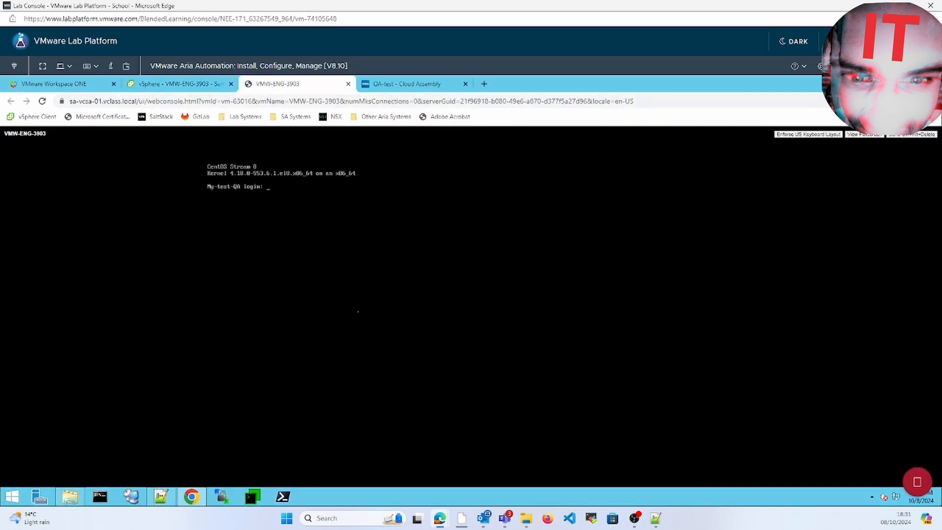
left_click(349, 84)
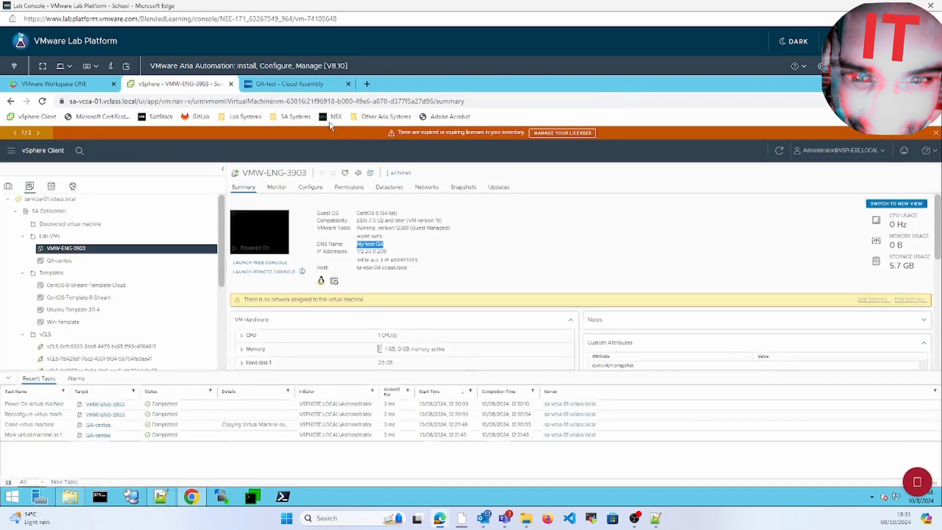
left_click(271, 85)
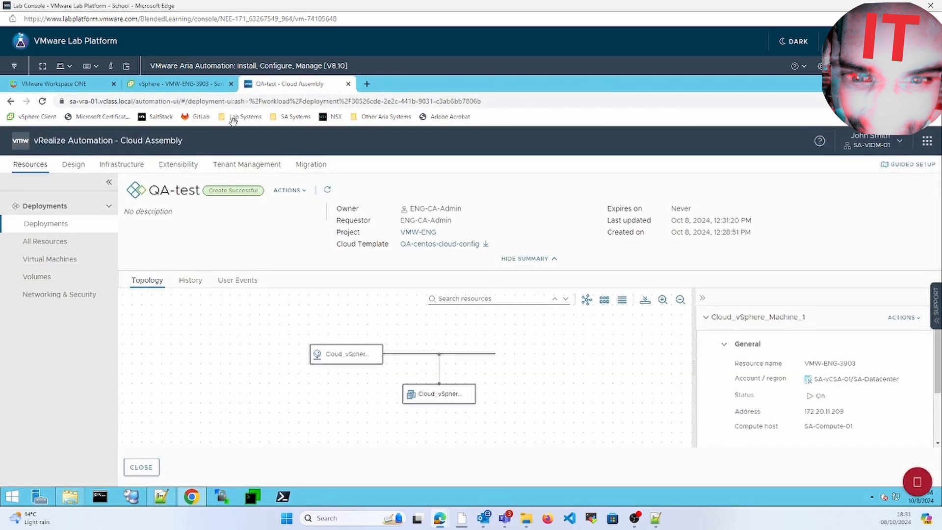